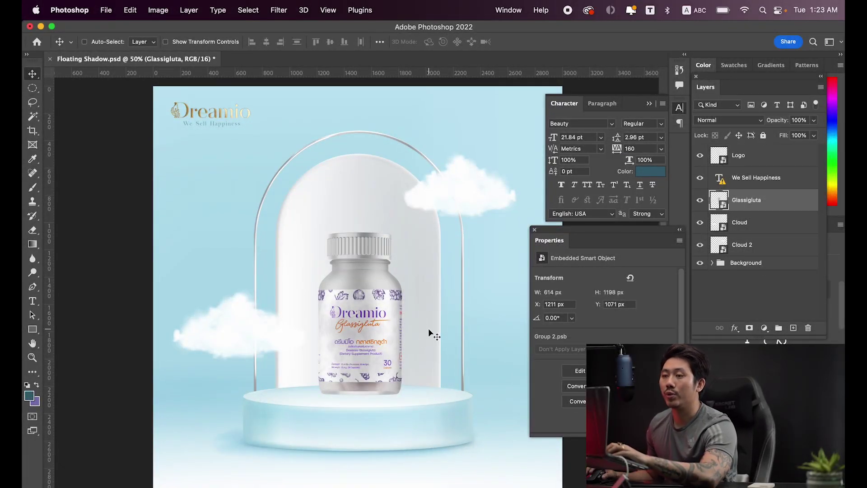
# - Raise the Glassigluta bottle above the podium, toggle it to compare, then select the Cloud layer
pyautogui.scroll(-1, 428, 328)
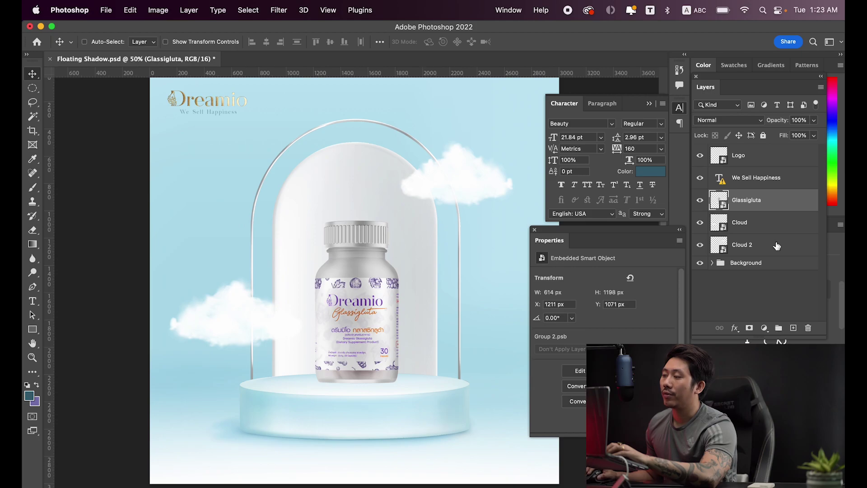
pyautogui.moveTo(375, 322); pyautogui.dragTo(375, 288)
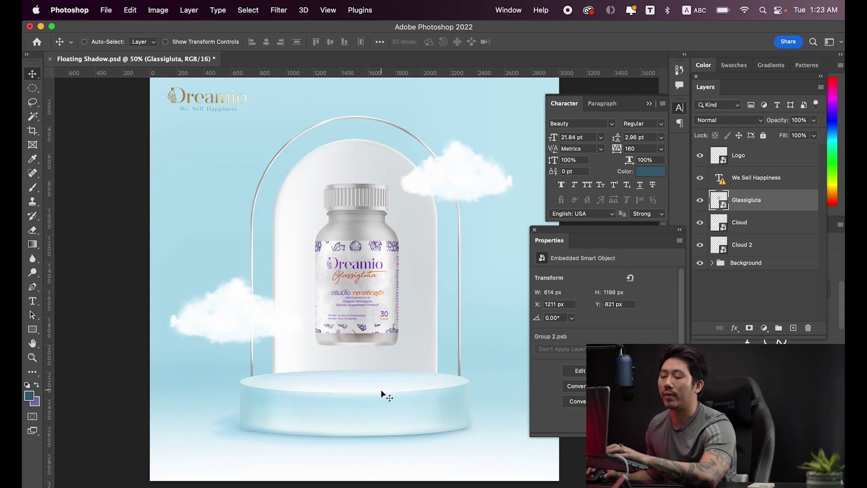
pyautogui.scroll(-1, 396, 333)
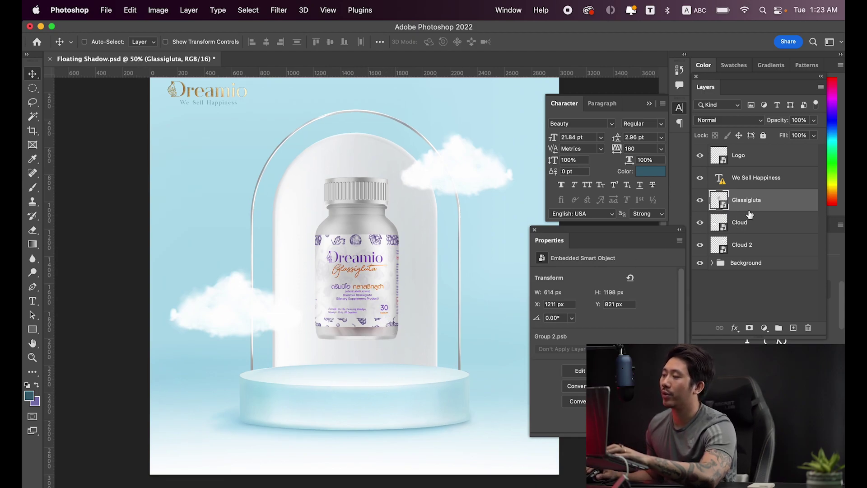
pyautogui.click(700, 201)
pyautogui.click(701, 204)
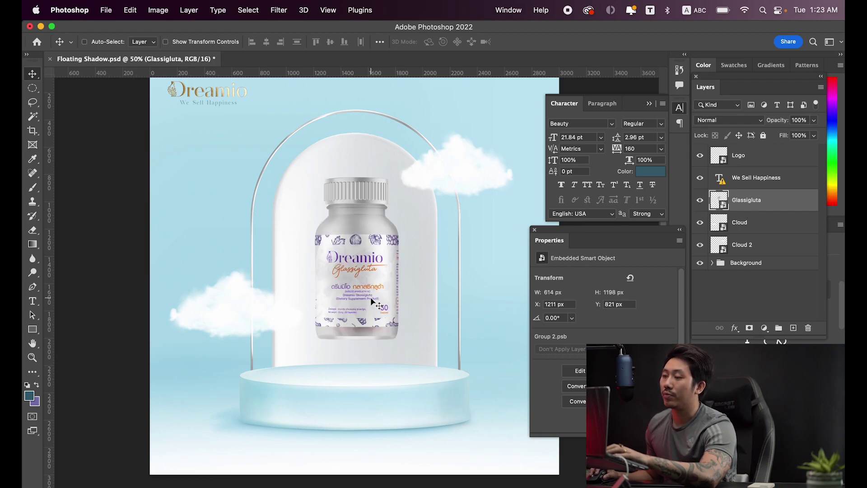
pyautogui.scroll(-1, 427, 299)
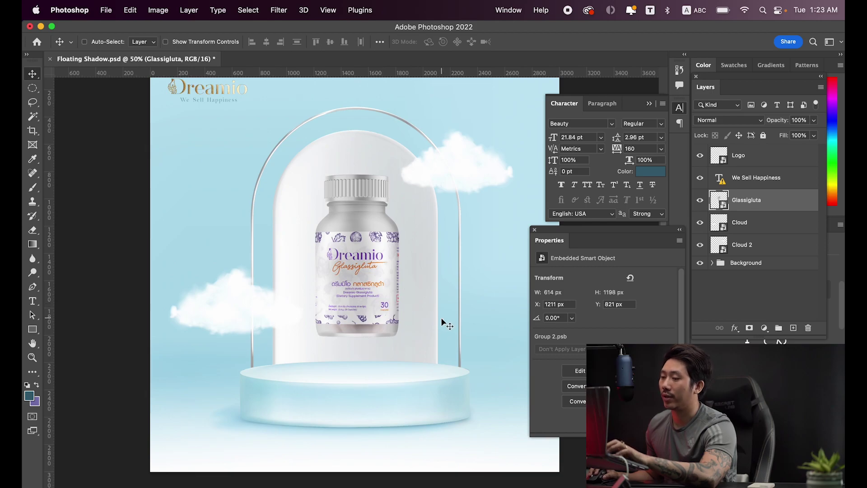
pyautogui.click(746, 233)
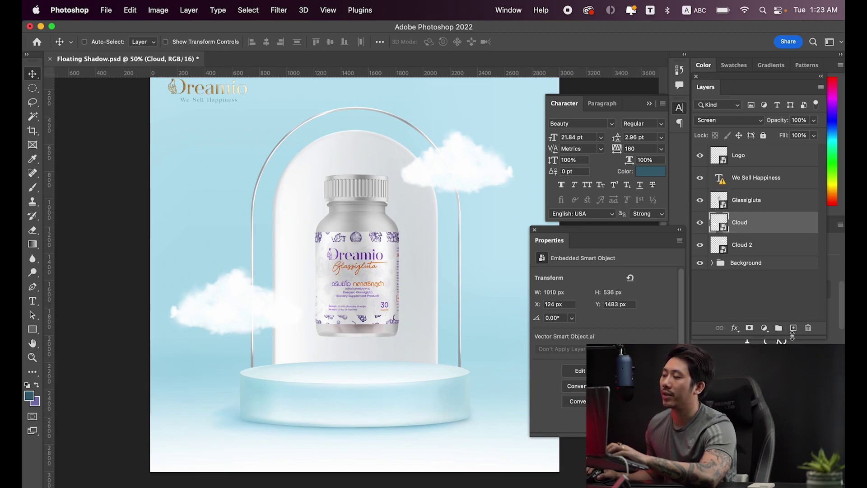
# - Add a new empty layer above Cloud and switch to the Radial Gradient tool
pyautogui.click(793, 329)
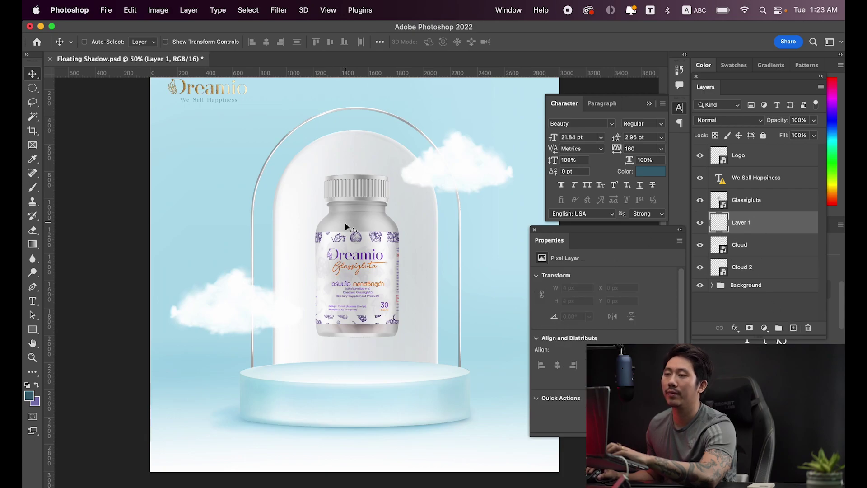
pyautogui.click(31, 248)
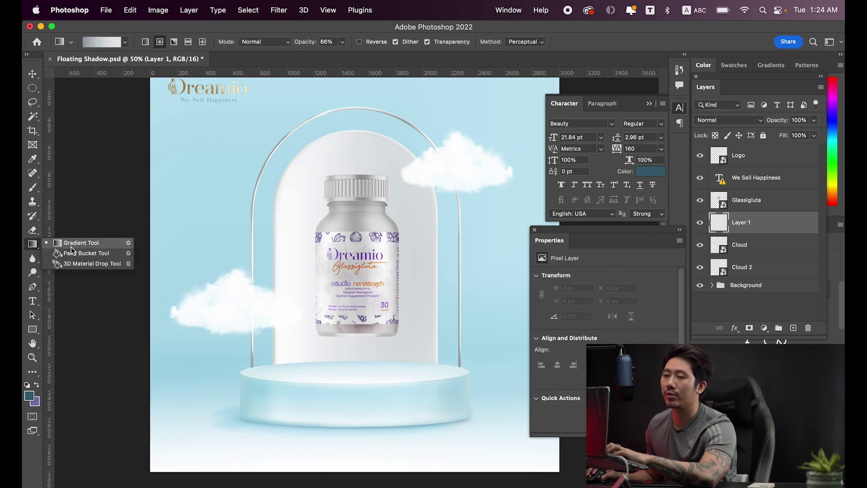
pyautogui.click(160, 42)
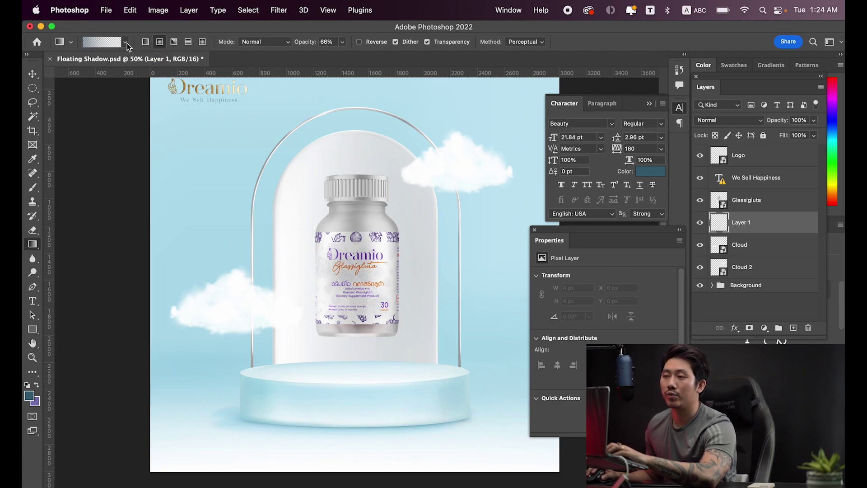
# - Set the foreground colour to dark blue-grey #3c5763
pyautogui.click(32, 398)
pyautogui.click(383, 370)
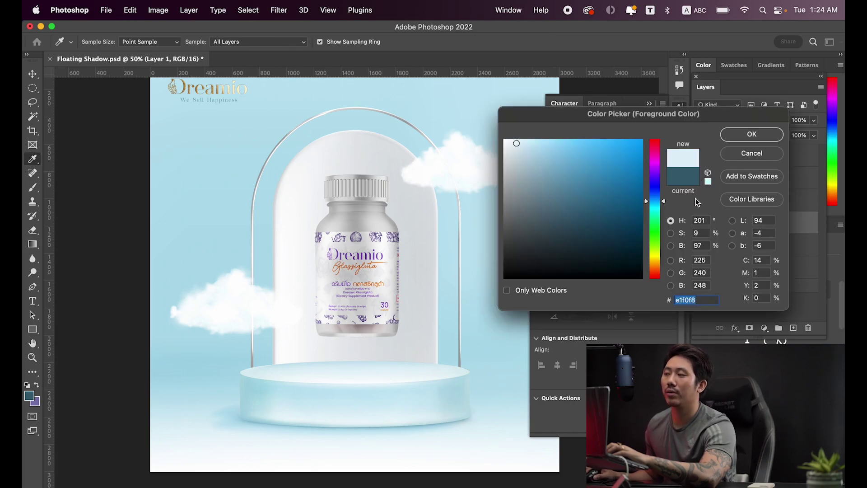
pyautogui.click(344, 359)
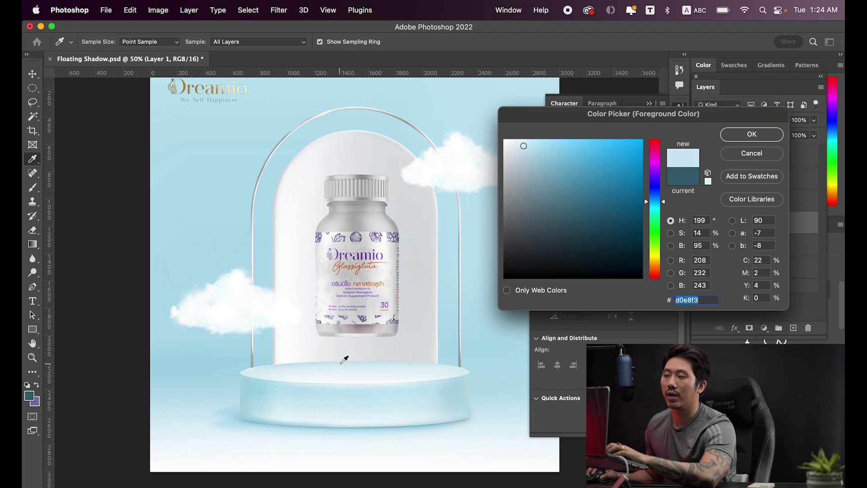
pyautogui.moveTo(532, 156); pyautogui.dragTo(557, 224)
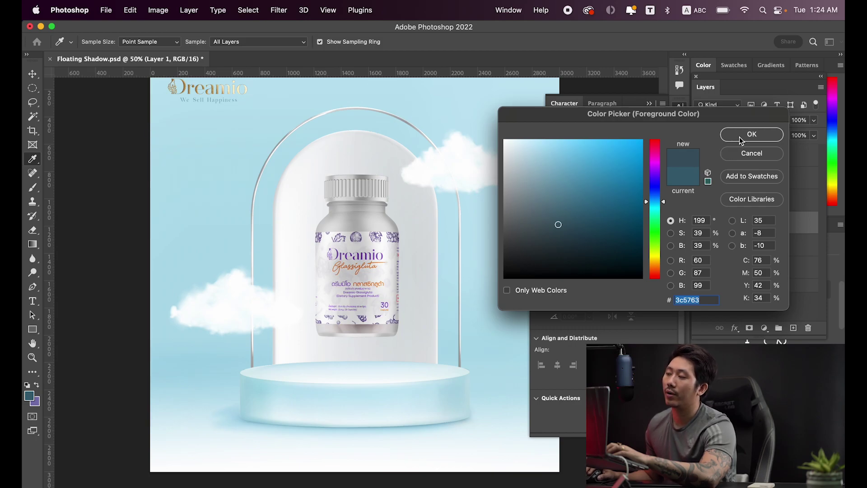
pyautogui.click(739, 137)
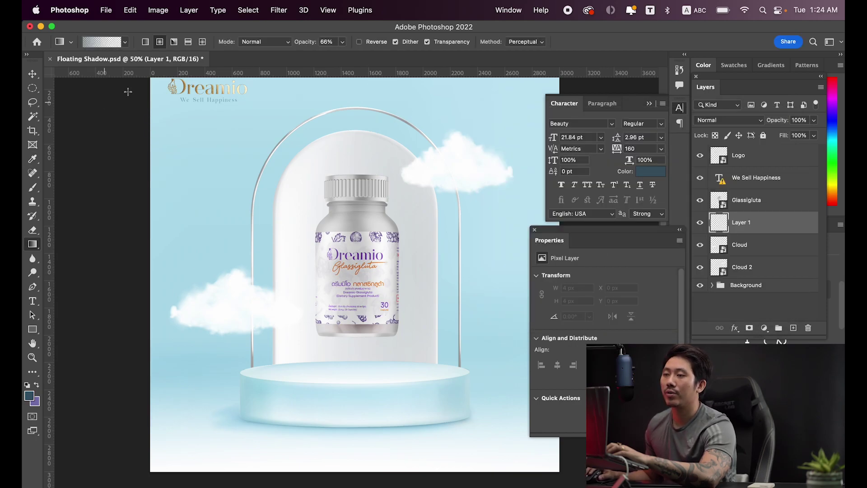
# - Set gradient opacity to 80% and draw a radial shadow on the podium under the bottle
pyautogui.click(342, 42)
pyautogui.moveTo(342, 55)
pyautogui.mouseDown()
pyautogui.moveTo(351, 57)
pyautogui.moveTo(347, 71)
pyautogui.mouseUp()
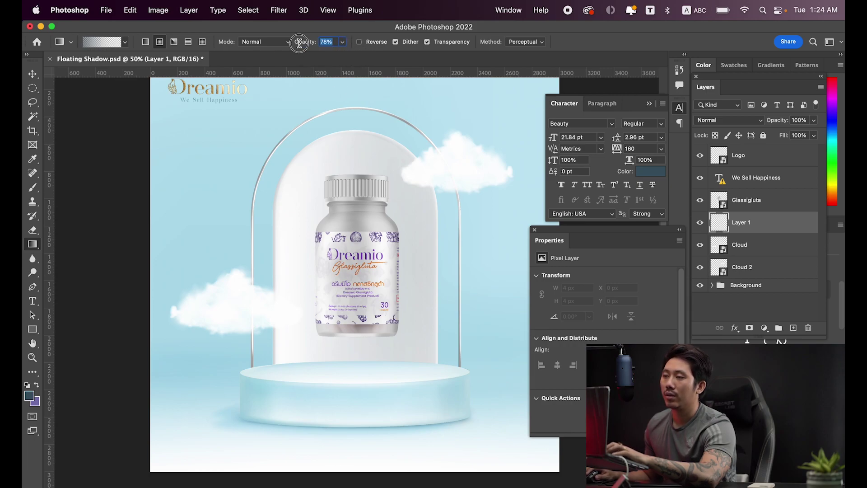
pyautogui.write('80')
pyautogui.press('Return')
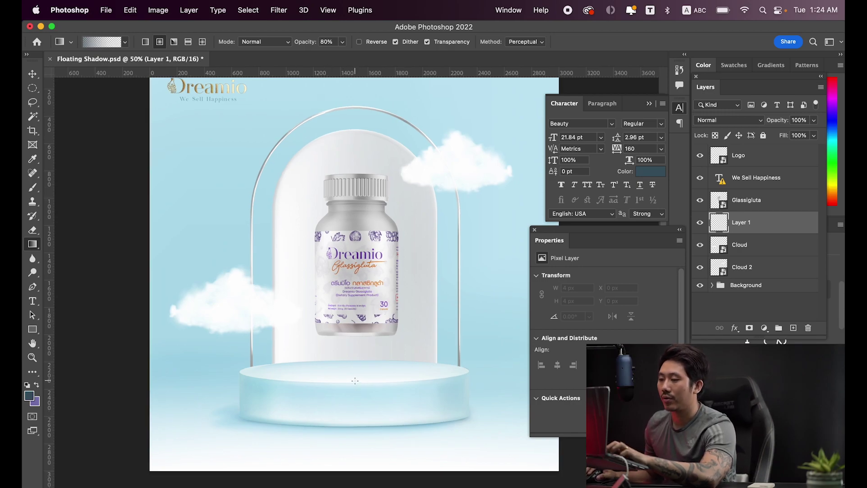
pyautogui.moveTo(353, 371); pyautogui.dragTo(352, 431)
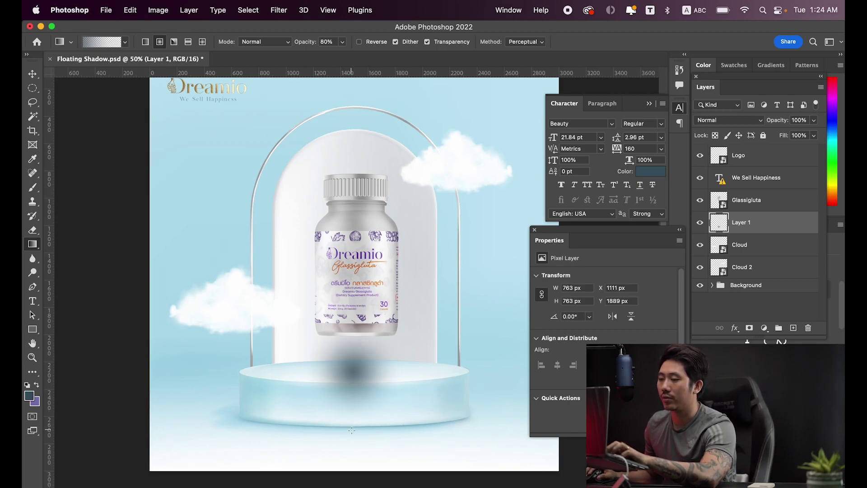
# - Free Transform the shadow, squashing it vertically into a thin 763 × 127 px ellipse
pyautogui.press('v')
pyautogui.hotkey('ctrl', 't')
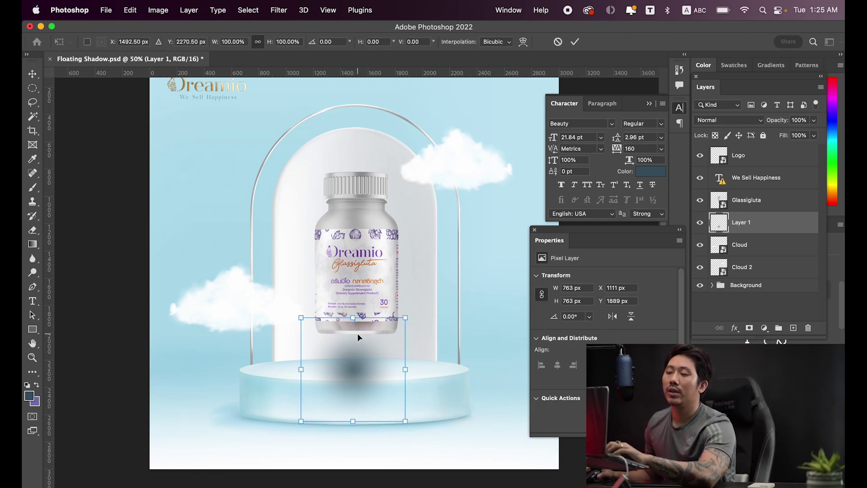
pyautogui.moveTo(357, 333); pyautogui.dragTo(362, 358)
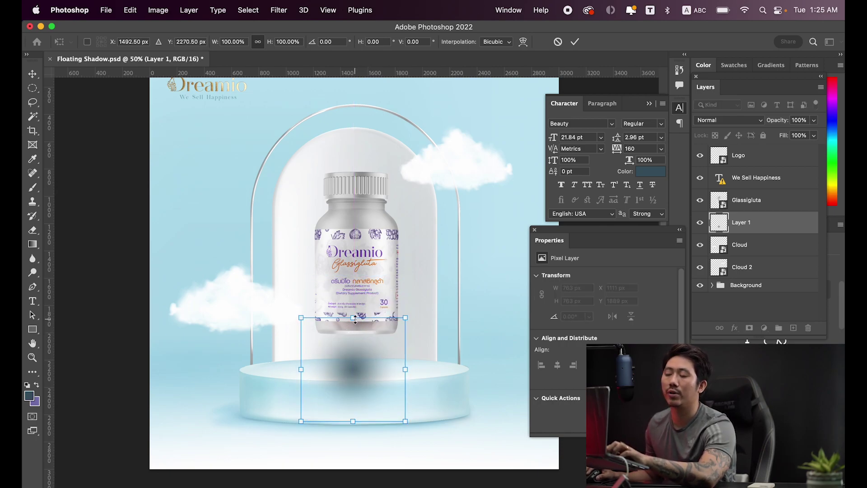
pyautogui.moveTo(354, 319)
pyautogui.mouseDown()
pyautogui.moveTo(354, 397)
pyautogui.moveTo(372, 379)
pyautogui.moveTo(358, 361)
pyautogui.moveTo(381, 368)
pyautogui.mouseUp()
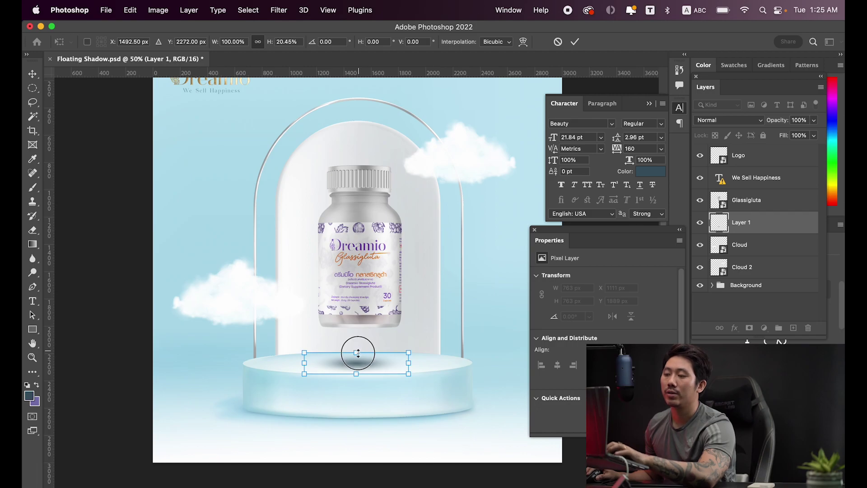
pyautogui.moveTo(361, 351); pyautogui.dragTo(322, 346)
pyautogui.press('Return')
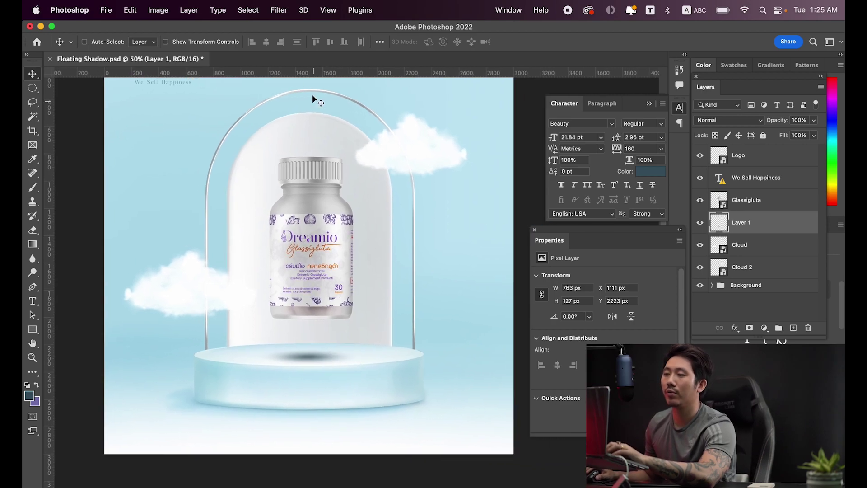
# - Lower the shadow layer's opacity to 63% and scale the shadow up to about 120%
pyautogui.click(816, 121)
pyautogui.moveTo(815, 134); pyautogui.dragTo(797, 137)
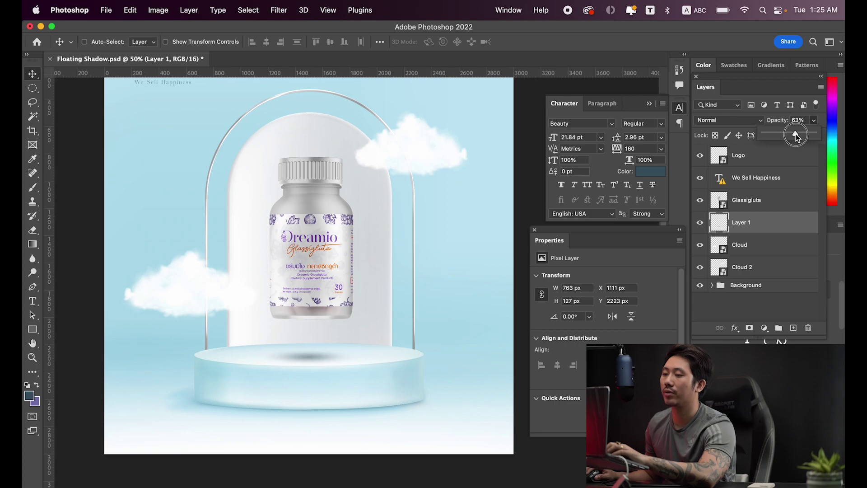
pyautogui.press('cmd+t')
pyautogui.moveTo(361, 349); pyautogui.dragTo(376, 348)
pyautogui.moveTo(328, 364); pyautogui.dragTo(329, 359)
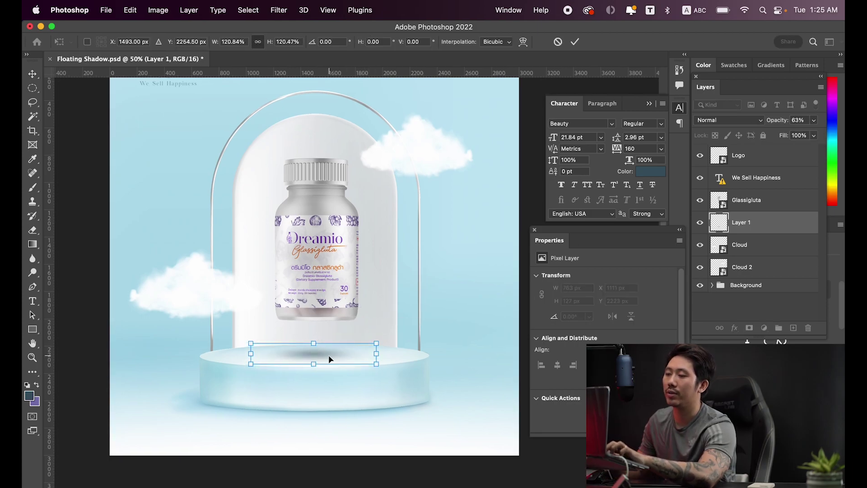
pyautogui.press('Return')
# - Select the Glassigluta bottle layer and nudge the bottle down toward the shadow
pyautogui.rightClick(338, 292)
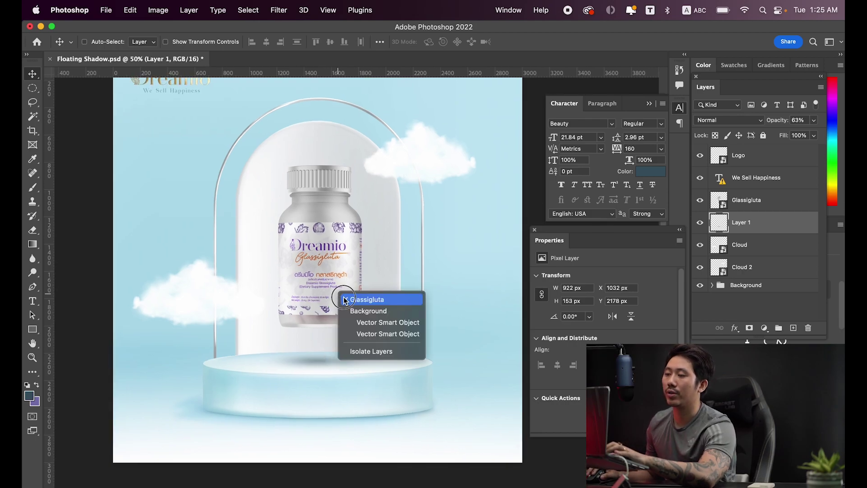
pyautogui.click(366, 300)
pyautogui.moveTo(344, 300); pyautogui.dragTo(339, 306)
pyautogui.moveTo(382, 355); pyautogui.dragTo(379, 355)
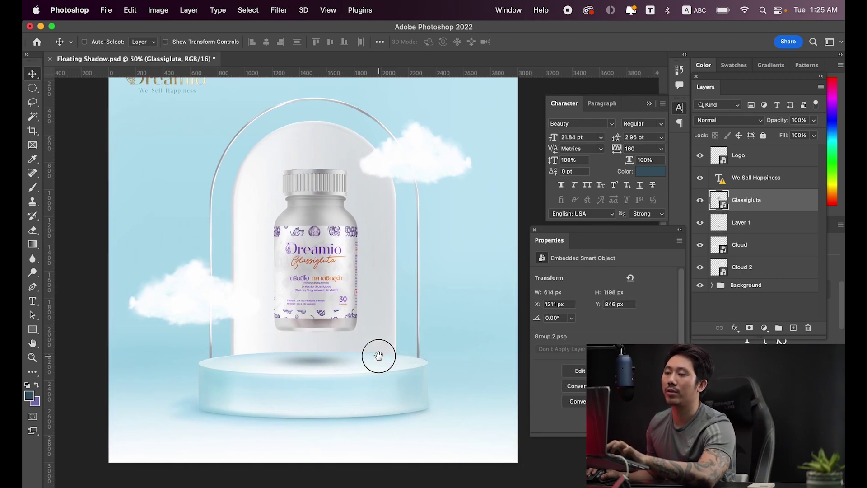
pyautogui.scroll(-1, 378, 356)
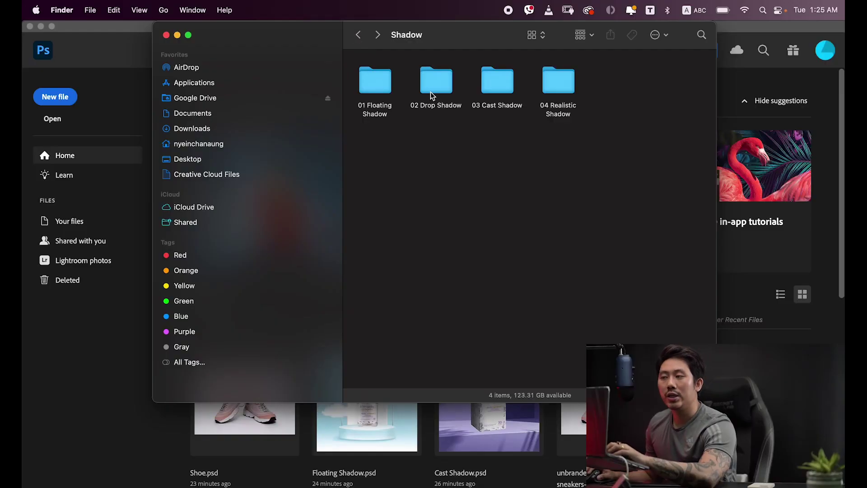
# - Enter the 02 Drop Shadow folder and open Drop Shadow.psd in Photoshop
pyautogui.doubleClick(436, 87)
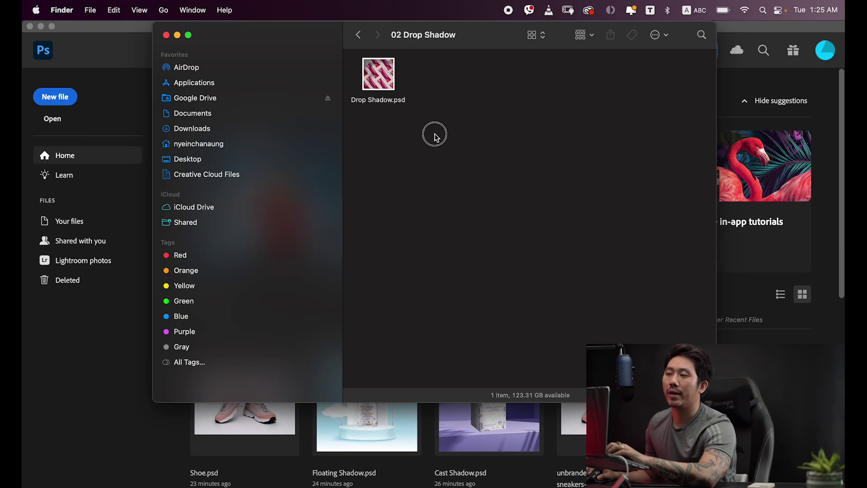
pyautogui.click(383, 81)
pyautogui.doubleClick(387, 85)
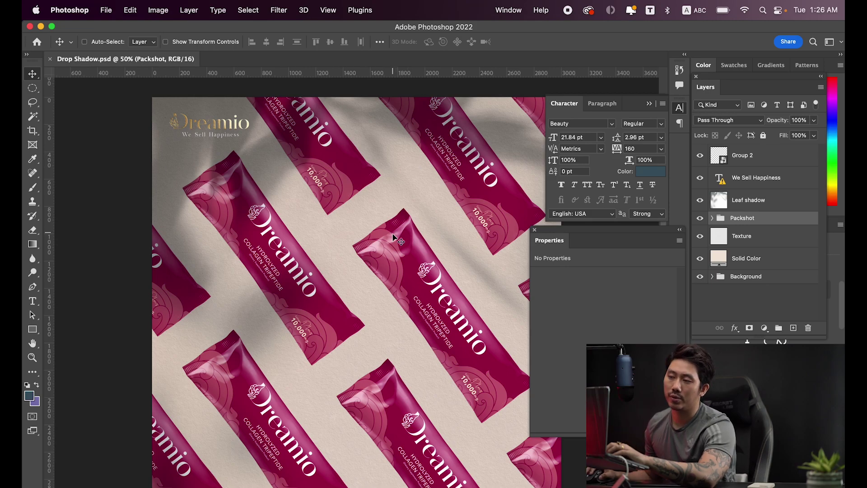
pyautogui.hscroll(1, 388, 244)
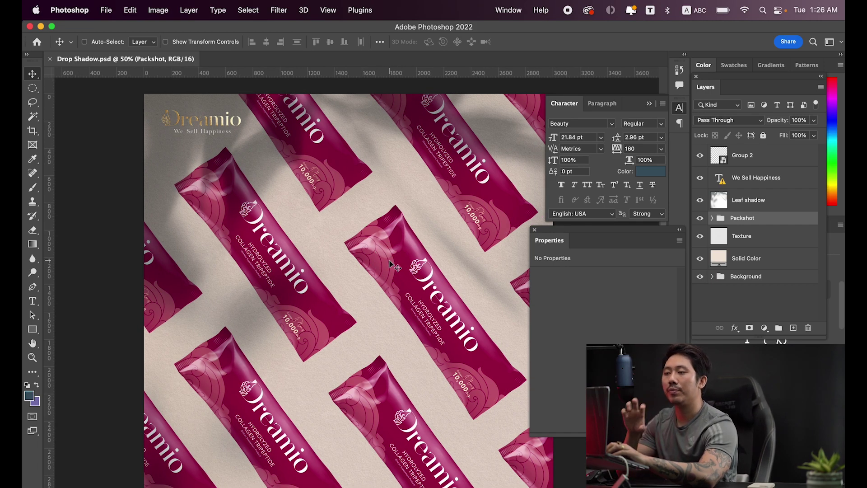
pyautogui.press('f')
pyautogui.hscroll(5, 369, 247)
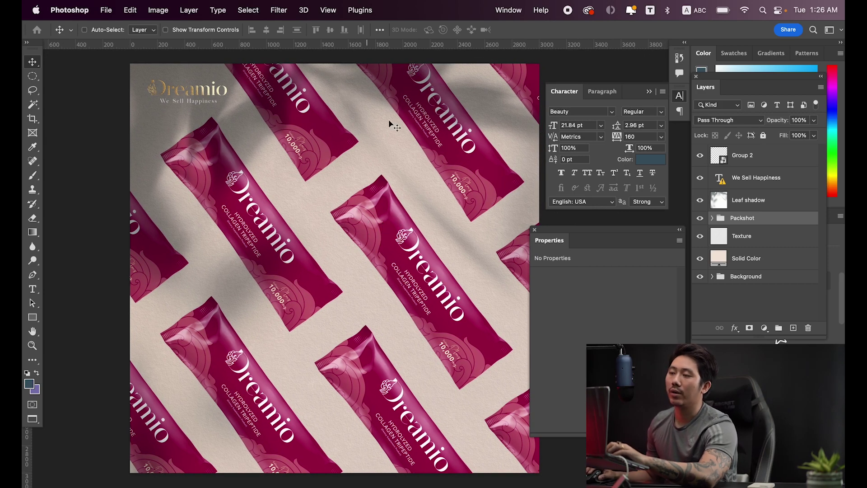
pyautogui.hscroll(1, 426, 188)
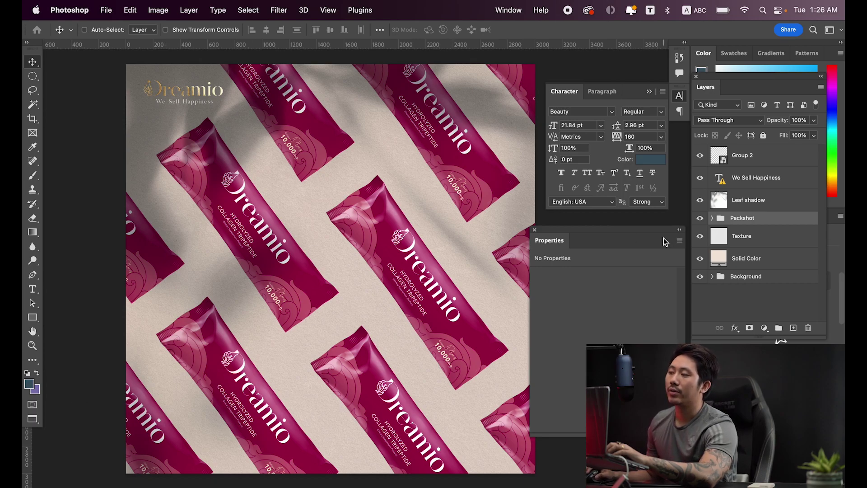
pyautogui.hscroll(2, 311, 160)
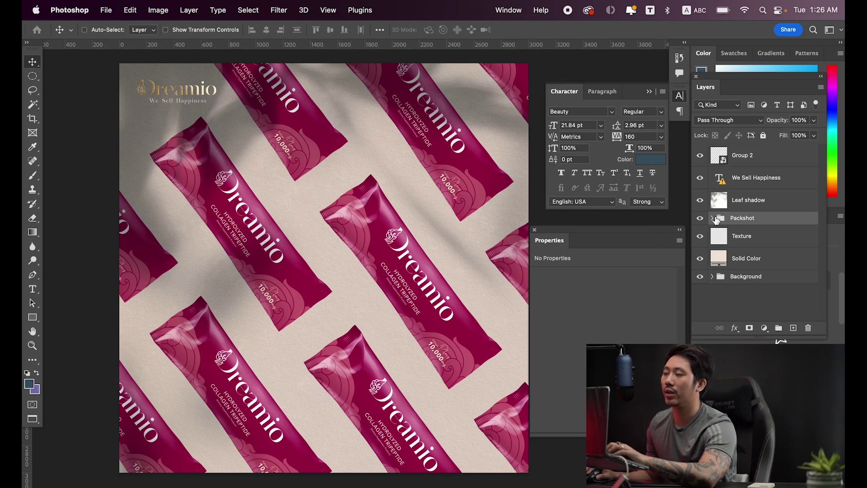
pyautogui.click(712, 219)
pyautogui.click(712, 219)
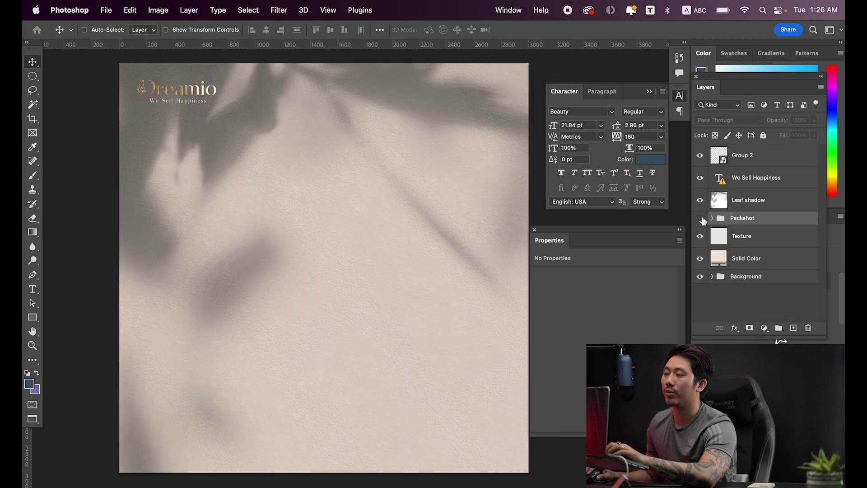
pyautogui.click(700, 218)
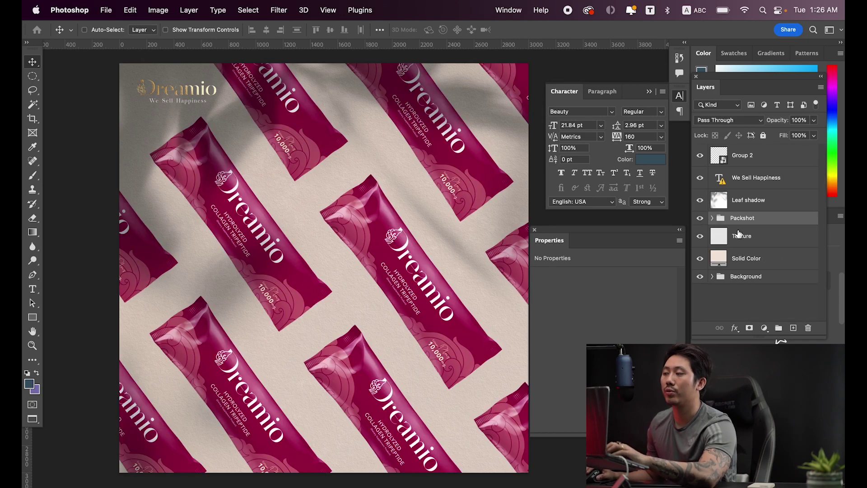
# - Add a Drop Shadow layer style to the Packshot group
pyautogui.click(738, 331)
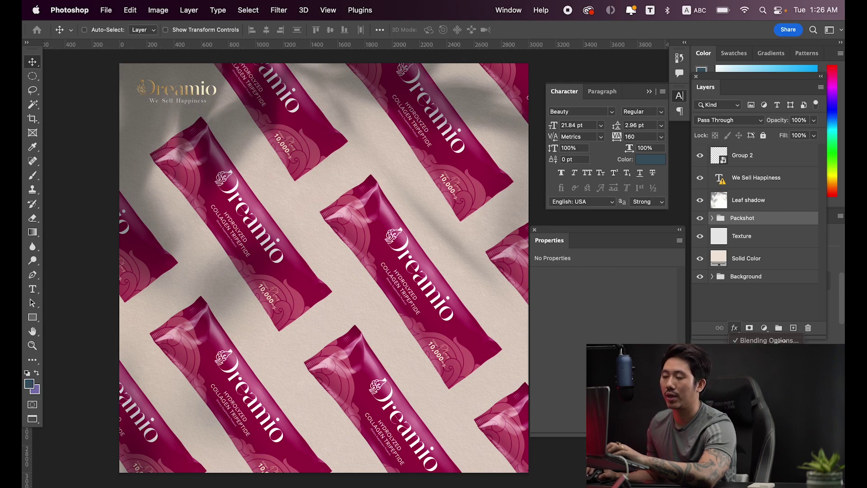
pyautogui.click(763, 435)
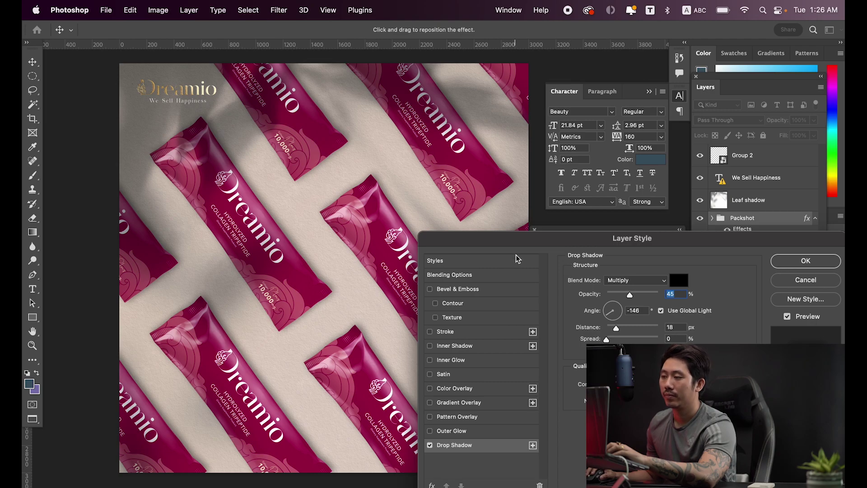
pyautogui.moveTo(516, 243); pyautogui.dragTo(503, 215)
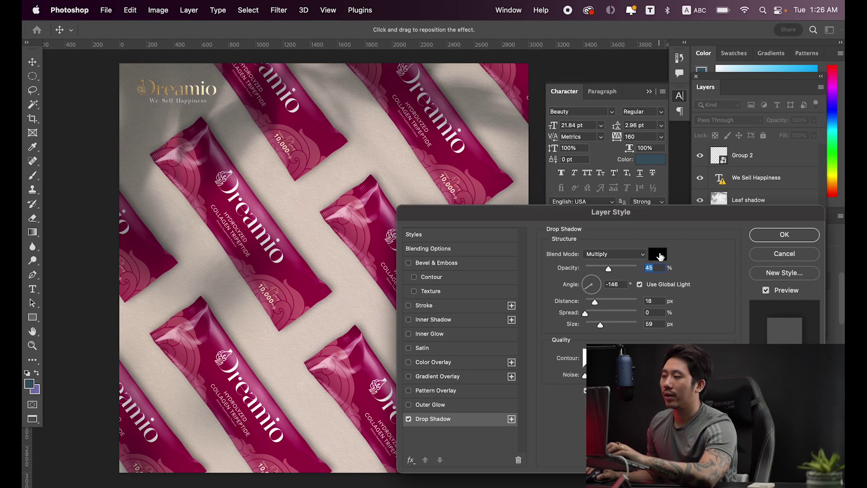
# - Set the shadow colour to dark brown #44352b from the beige background, opacity about 59%
pyautogui.click(658, 255)
pyautogui.click(372, 134)
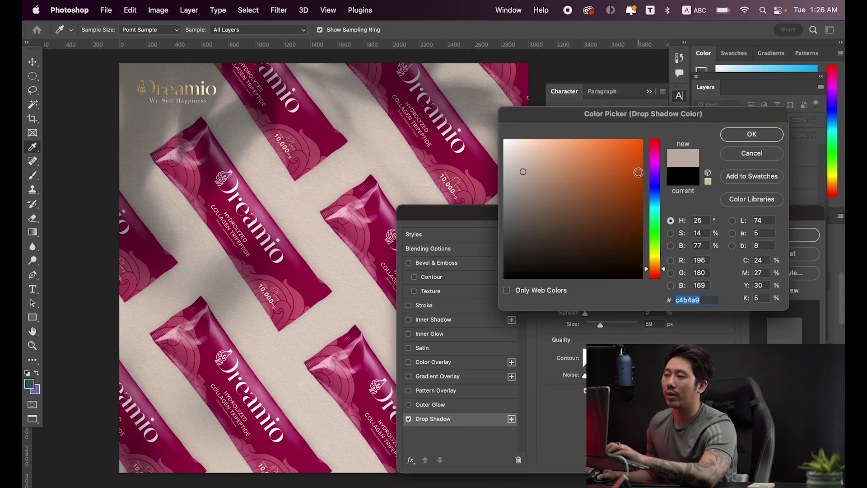
pyautogui.moveTo(545, 180); pyautogui.dragTo(552, 232)
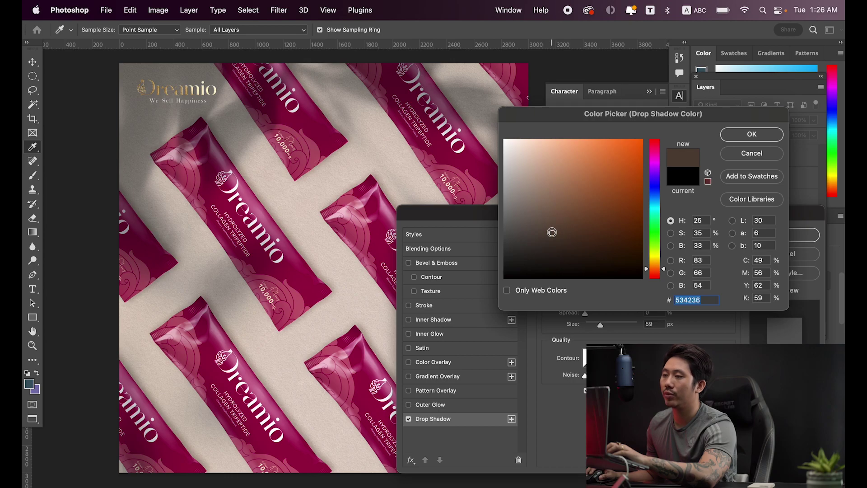
pyautogui.click(752, 134)
pyautogui.moveTo(609, 269); pyautogui.dragTo(617, 271)
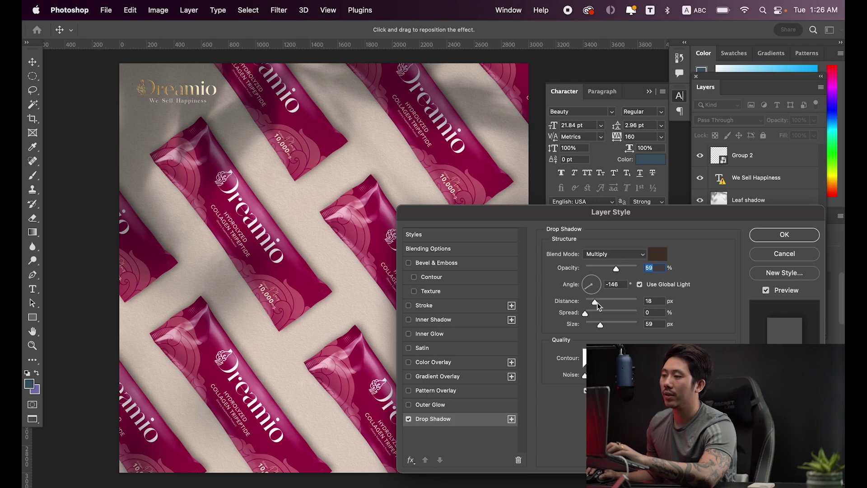
# - Set the drop shadow size to 51 px and adjust its distance
pyautogui.moveTo(599, 325)
pyautogui.mouseDown()
pyautogui.moveTo(592, 325)
pyautogui.moveTo(617, 328)
pyautogui.moveTo(590, 327)
pyautogui.moveTo(599, 326)
pyautogui.mouseUp()
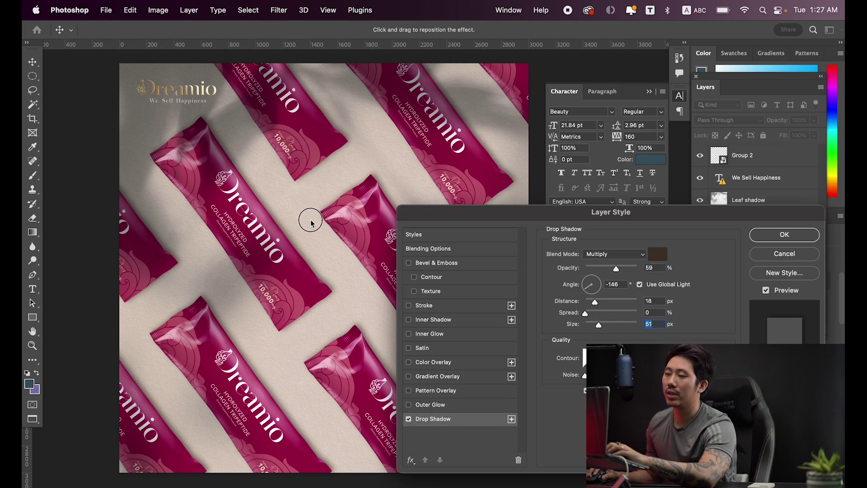
pyautogui.moveTo(490, 220); pyautogui.dragTo(494, 214)
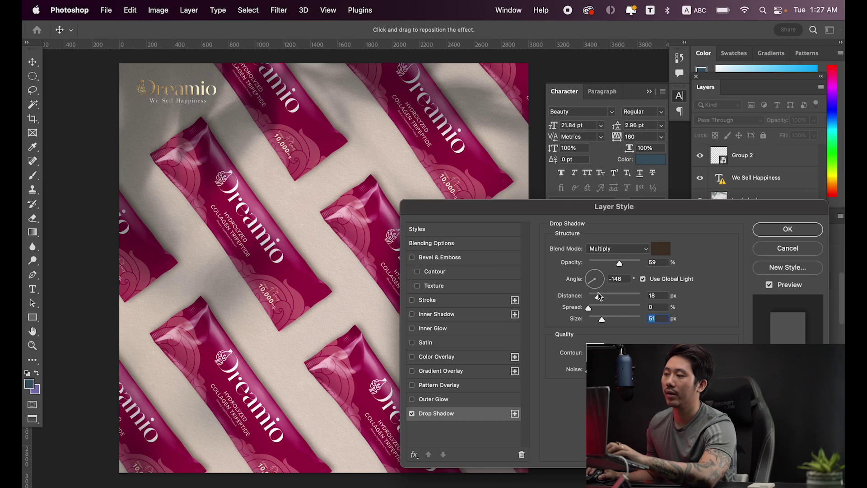
pyautogui.moveTo(597, 297); pyautogui.dragTo(635, 298)
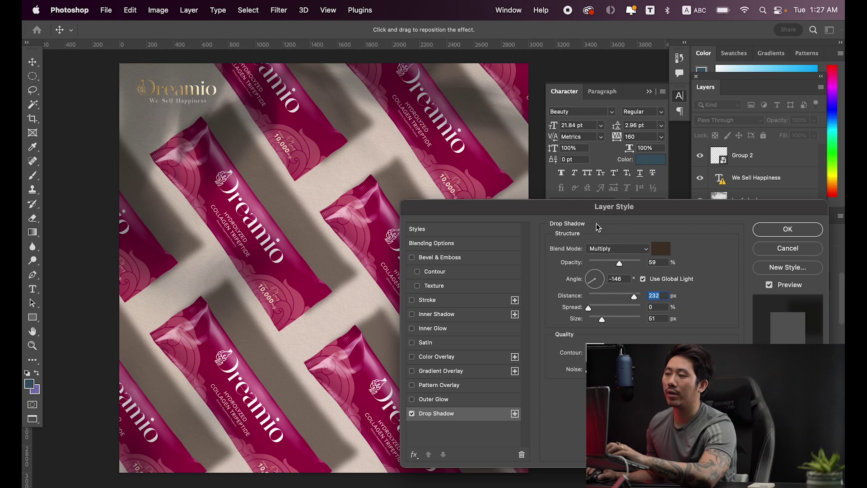
pyautogui.moveTo(594, 207); pyautogui.dragTo(605, 190)
pyautogui.moveTo(645, 280)
pyautogui.mouseDown()
pyautogui.moveTo(607, 283)
pyautogui.moveTo(614, 284)
pyautogui.mouseUp()
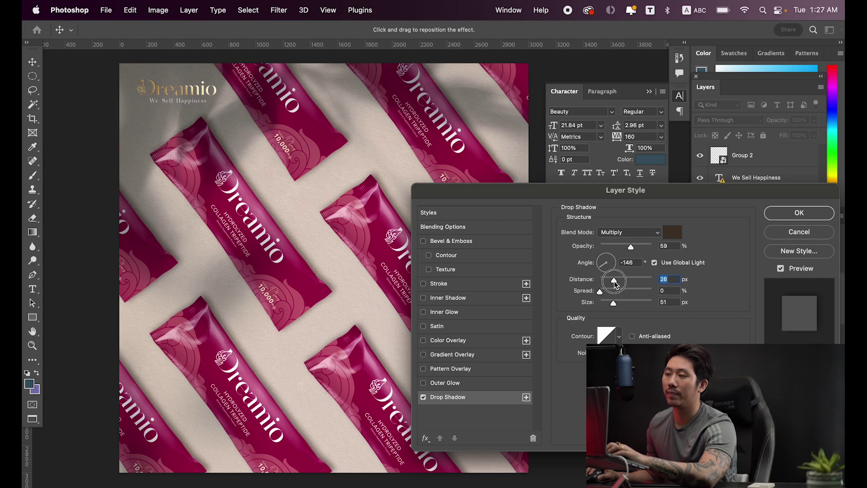
# - Set the shadow angle to 164° and distance to 33 px, then apply the style
pyautogui.moveTo(605, 262)
pyautogui.mouseDown()
pyautogui.moveTo(617, 274)
pyautogui.moveTo(599, 267)
pyautogui.mouseUp()
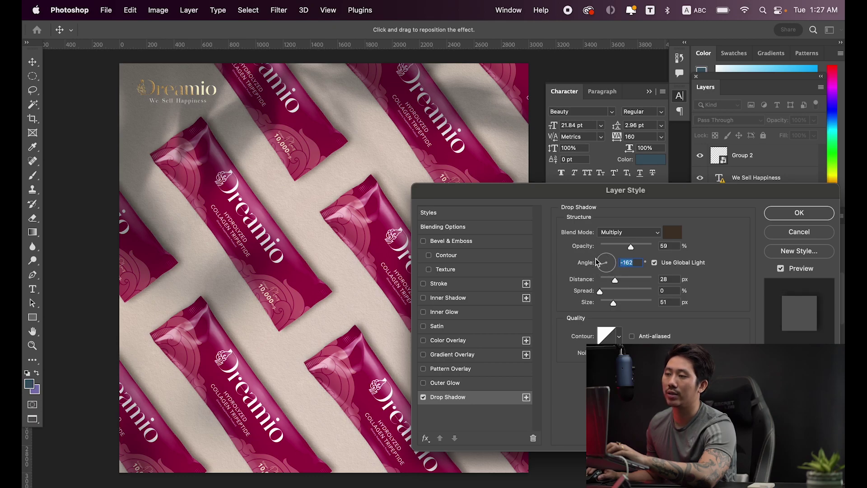
pyautogui.moveTo(602, 262); pyautogui.dragTo(598, 282)
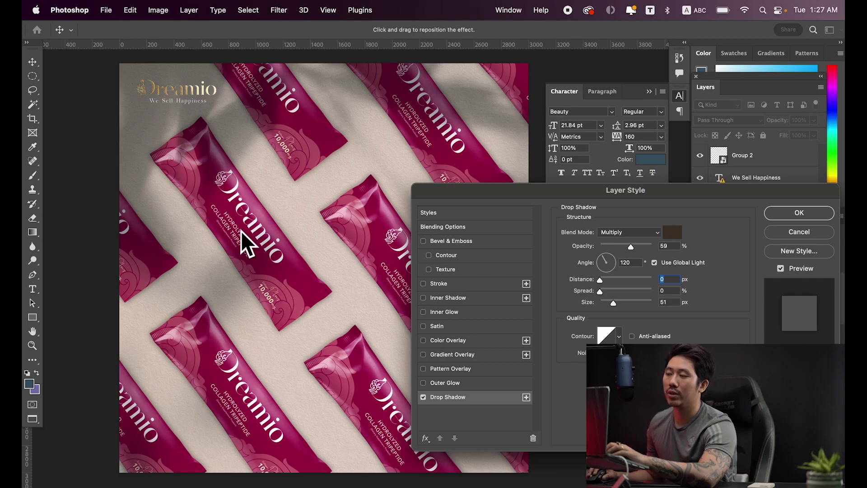
pyautogui.moveTo(600, 283)
pyautogui.mouseDown()
pyautogui.moveTo(622, 284)
pyautogui.moveTo(603, 264)
pyautogui.mouseUp()
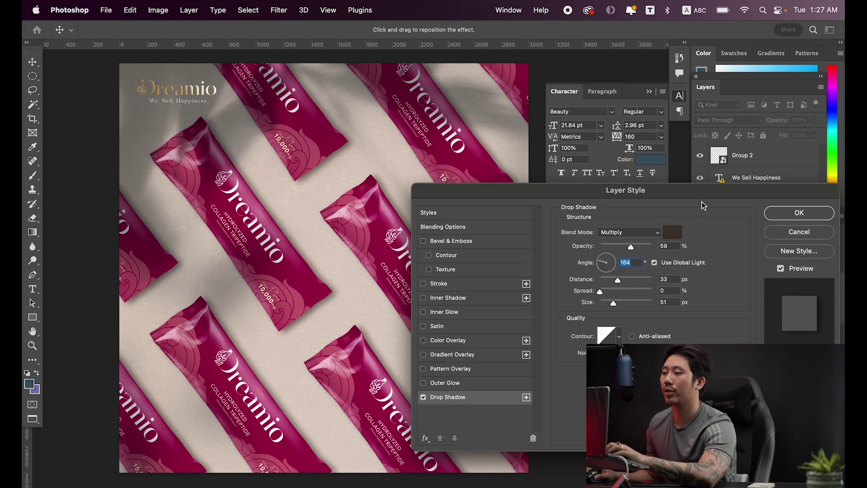
pyautogui.click(798, 213)
pyautogui.scroll(-1, 307, 295)
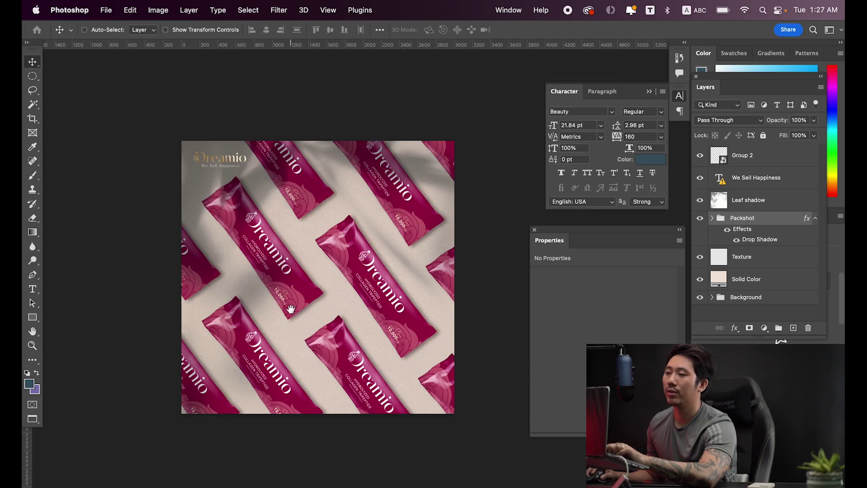
pyautogui.scroll(1, 291, 309)
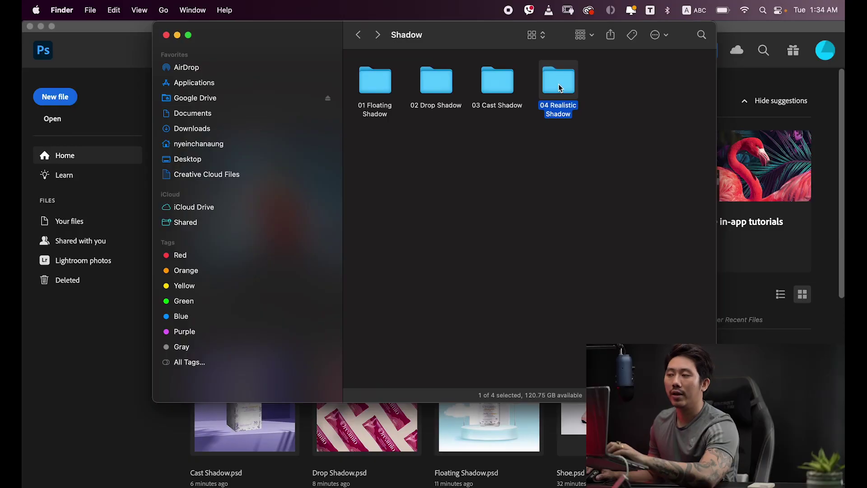
# - Enter the 04 Realistic Shadow folder and Quick Look the sneaker photo JPG
pyautogui.doubleClick(559, 87)
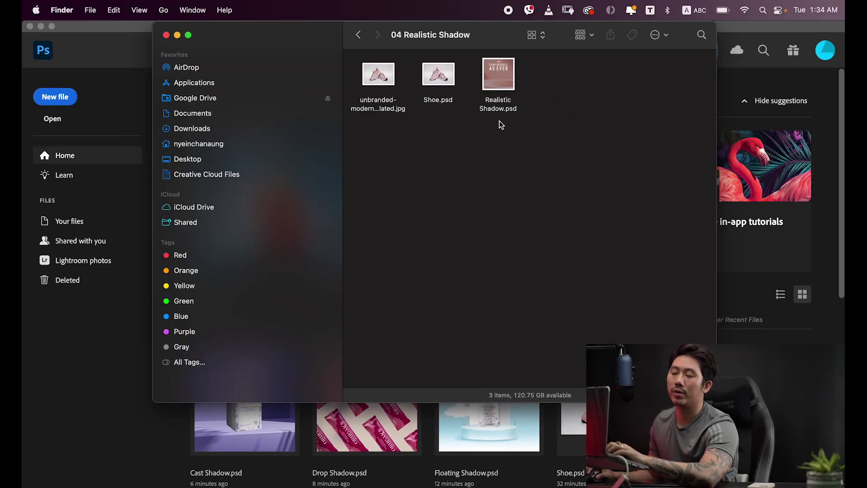
pyautogui.click(388, 88)
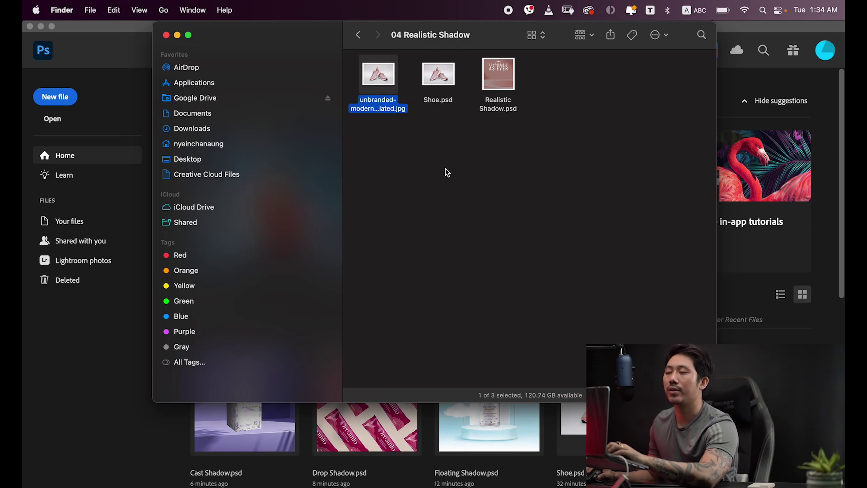
pyautogui.press('space')
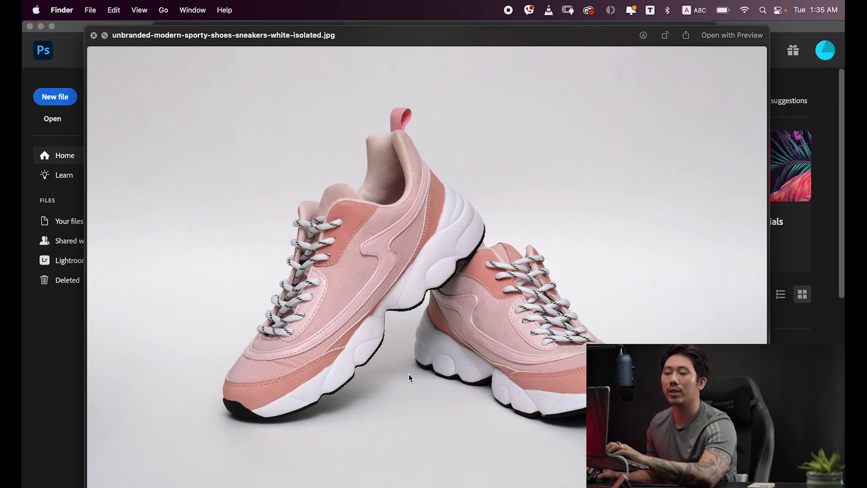
pyautogui.press('space')
pyautogui.click(466, 255)
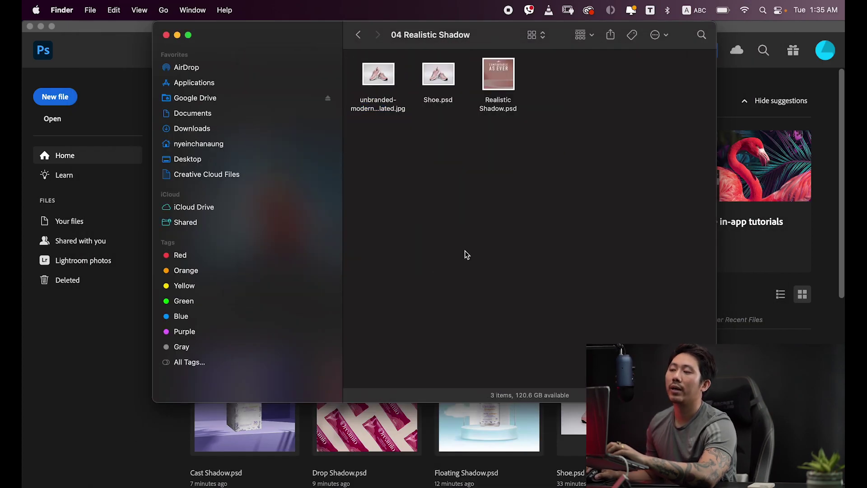
# - Open Realistic Shadow.psd, preview the sneaker photo again, and select Shoe.psd
pyautogui.click(492, 86)
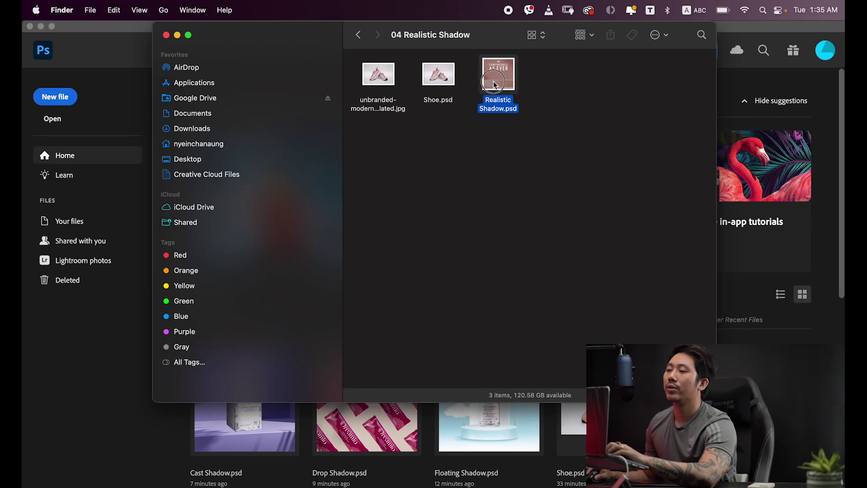
pyautogui.doubleClick(502, 80)
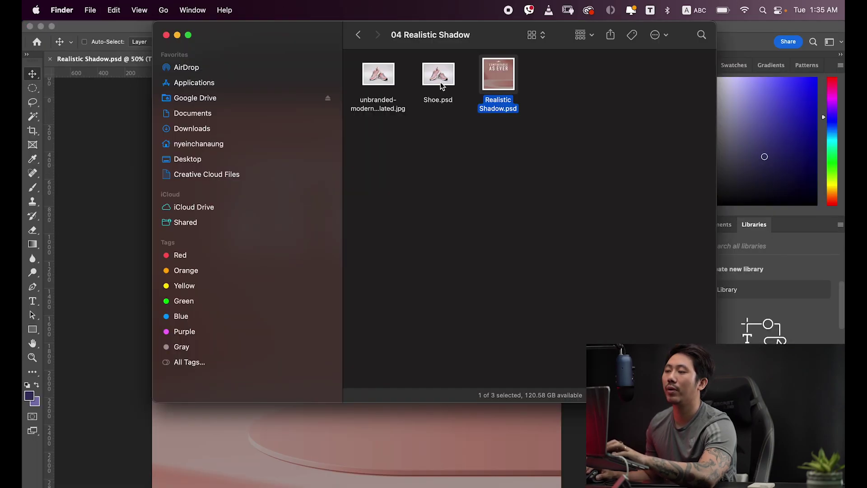
pyautogui.click(447, 100)
pyautogui.click(371, 83)
pyautogui.press('space')
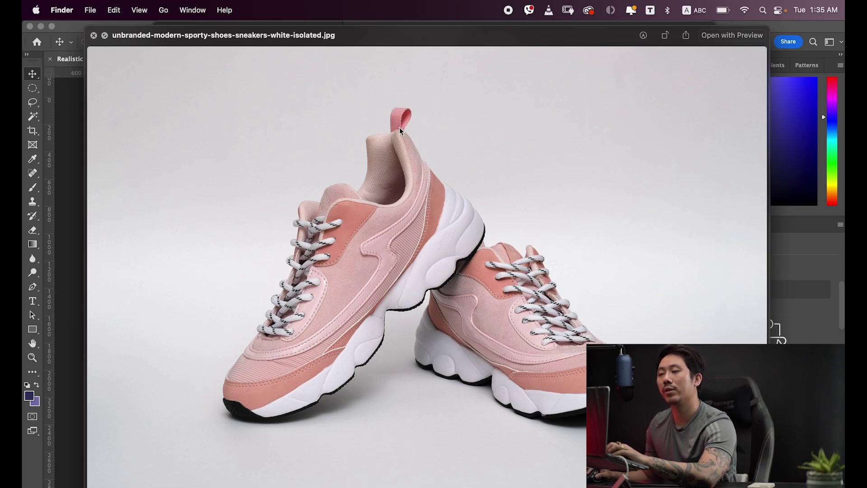
pyautogui.press('space')
pyautogui.click(440, 81)
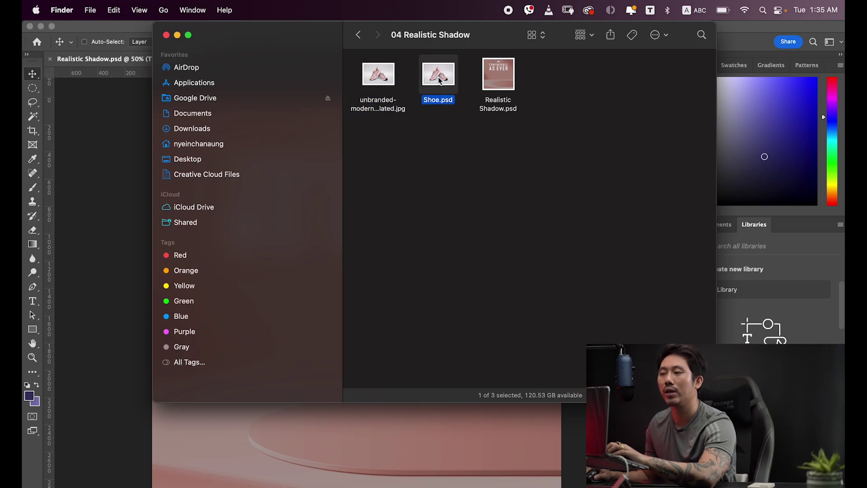
# - Open Shoe.psd and inspect its Shoe and Background layers via selection, visibility and test moves
pyautogui.doubleClick(437, 78)
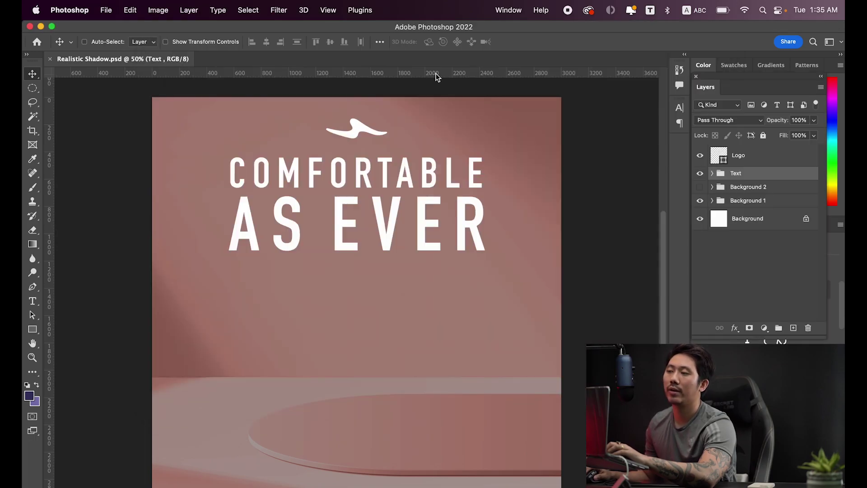
pyautogui.click(748, 157)
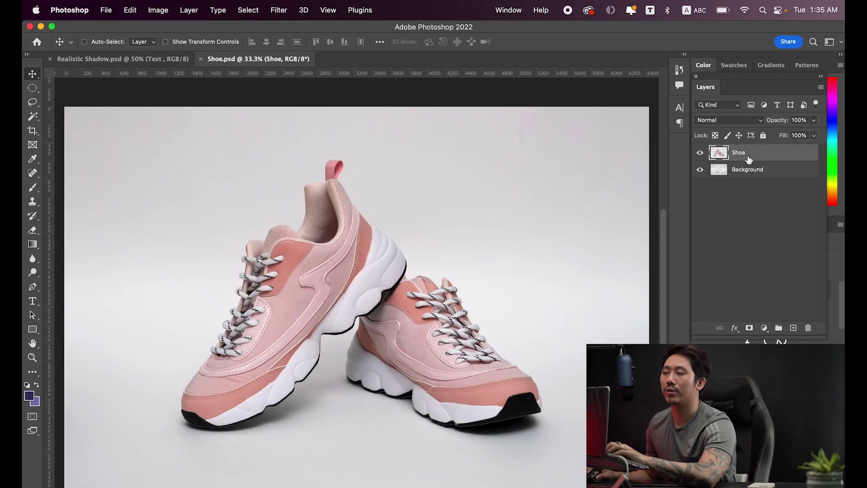
pyautogui.keyDown('super'); pyautogui.click(719, 152); pyautogui.keyUp('super')
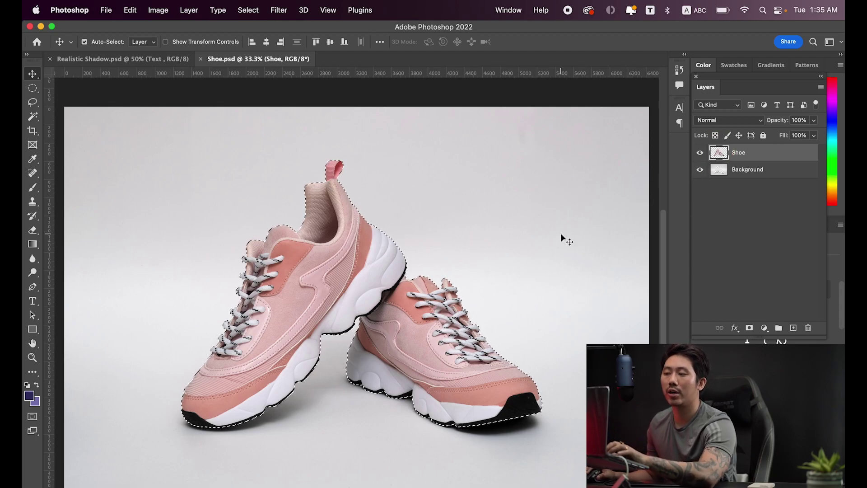
pyautogui.press('super+d')
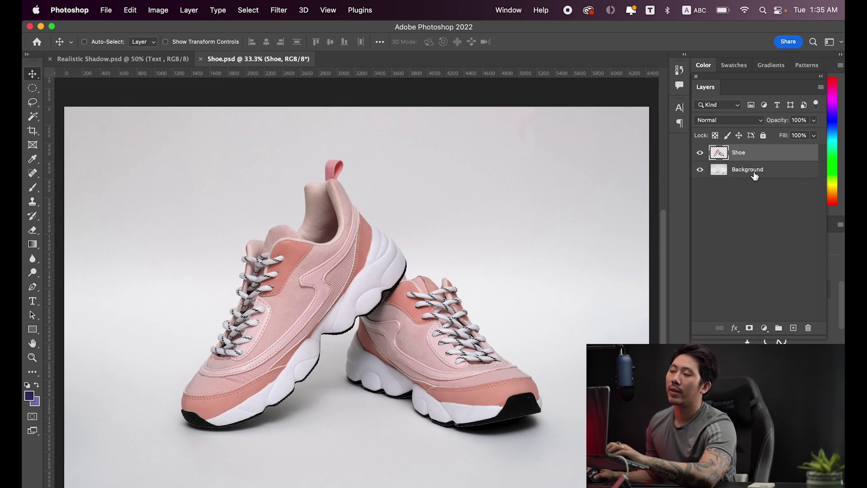
pyautogui.click(722, 169)
pyautogui.click(700, 153)
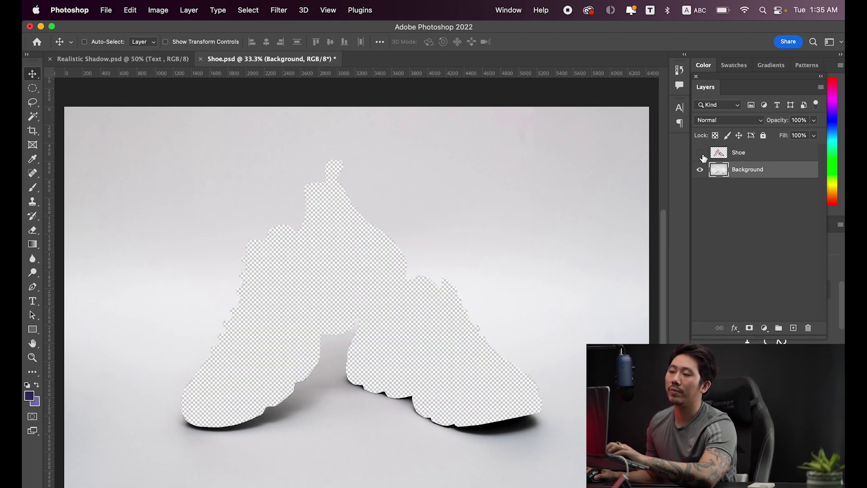
pyautogui.click(699, 153)
pyautogui.click(749, 154)
pyautogui.click(741, 170)
pyautogui.click(700, 170)
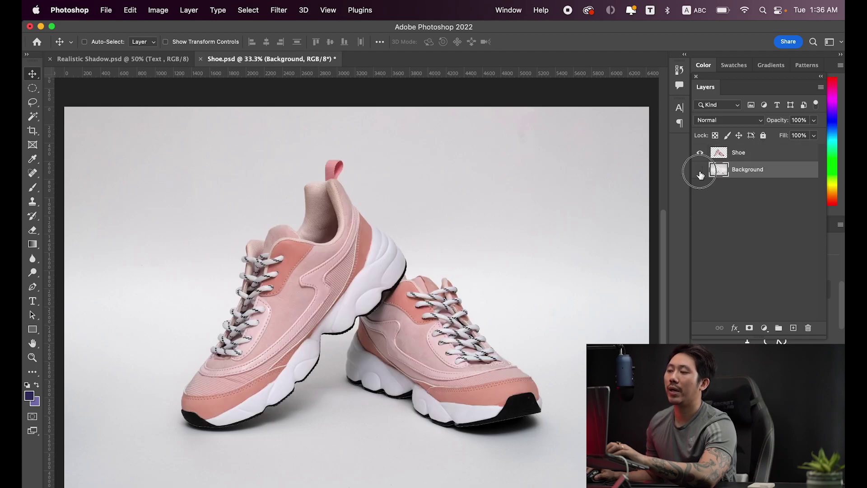
pyautogui.click(699, 170)
pyautogui.moveTo(519, 264); pyautogui.dragTo(403, 271)
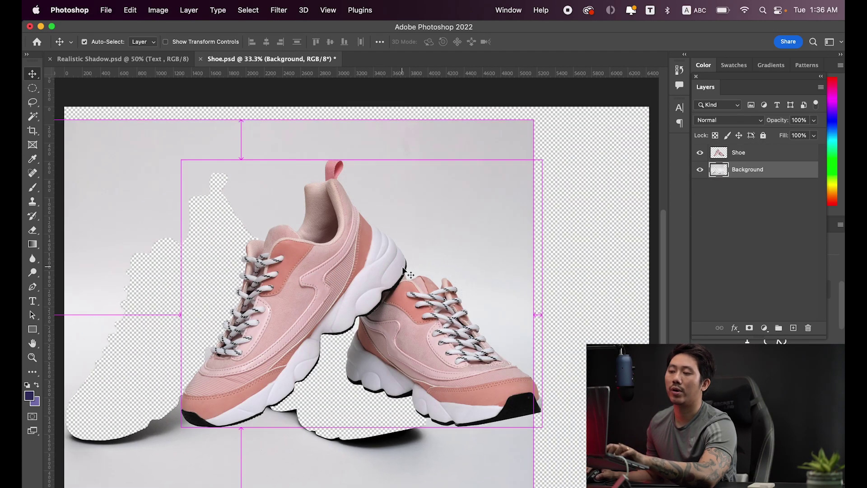
pyautogui.hotkey('ctrl', 'z')
# - Test-move the Shoe and Background layers, then drag both onto Realistic Shadow.psd
pyautogui.click(718, 156)
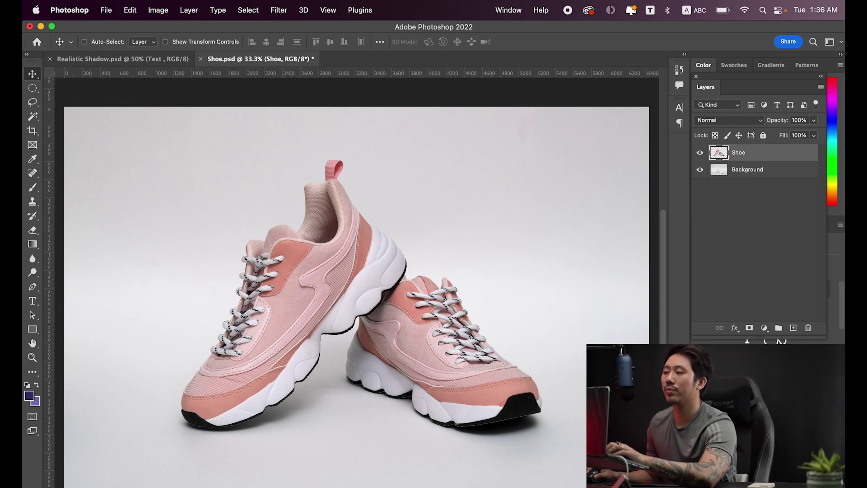
pyautogui.keyDown('super'); pyautogui.click(719, 153); pyautogui.keyUp('super')
pyautogui.click(748, 175)
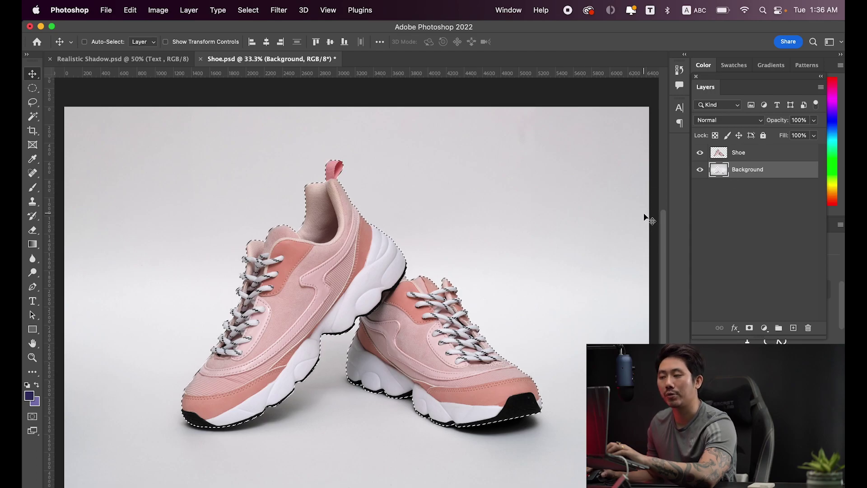
pyautogui.press('super+d')
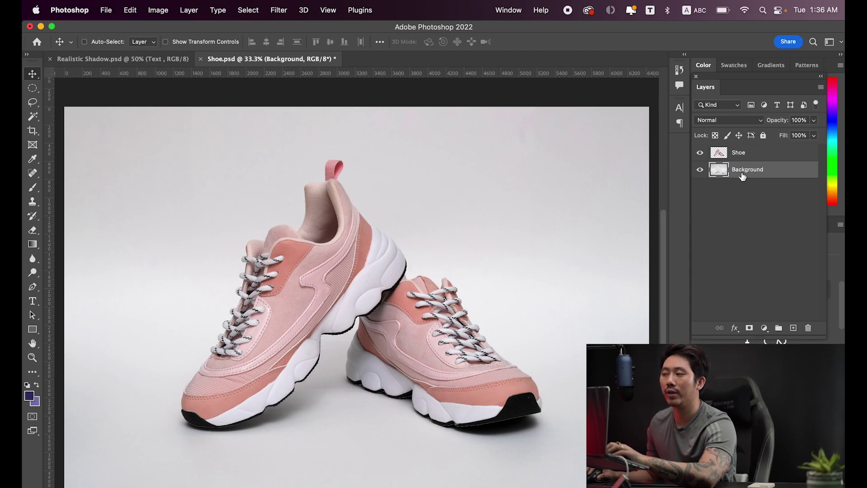
pyautogui.moveTo(530, 253); pyautogui.dragTo(423, 306)
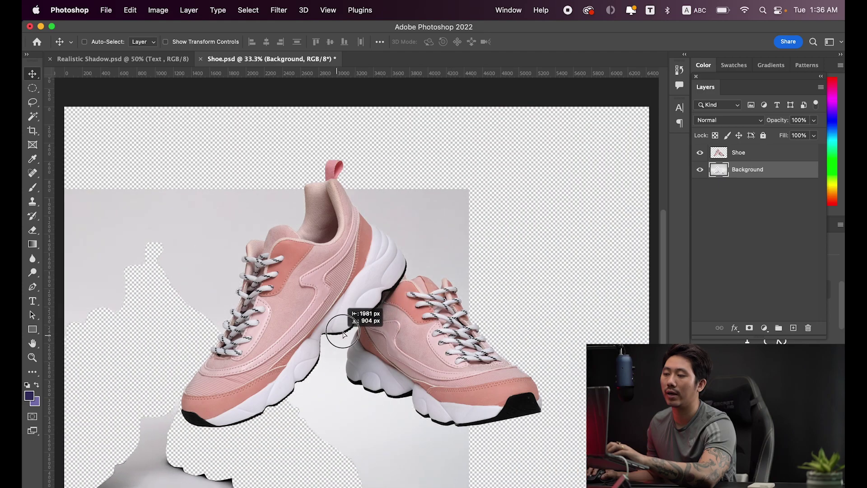
pyautogui.press('super+z')
pyautogui.click(767, 154)
pyautogui.moveTo(555, 241)
pyautogui.mouseDown()
pyautogui.moveTo(447, 314)
pyautogui.moveTo(526, 285)
pyautogui.mouseUp()
pyautogui.press('super+z')
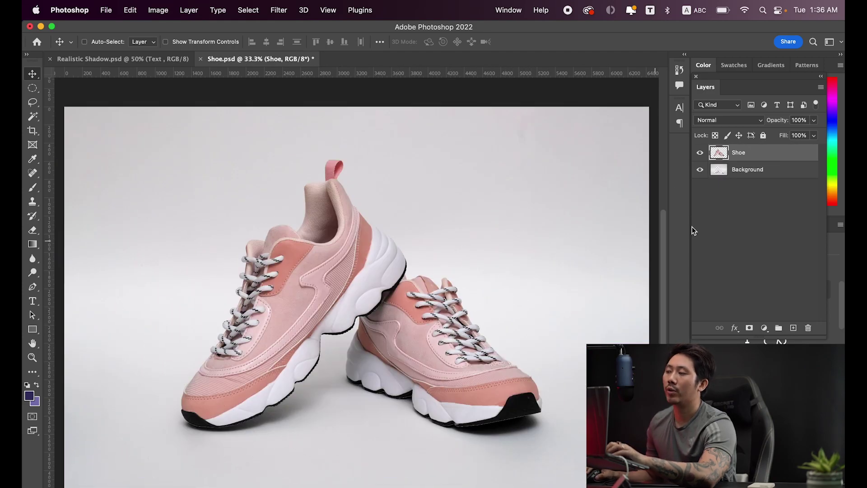
pyautogui.keyDown('shift'); pyautogui.click(747, 170); pyautogui.keyUp('shift')
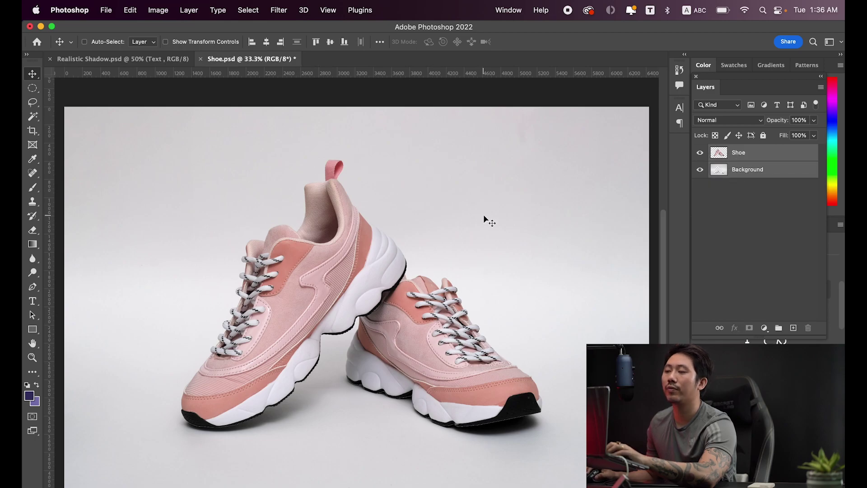
pyautogui.moveTo(490, 221)
pyautogui.mouseDown()
pyautogui.moveTo(221, 128)
pyautogui.moveTo(426, 291)
pyautogui.mouseUp()
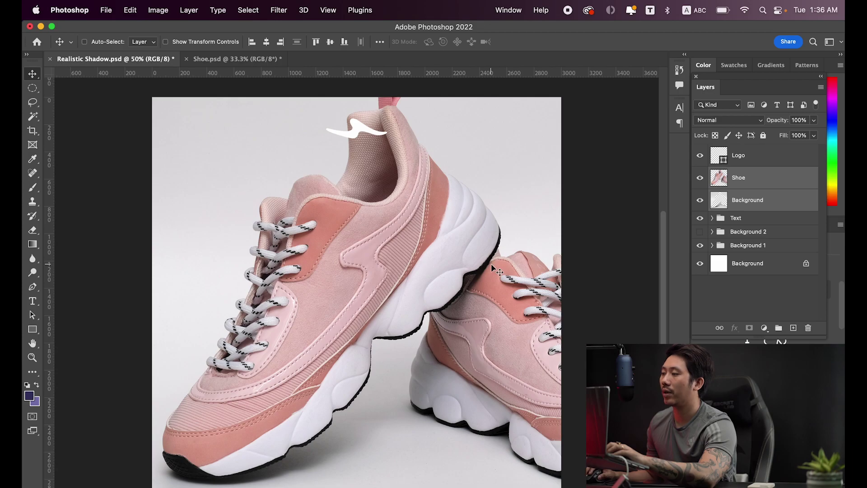
# - Drop the shoe layers into Realistic Shadow.psd and scale them to about 63%
pyautogui.moveTo(492, 268); pyautogui.dragTo(454, 278)
pyautogui.press('super+minus')
pyautogui.press('super+t')
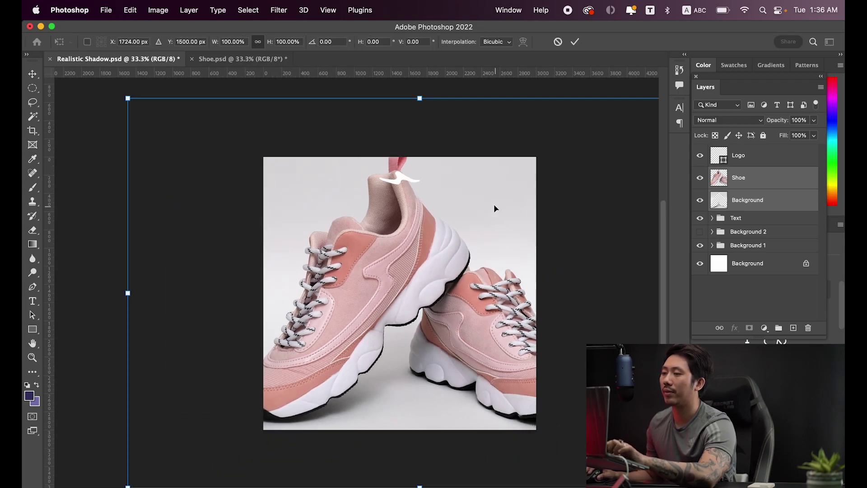
pyautogui.moveTo(127, 98); pyautogui.dragTo(218, 167)
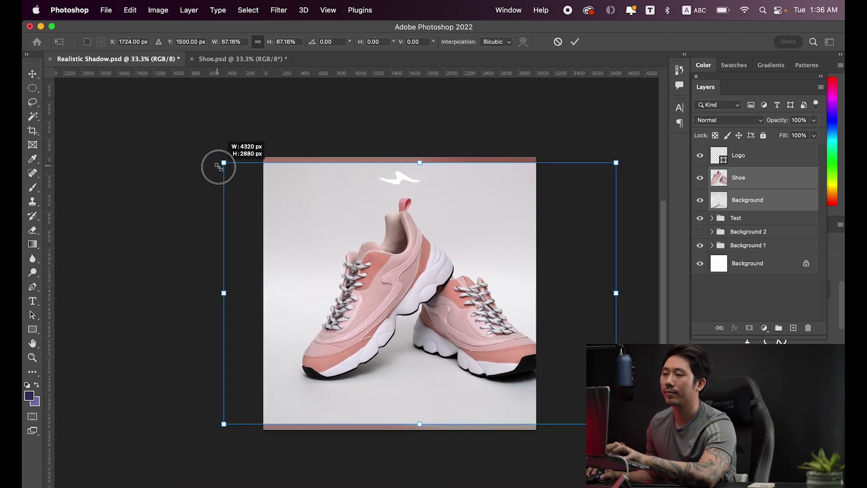
pyautogui.moveTo(441, 294); pyautogui.dragTo(416, 300)
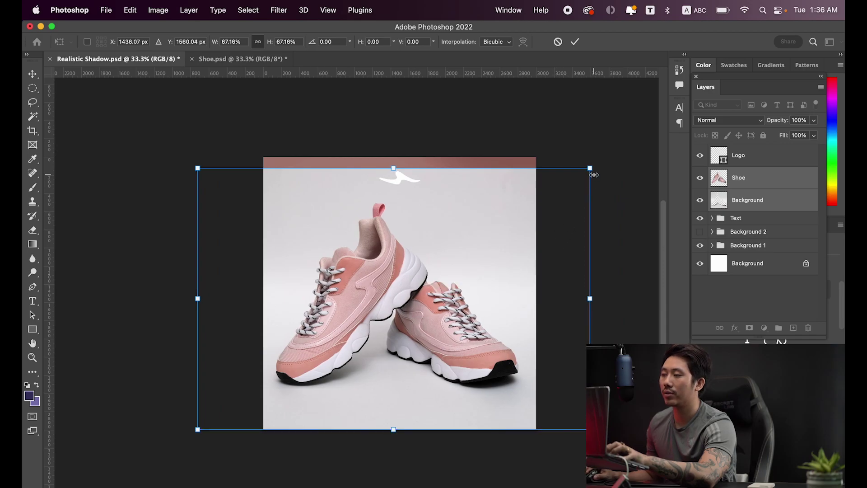
pyautogui.moveTo(592, 175); pyautogui.dragTo(577, 177)
pyautogui.moveTo(507, 298); pyautogui.dragTo(516, 301)
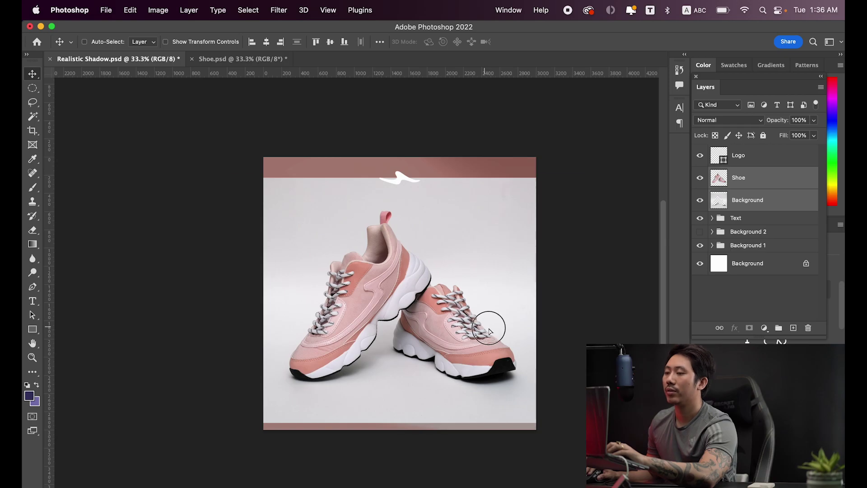
pyautogui.moveTo(488, 329); pyautogui.dragTo(489, 331)
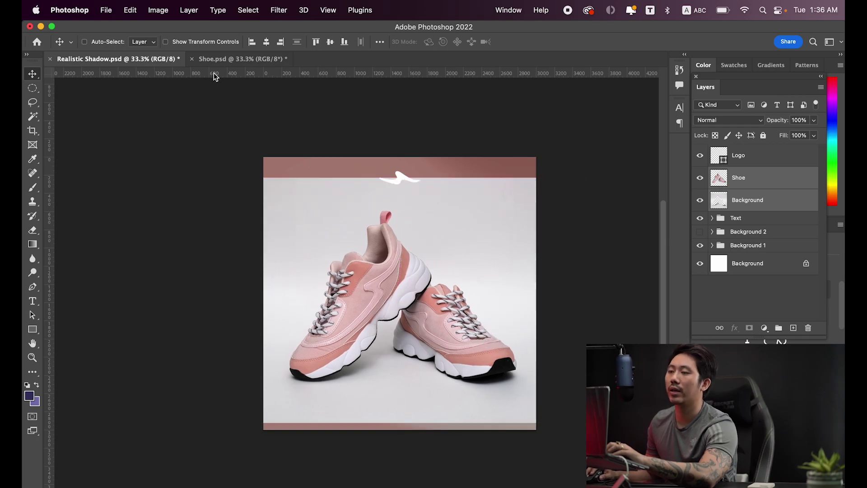
# - Undo the import and link the Shoe and Background layers in Shoe.psd
pyautogui.click(227, 59)
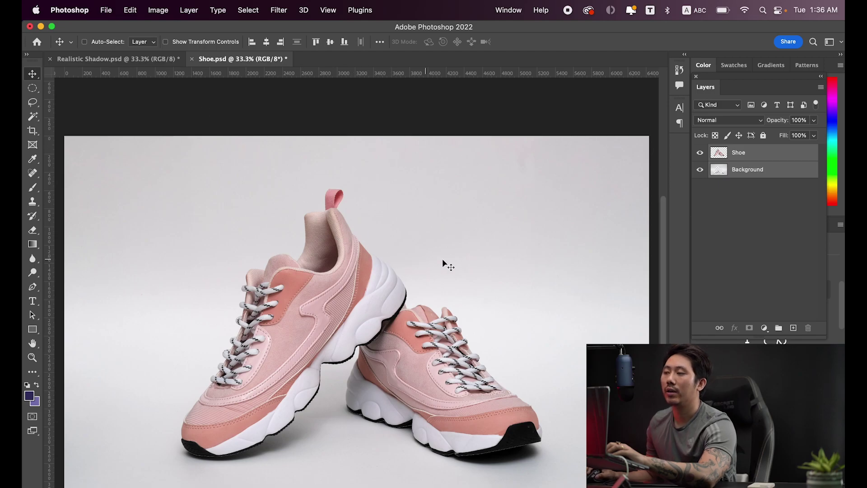
pyautogui.click(118, 59)
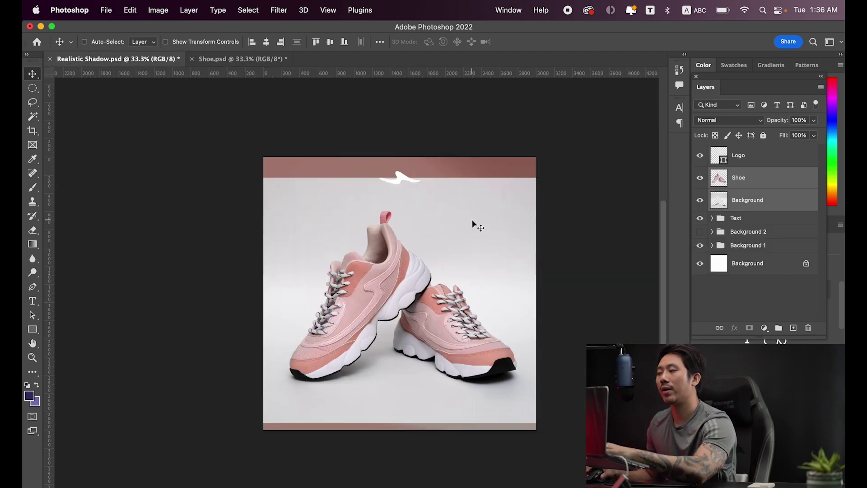
pyautogui.press('super+z')
pyautogui.click(248, 59)
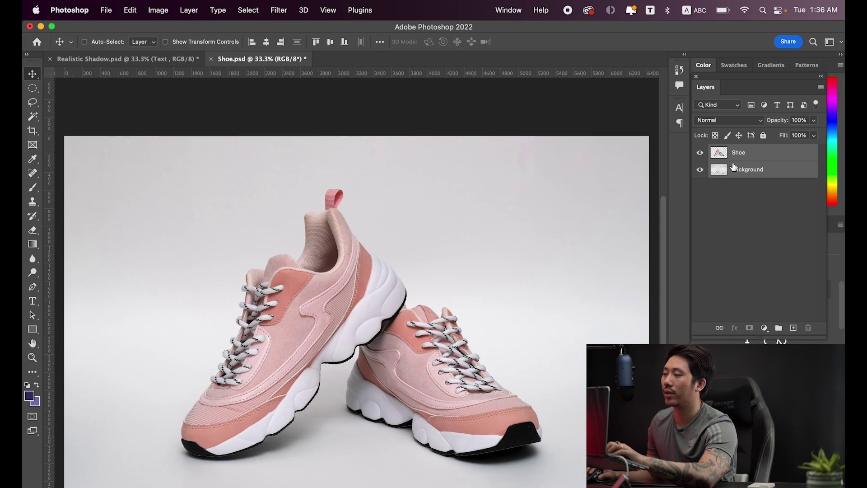
pyautogui.click(719, 328)
pyautogui.click(761, 154)
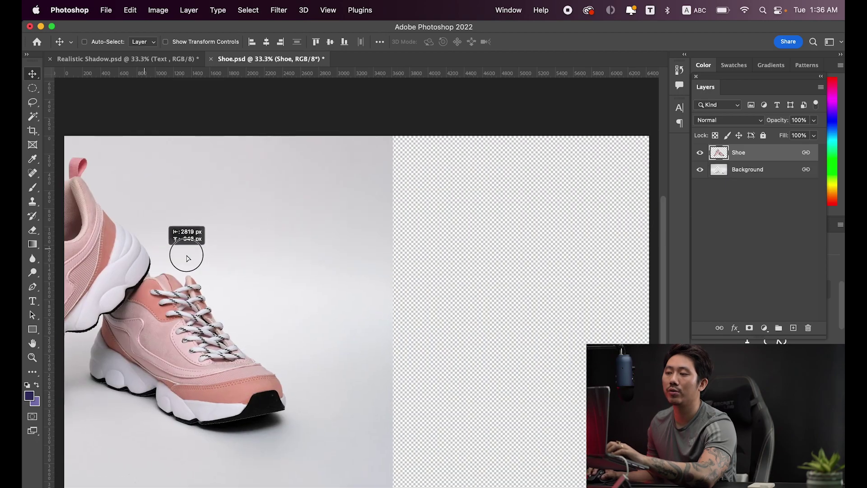
pyautogui.moveTo(388, 293); pyautogui.dragTo(631, 248)
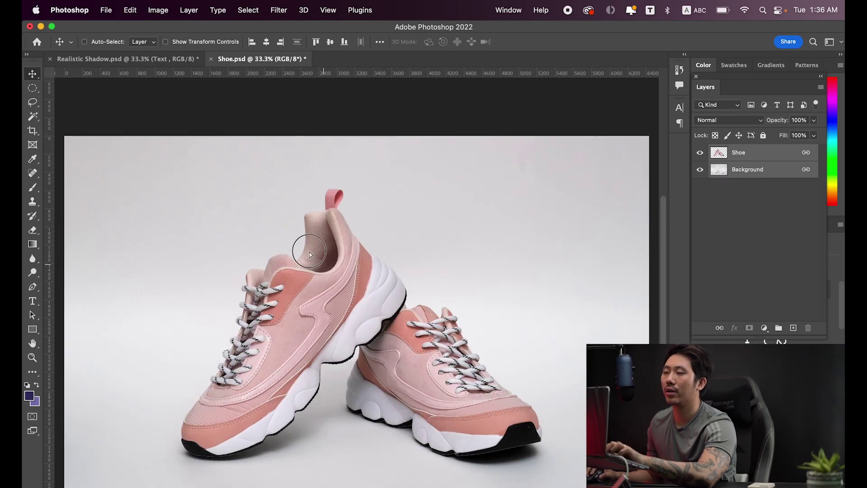
# - Bring the linked layers into Realistic Shadow.psd, scale to 65.23%, centre, and lower 54 px
pyautogui.moveTo(299, 242)
pyautogui.mouseDown()
pyautogui.moveTo(178, 63)
pyautogui.moveTo(406, 293)
pyautogui.mouseUp()
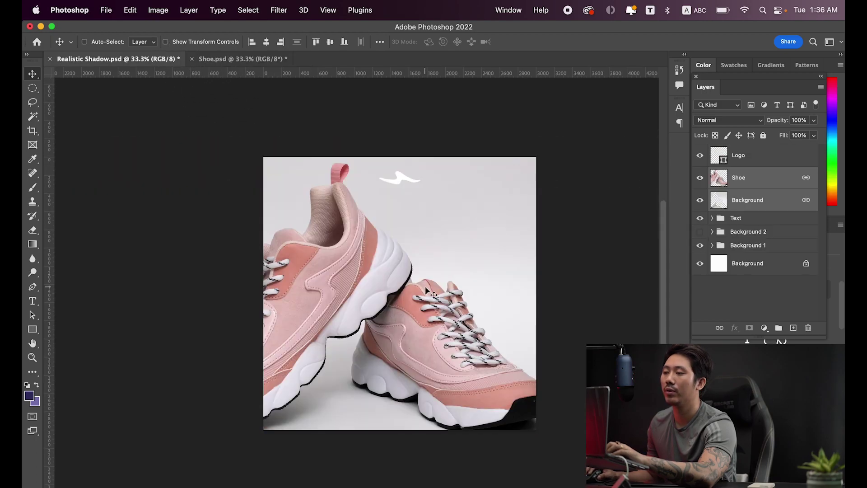
pyautogui.hotkey('ctrl', 't')
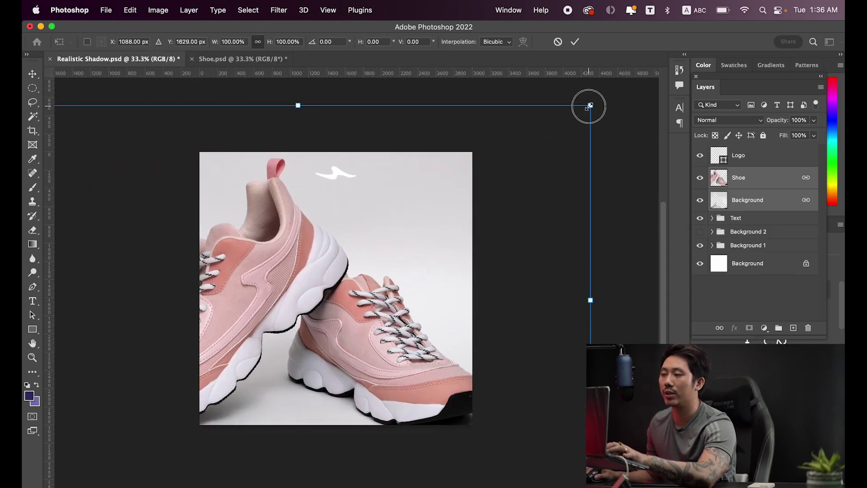
pyautogui.moveTo(590, 103); pyautogui.dragTo(490, 169)
pyautogui.moveTo(379, 273); pyautogui.dragTo(439, 245)
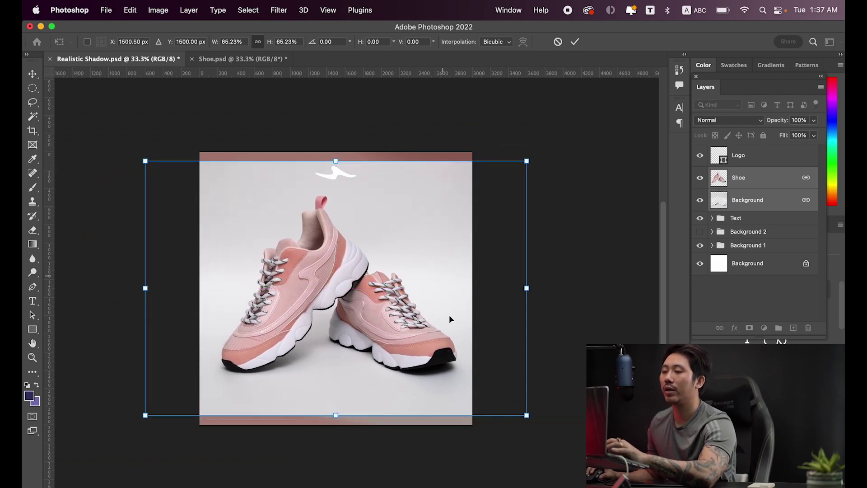
pyautogui.press('Return')
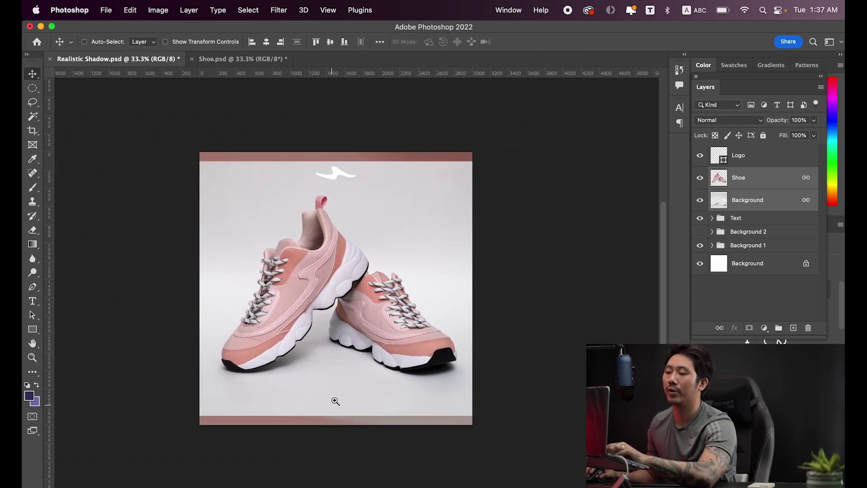
pyautogui.scroll(1, 357, 363)
pyautogui.moveTo(360, 366); pyautogui.dragTo(429, 367)
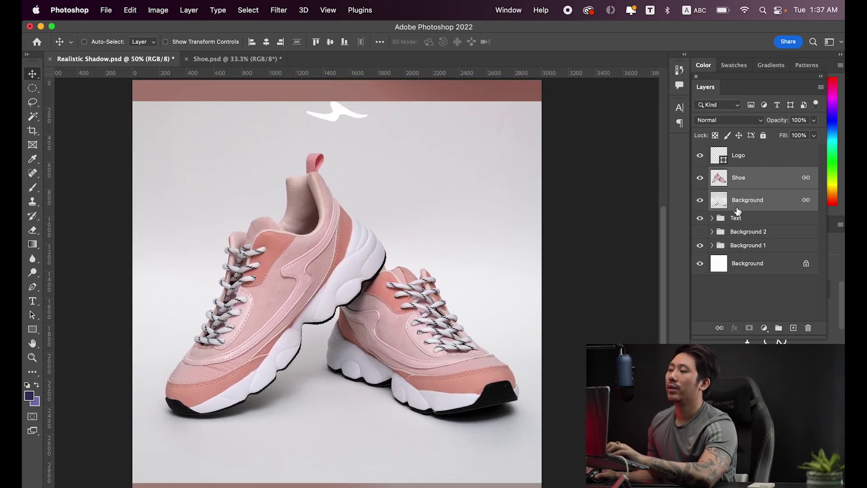
# - Set the shoe photo's Background layer to the Multiply blend mode
pyautogui.click(742, 181)
pyautogui.click(701, 179)
pyautogui.click(700, 179)
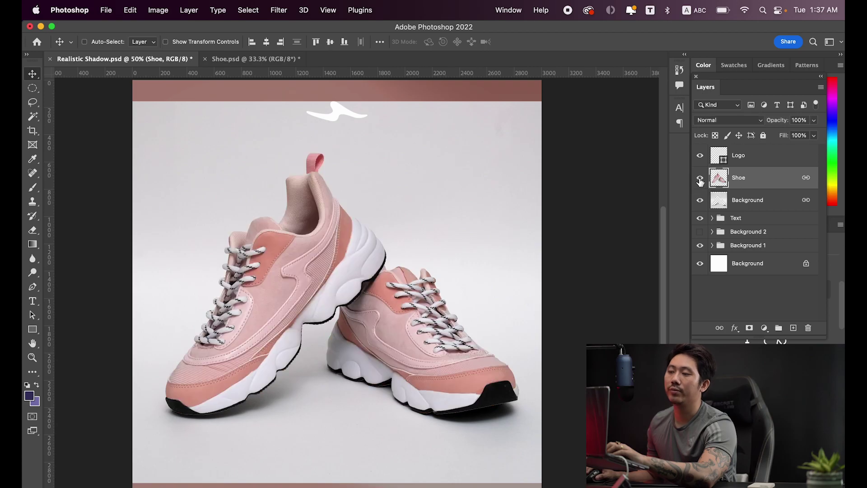
pyautogui.click(746, 205)
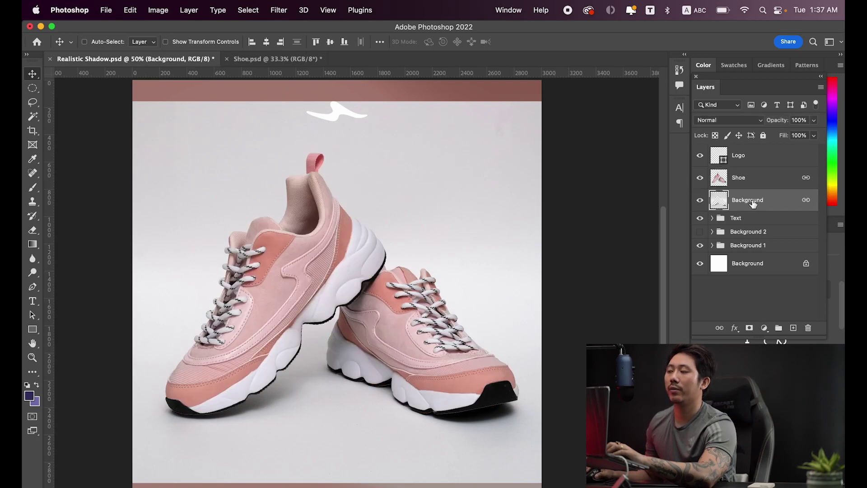
pyautogui.click(720, 121)
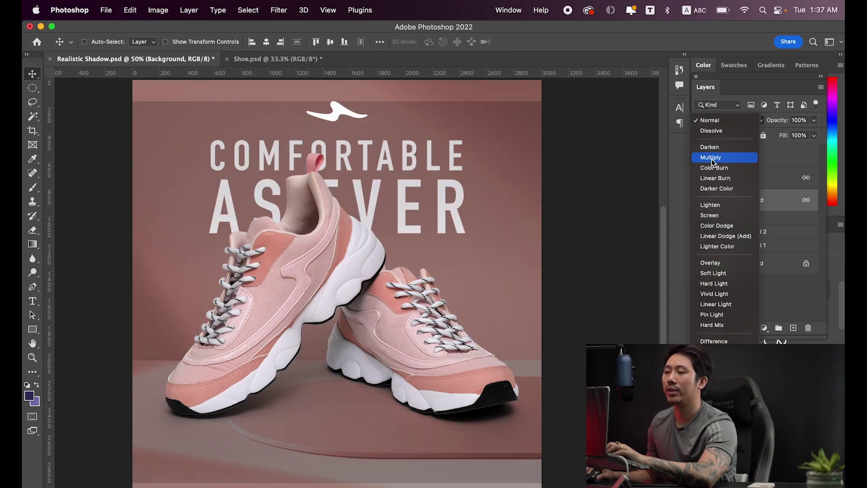
pyautogui.click(711, 158)
pyautogui.moveTo(347, 352); pyautogui.dragTo(358, 345)
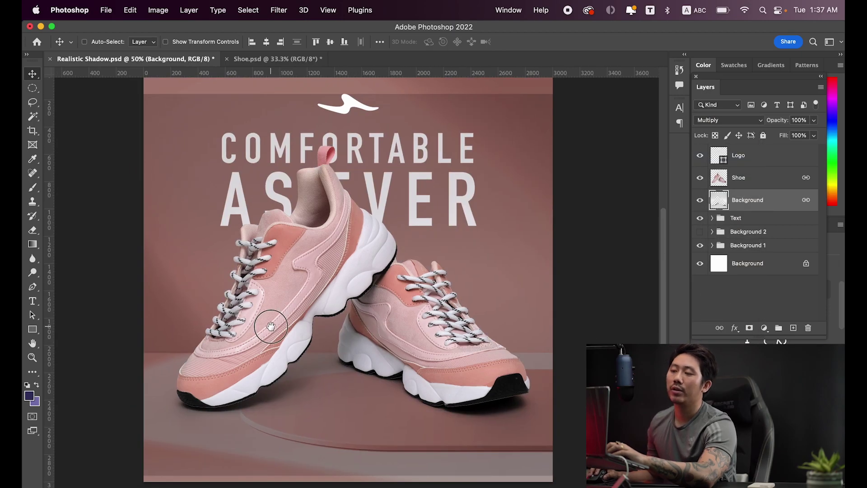
pyautogui.moveTo(271, 326); pyautogui.dragTo(273, 326)
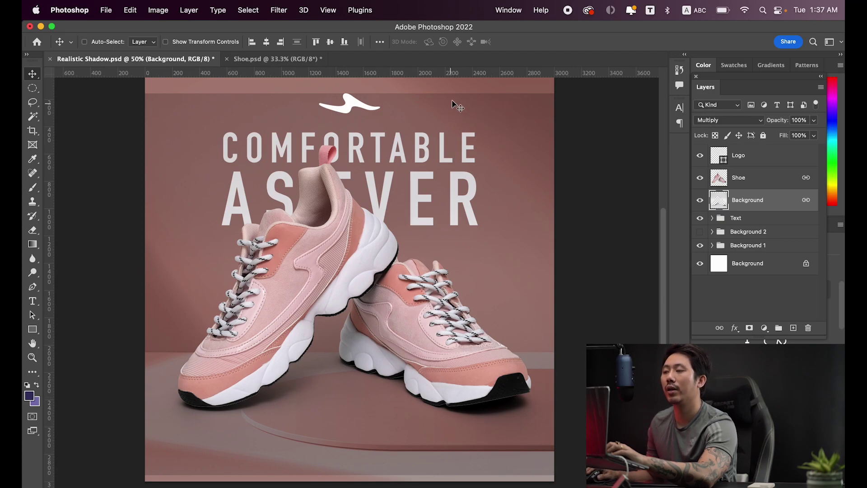
# - Zoom out to the whole poster and toggle the shadow layer to compare, then bring up its layer options
pyautogui.scroll(3, 454, 108)
pyautogui.hotkey('ctrl', '-')
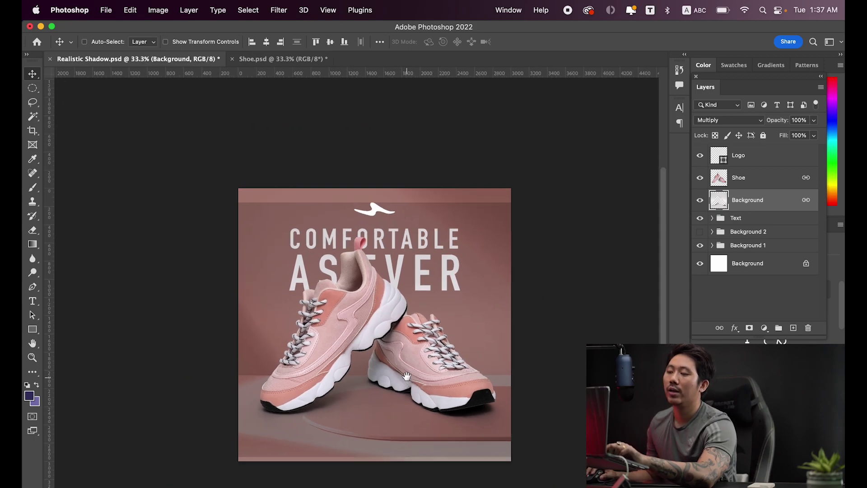
pyautogui.moveTo(406, 376); pyautogui.dragTo(408, 372)
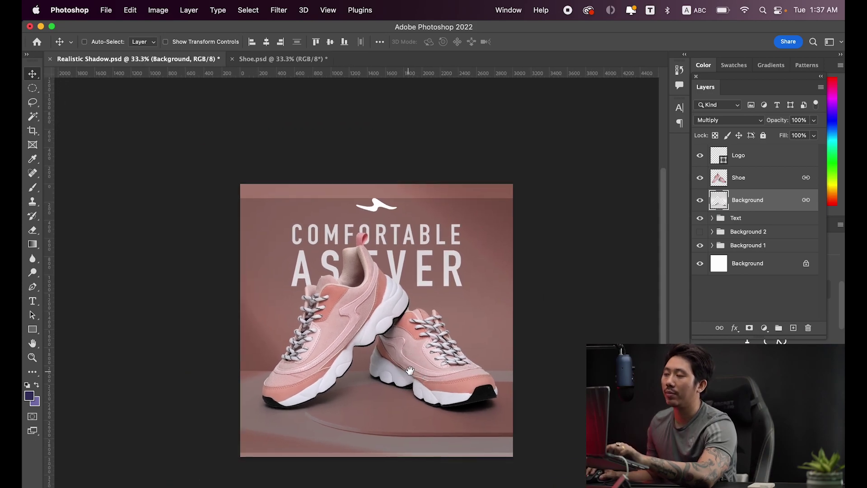
pyautogui.click(699, 203)
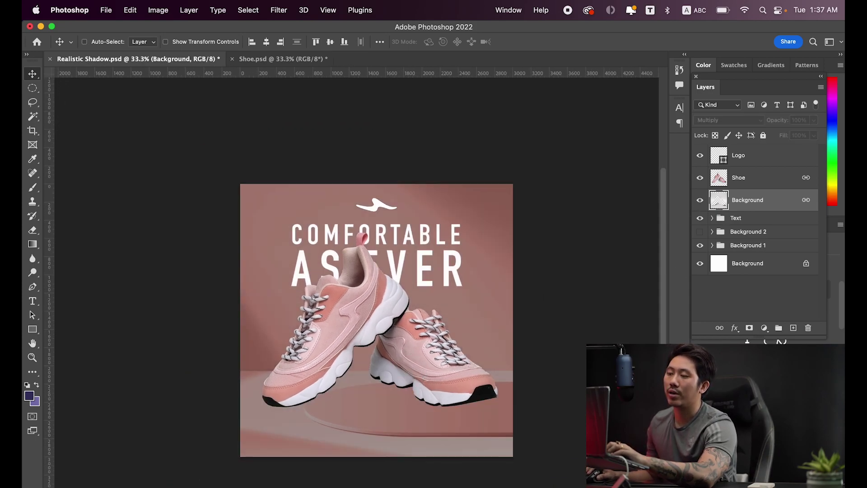
pyautogui.click(700, 202)
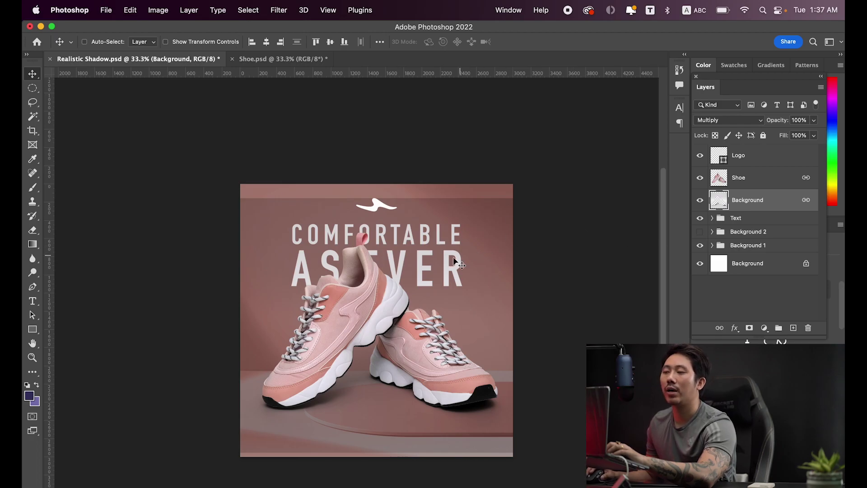
pyautogui.moveTo(483, 267); pyautogui.dragTo(483, 266)
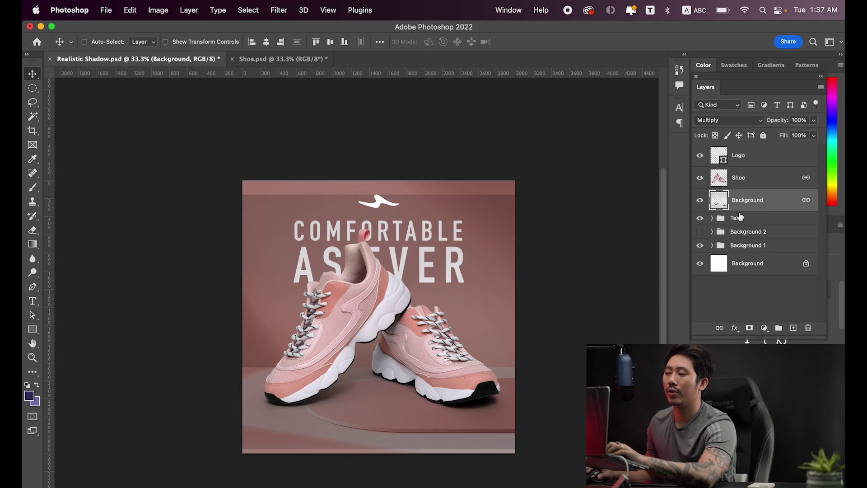
pyautogui.hotkey('ctrl', 'l')
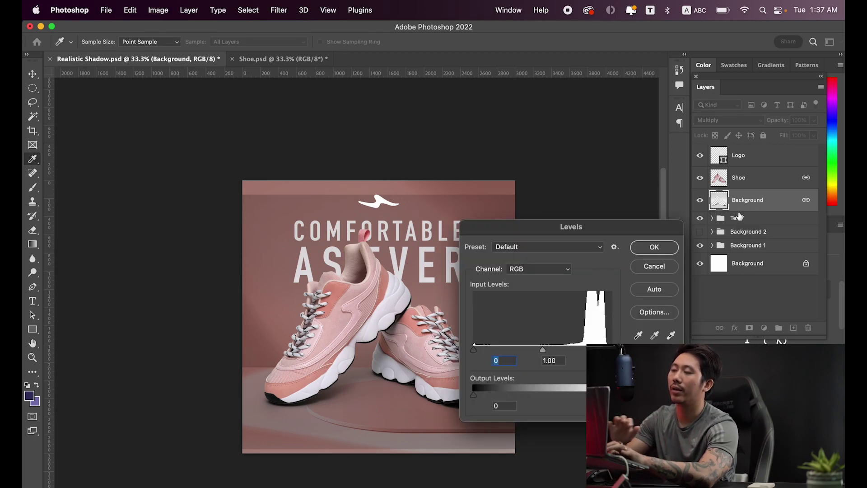
pyautogui.click(663, 265)
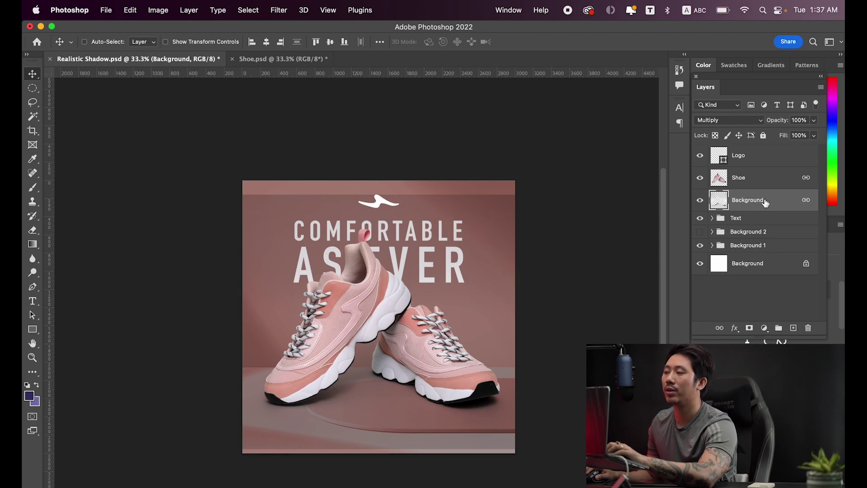
pyautogui.rightClick(765, 201)
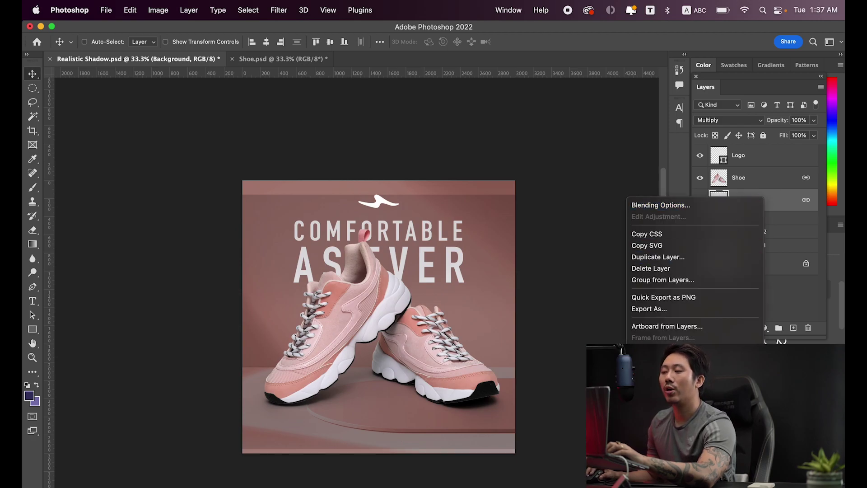
# - Convert the multiplied shadow layer into the Layer 0 smart object
pyautogui.click(663, 355)
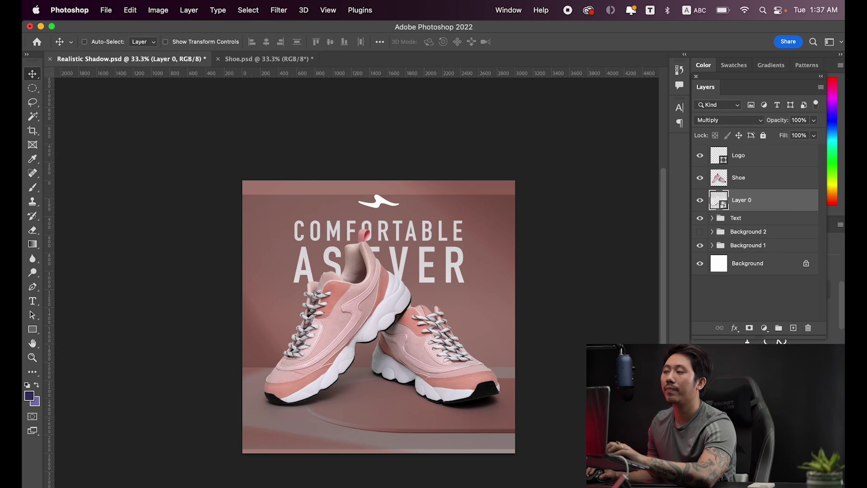
pyautogui.click(754, 235)
pyautogui.rightClick(766, 200)
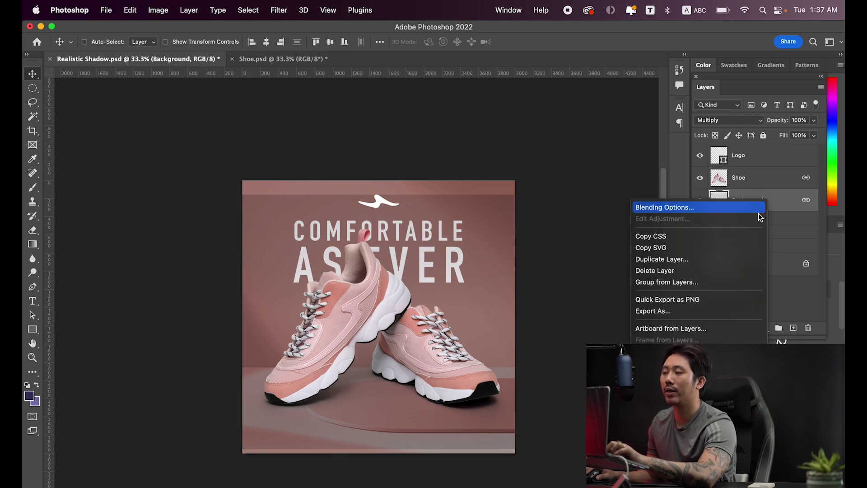
pyautogui.click(663, 355)
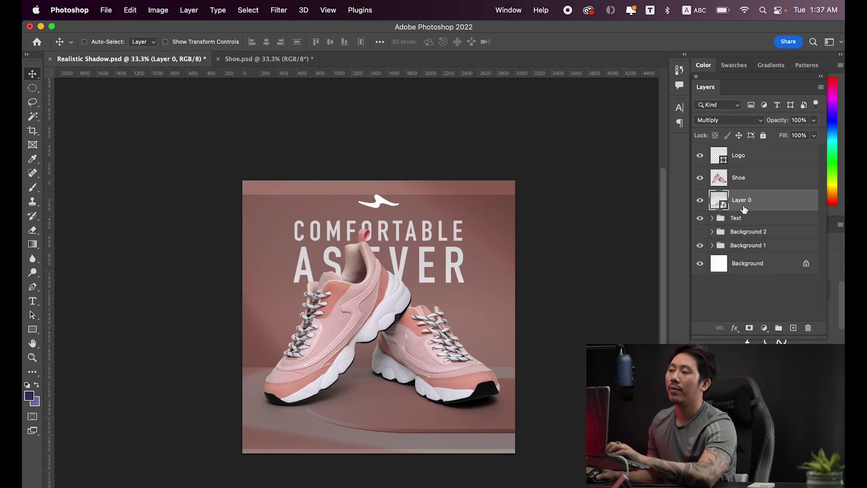
# - Apply a Levels smart filter to Layer 0 with the white input at 210
pyautogui.press('super')
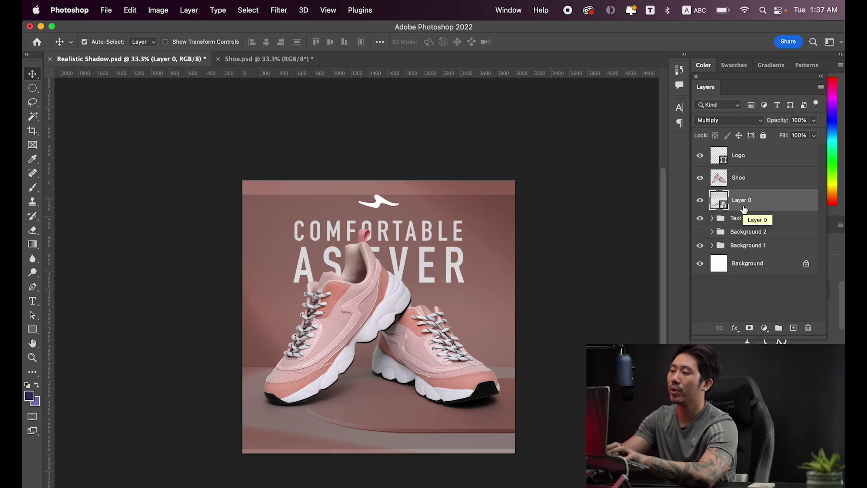
pyautogui.press('super+l')
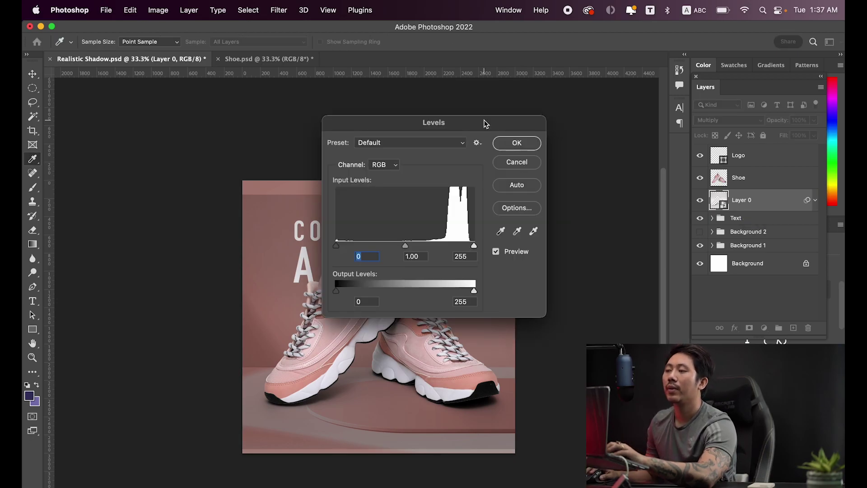
pyautogui.moveTo(485, 124); pyautogui.dragTo(648, 95)
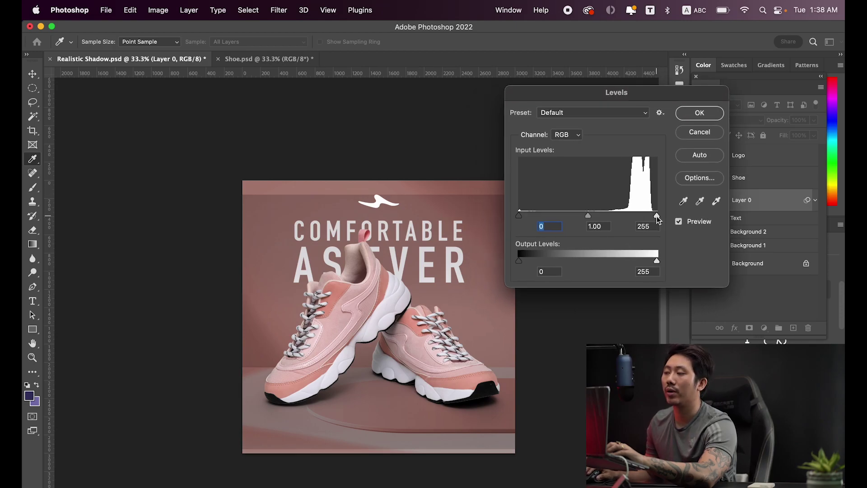
pyautogui.moveTo(657, 216); pyautogui.dragTo(637, 220)
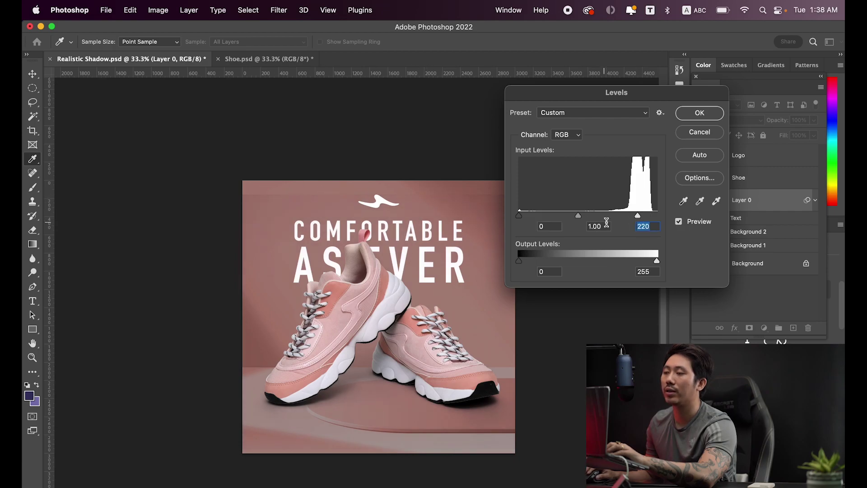
pyautogui.moveTo(638, 219); pyautogui.dragTo(634, 218)
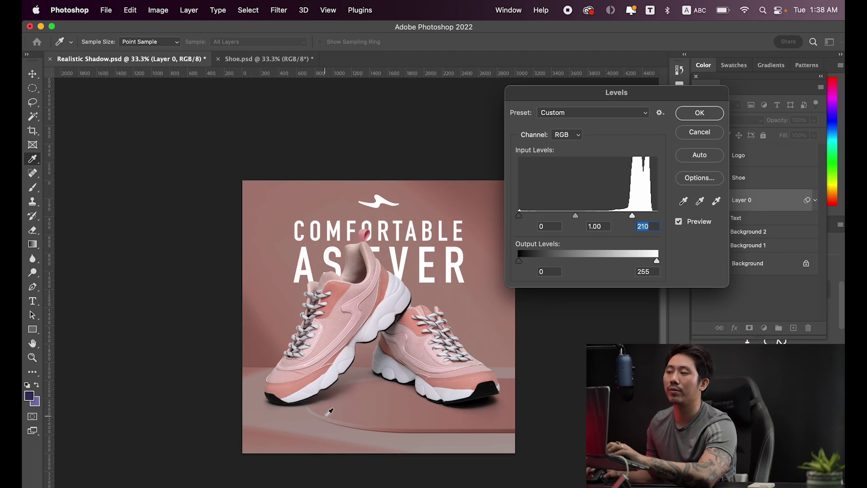
pyautogui.click(705, 119)
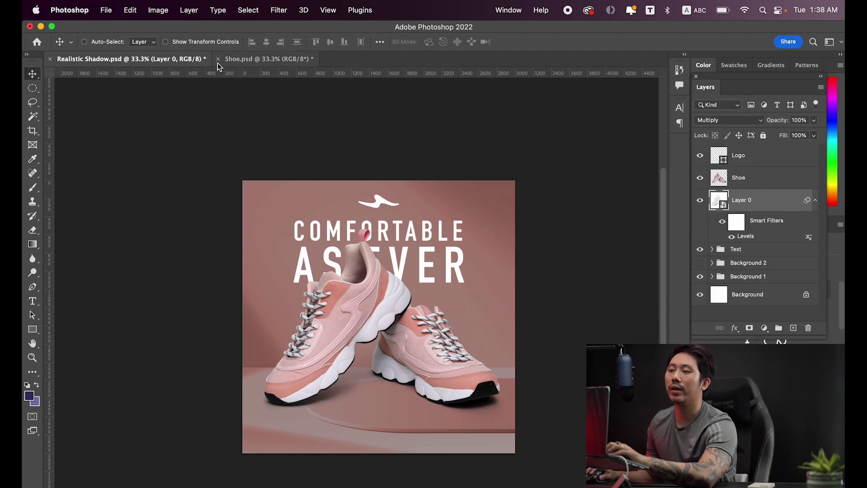
# - View the Shoe.psd document, then return to the Realistic Shadow poster
pyautogui.click(248, 59)
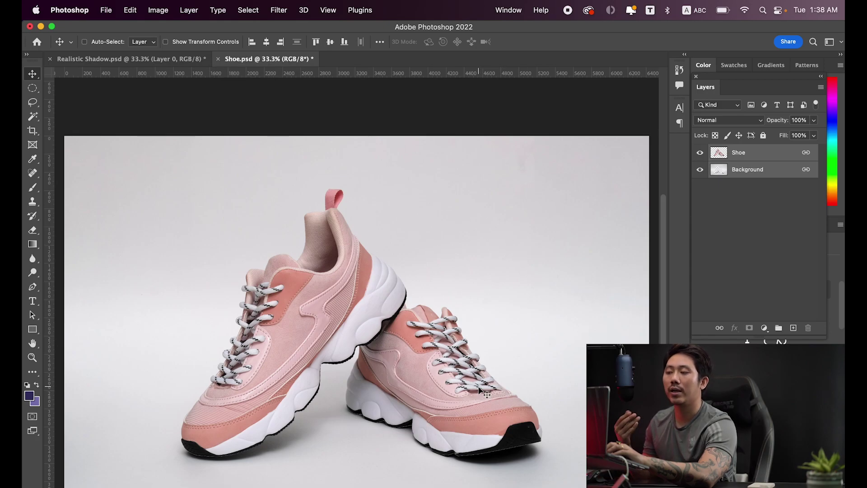
pyautogui.click(164, 59)
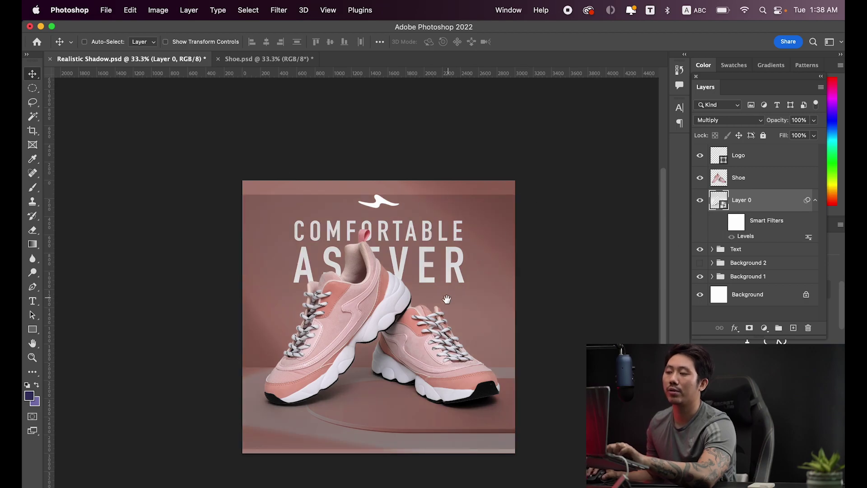
# - Zoom in and re-enable the Levels smart filter on Layer 0
pyautogui.press('super+equal')
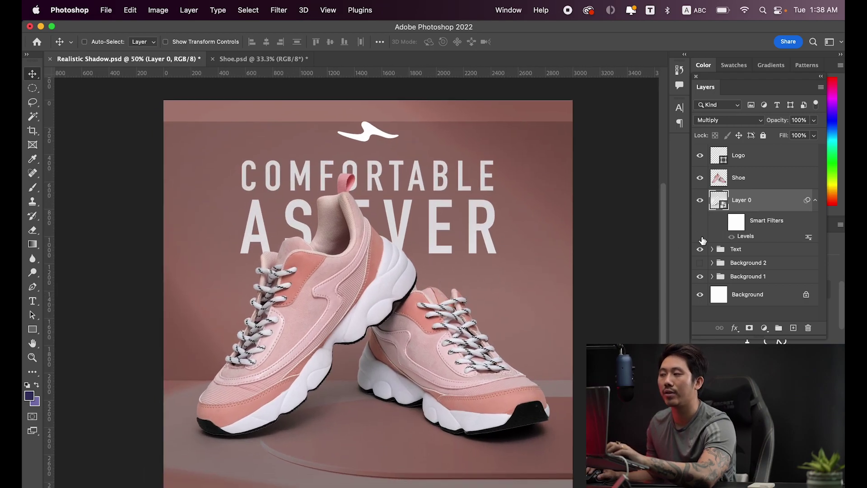
pyautogui.click(731, 237)
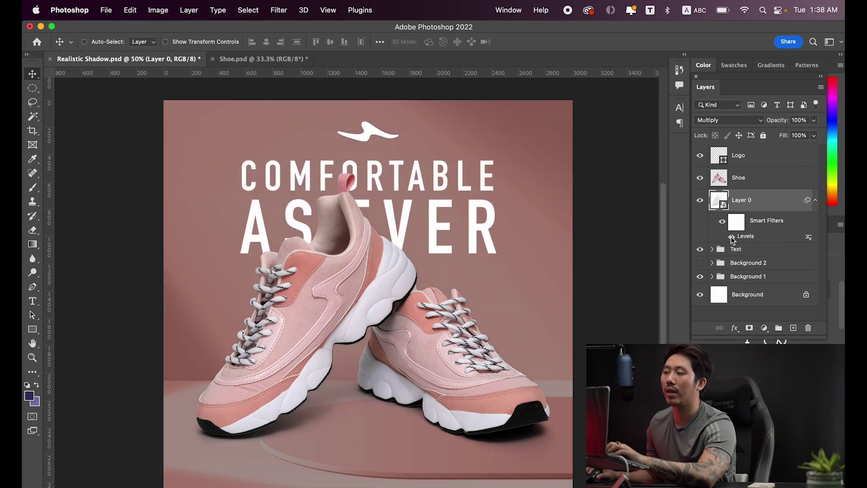
pyautogui.hscroll(-1, 497, 296)
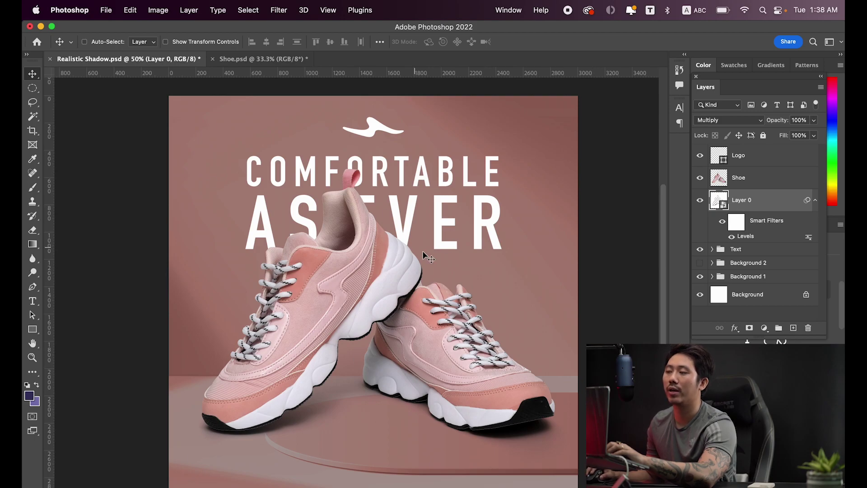
pyautogui.hscroll(-2, 447, 248)
pyautogui.scroll(-3, 542, 246)
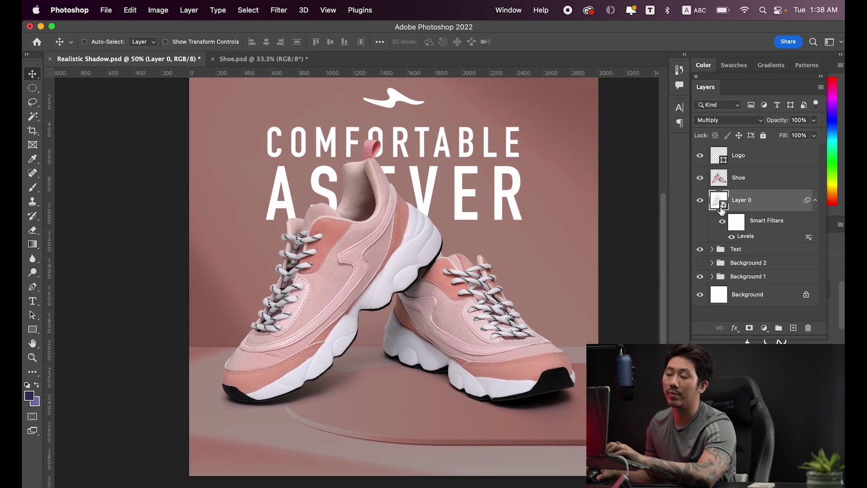
# - Hide and show Layer 0 to compare the poster with and without its shadow
pyautogui.click(758, 181)
pyautogui.click(751, 200)
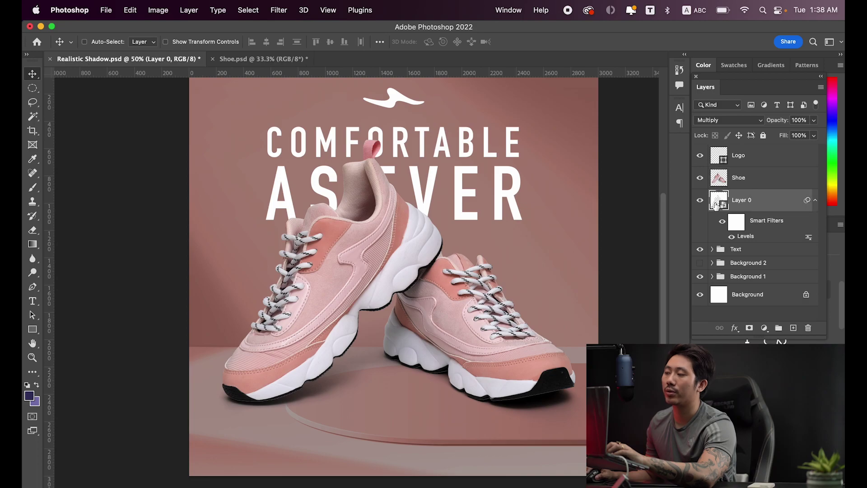
pyautogui.click(700, 201)
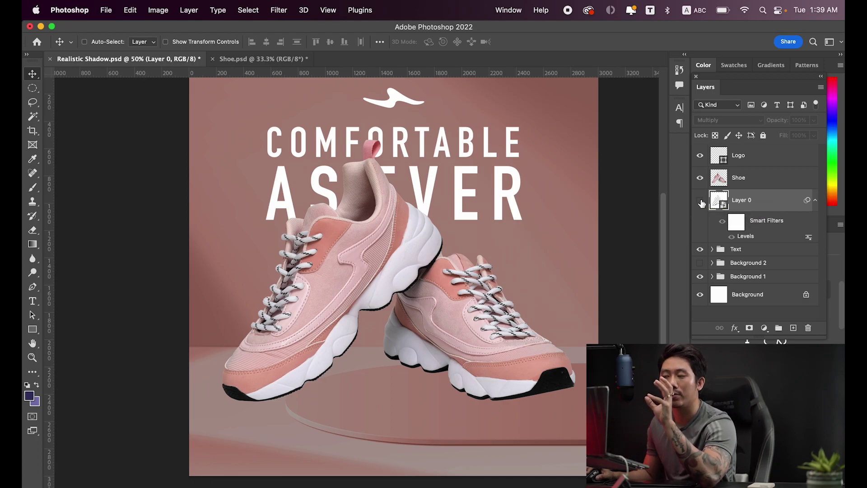
pyautogui.click(700, 201)
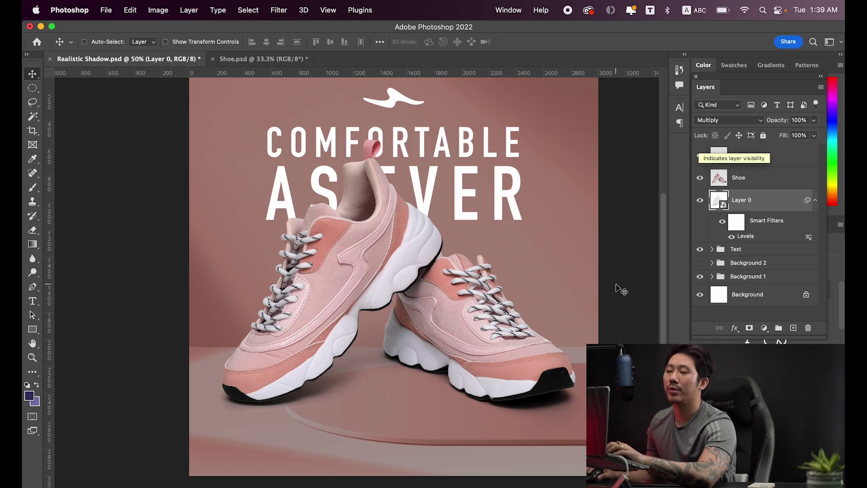
pyautogui.scroll(-1, 531, 294)
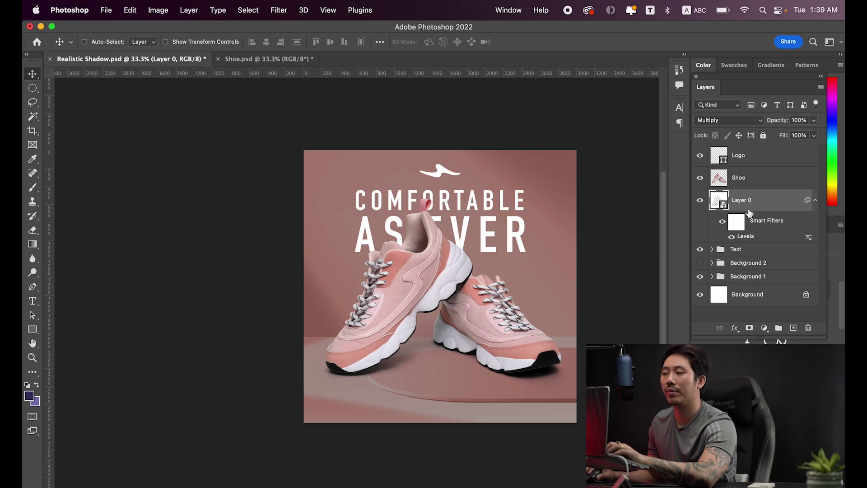
# - Link the Shoe layer with its shadow and move them together
pyautogui.keyDown('shift'); pyautogui.click(760, 186); pyautogui.keyUp('shift')
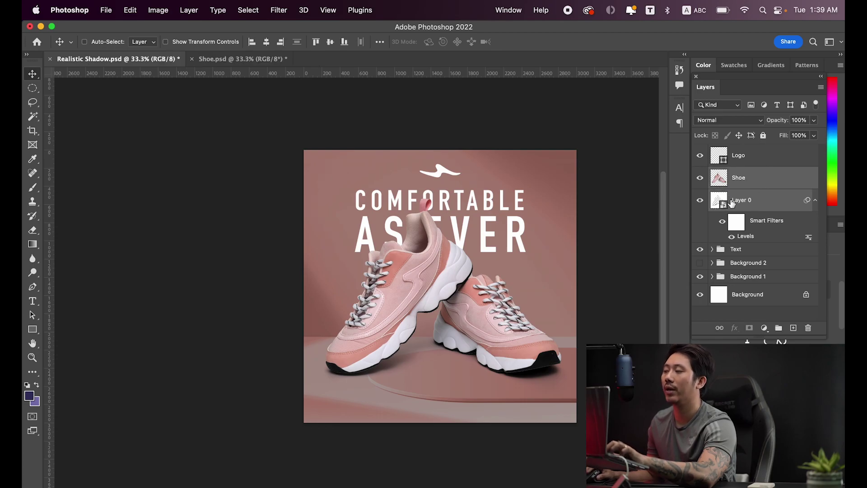
pyautogui.click(718, 328)
pyautogui.moveTo(496, 309); pyautogui.dragTo(509, 317)
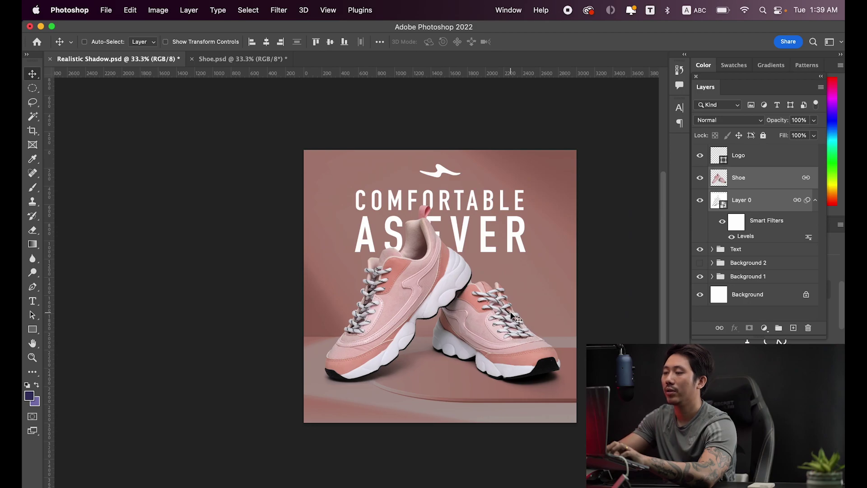
pyautogui.press('super+plus')
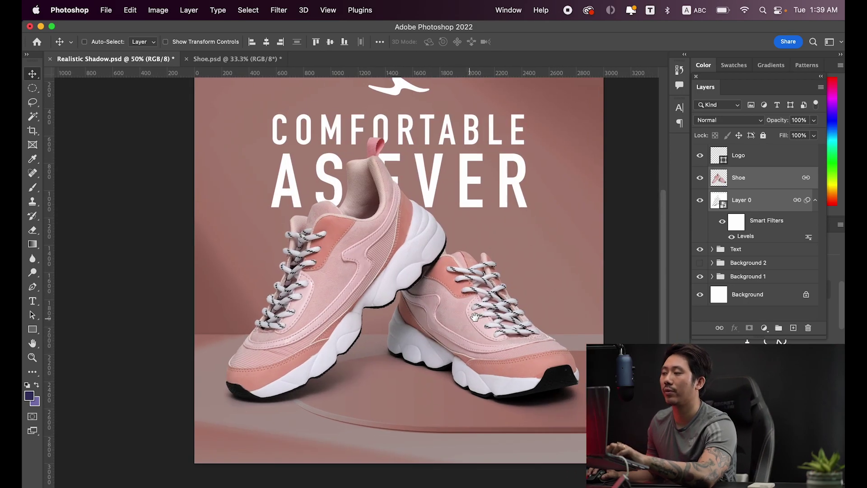
# - Show the concrete wall and floor background and inspect the shoe soles close up
pyautogui.click(699, 264)
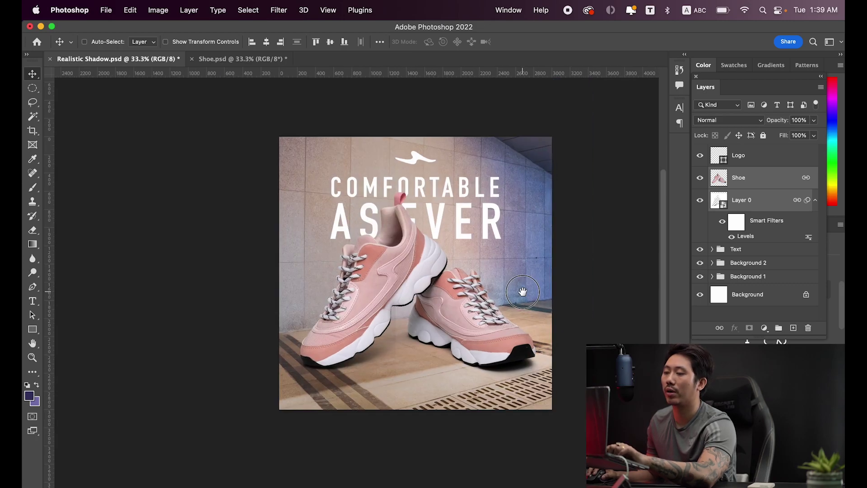
pyautogui.press('super+minus')
pyautogui.press('super+plus')
pyautogui.press('super+plus')
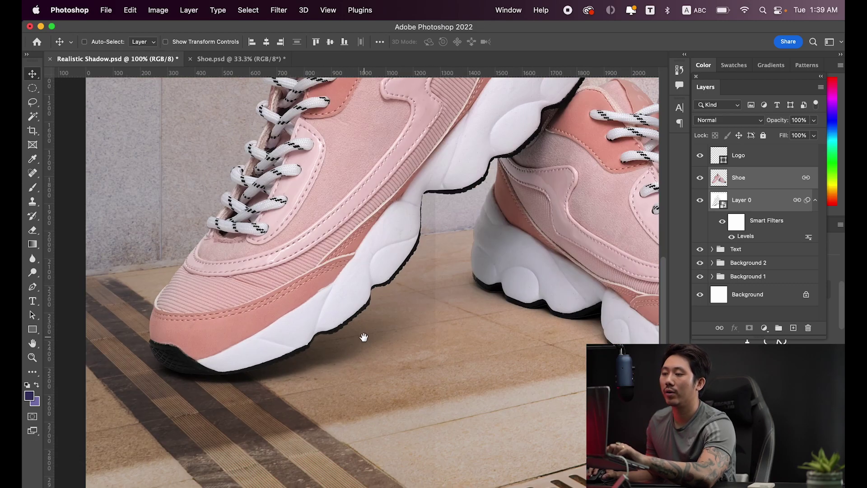
pyautogui.press('super+plus')
pyautogui.moveTo(281, 345); pyautogui.dragTo(272, 340)
pyautogui.press('super+minus')
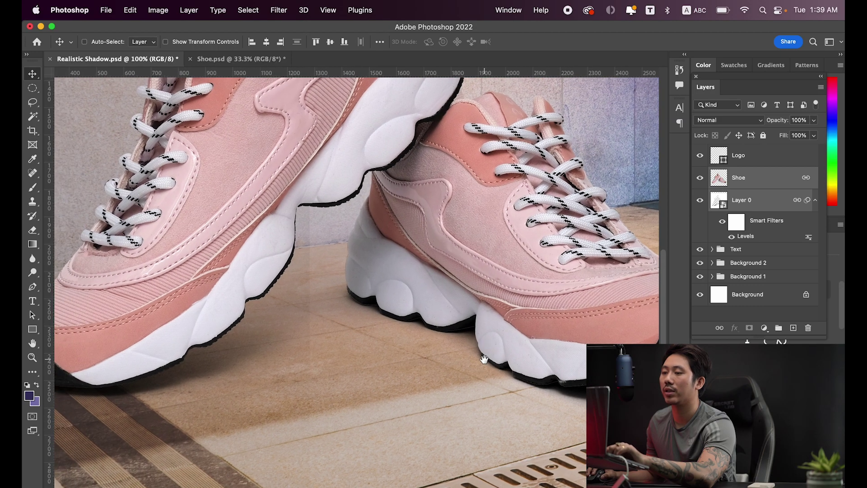
pyautogui.press('super+minus')
pyautogui.moveTo(458, 376); pyautogui.dragTo(460, 372)
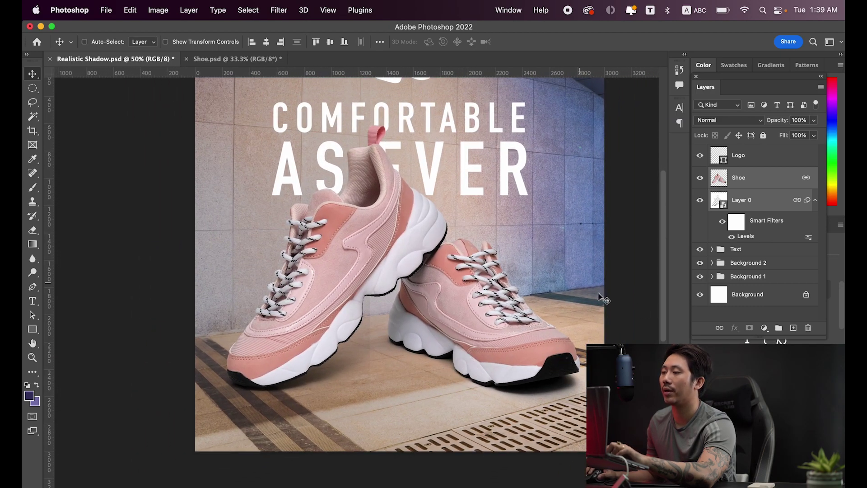
# - Reposition the wall and floor background group behind the shoes
pyautogui.click(761, 262)
pyautogui.press('super+plus')
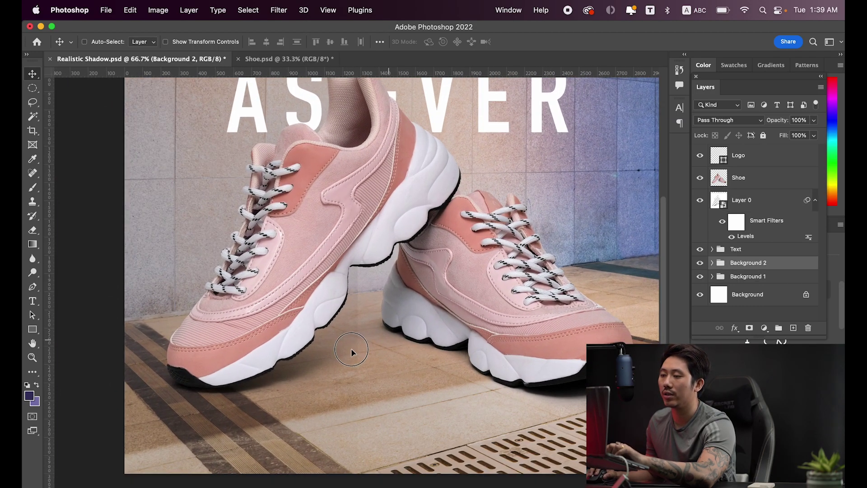
pyautogui.moveTo(351, 348)
pyautogui.mouseDown()
pyautogui.moveTo(422, 348)
pyautogui.moveTo(357, 353)
pyautogui.moveTo(307, 338)
pyautogui.moveTo(413, 340)
pyautogui.mouseUp()
pyautogui.keyDown('super'); pyautogui.click(349, 324); pyautogui.keyUp('super')
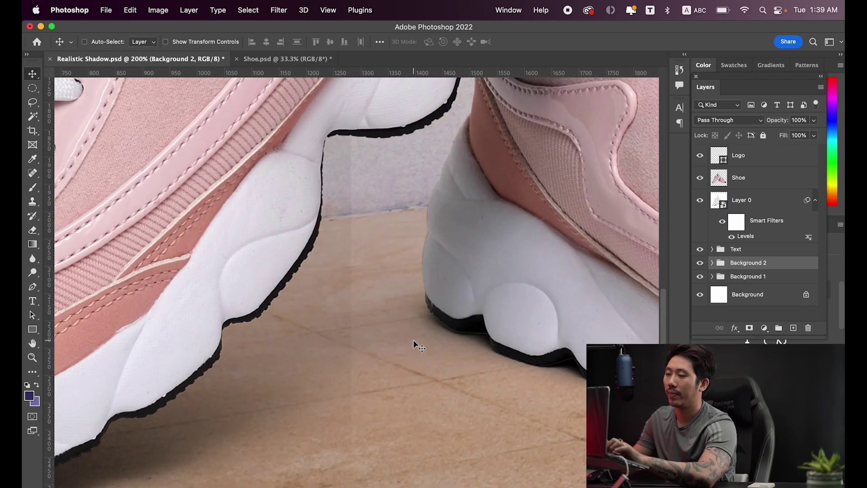
pyautogui.press('super+0')
pyautogui.press('super+minus')
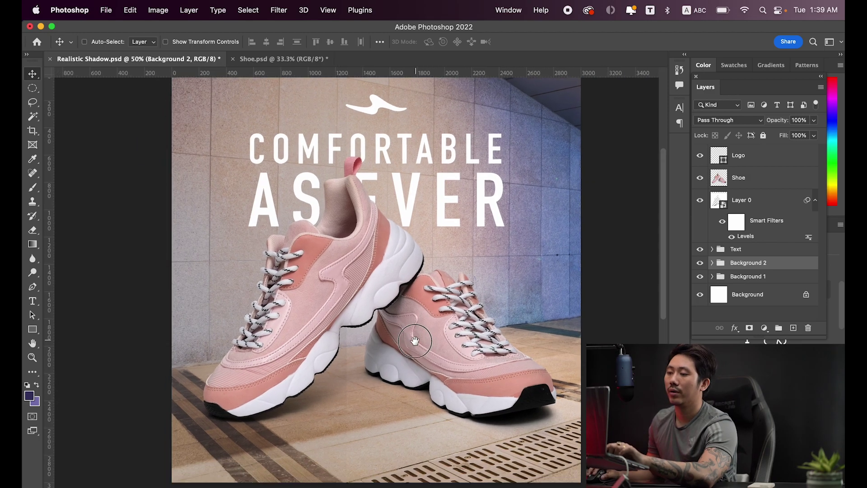
pyautogui.press('super+minus')
pyautogui.moveTo(437, 346); pyautogui.dragTo(432, 347)
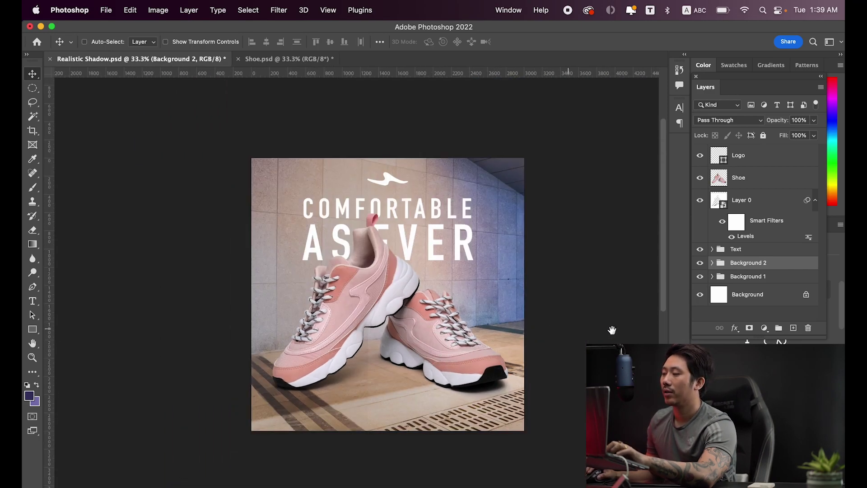
# - Toggle the wall and floor and pink studio backgrounds to compare them
pyautogui.click(699, 262)
pyautogui.click(699, 277)
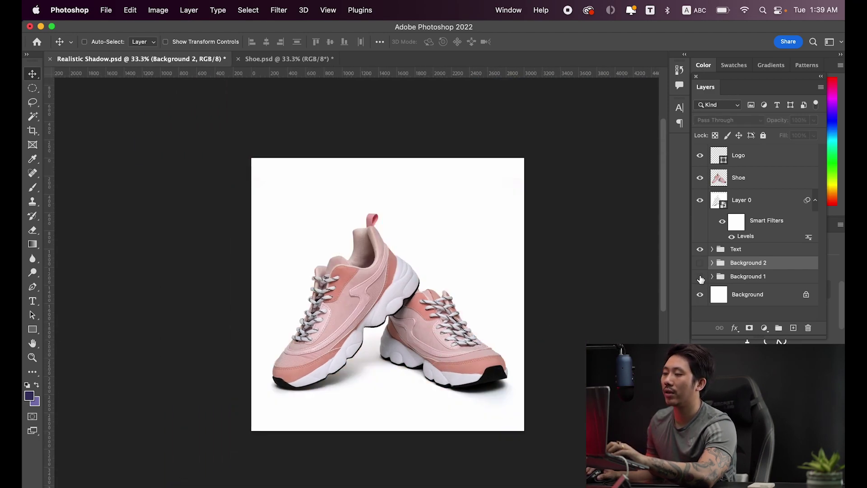
pyautogui.click(699, 276)
pyautogui.click(700, 276)
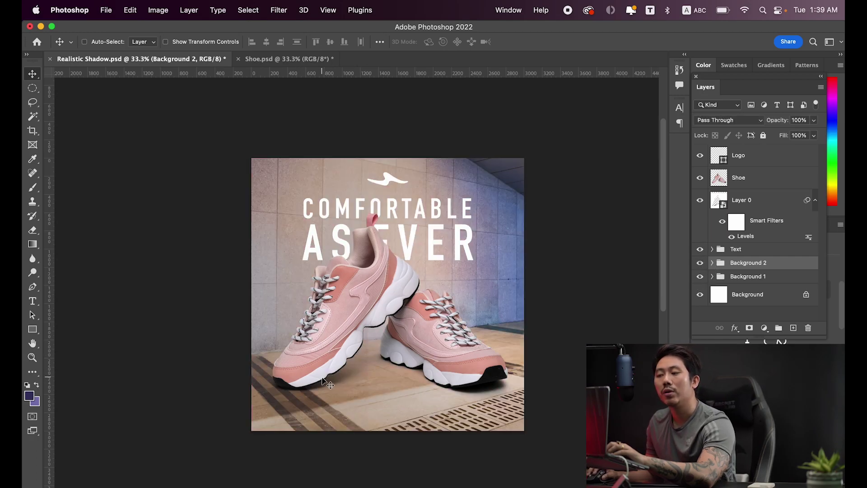
pyautogui.keyDown('super'); pyautogui.click(442, 394); pyautogui.keyUp('super')
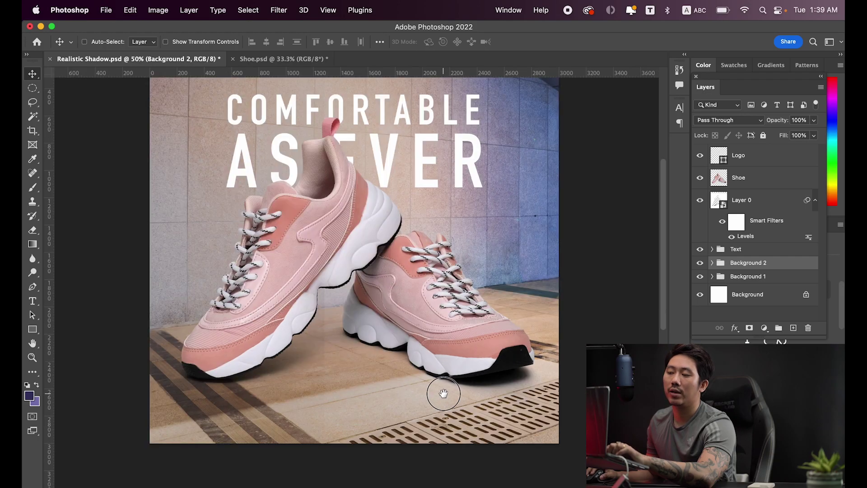
pyautogui.moveTo(446, 394); pyautogui.dragTo(446, 381)
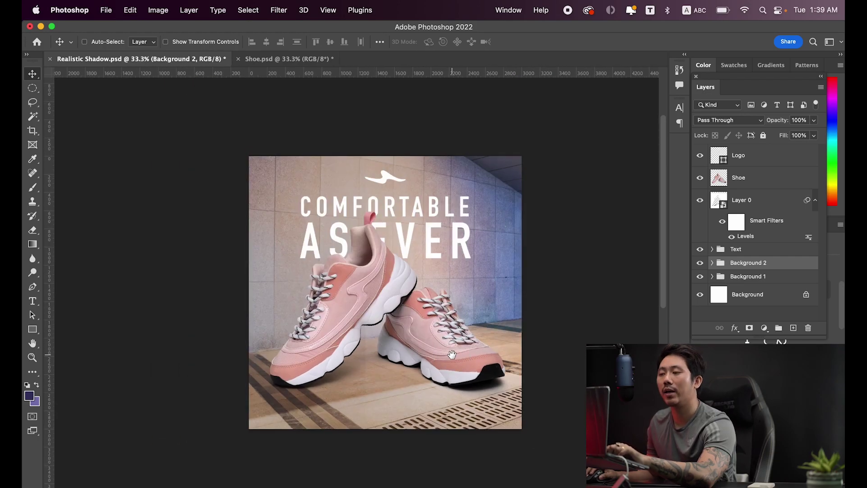
pyautogui.moveTo(474, 354); pyautogui.dragTo(472, 352)
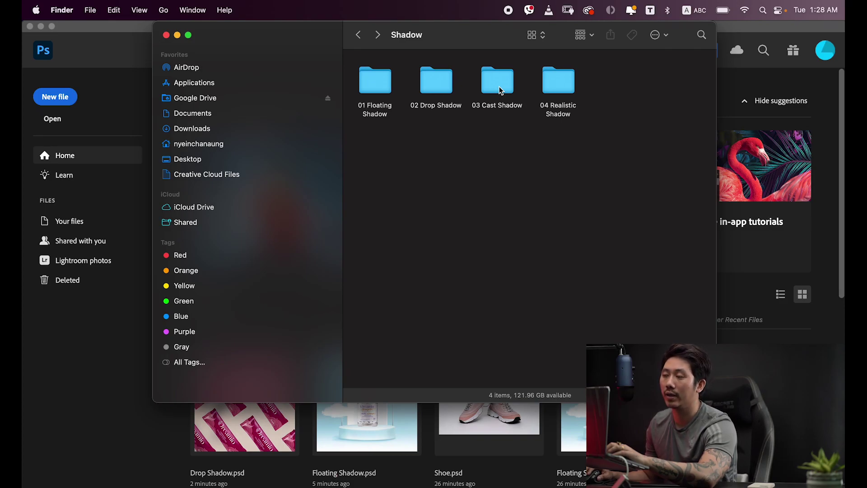
# - Enter the 03 Cast Shadow folder and launch Cast Shadow.psd in Photoshop
pyautogui.doubleClick(499, 84)
pyautogui.click(387, 80)
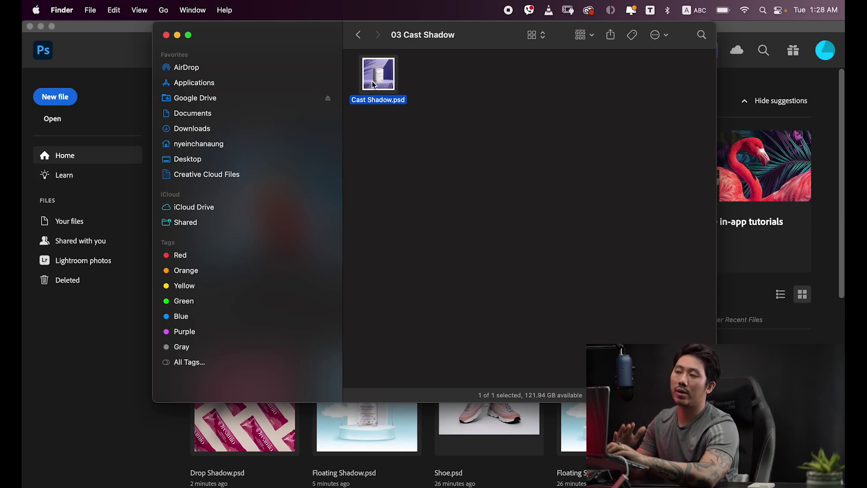
pyautogui.doubleClick(374, 84)
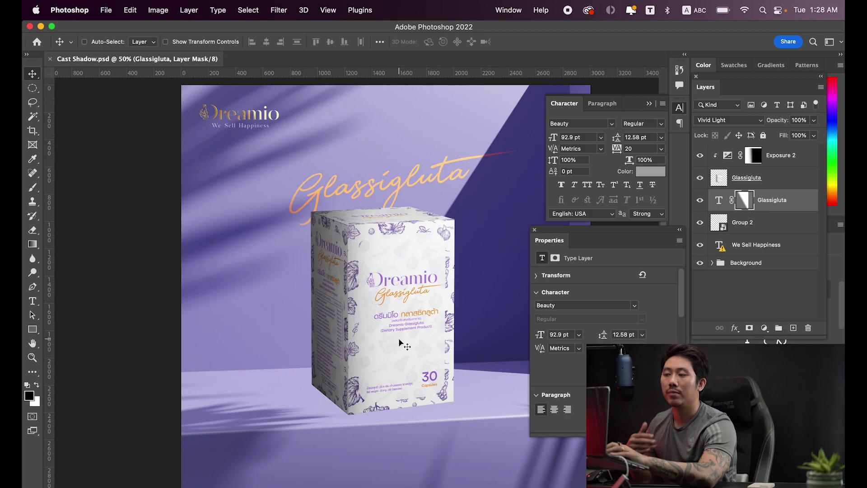
# - Preview the Dreamio box scene, then add empty Layer 1 above the Glassigluta text layer
pyautogui.scroll(-1, 399, 341)
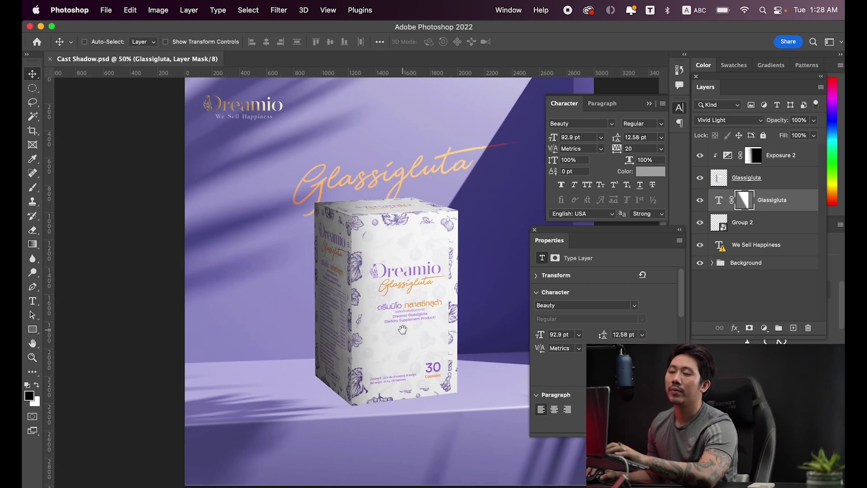
pyautogui.press('Tab')
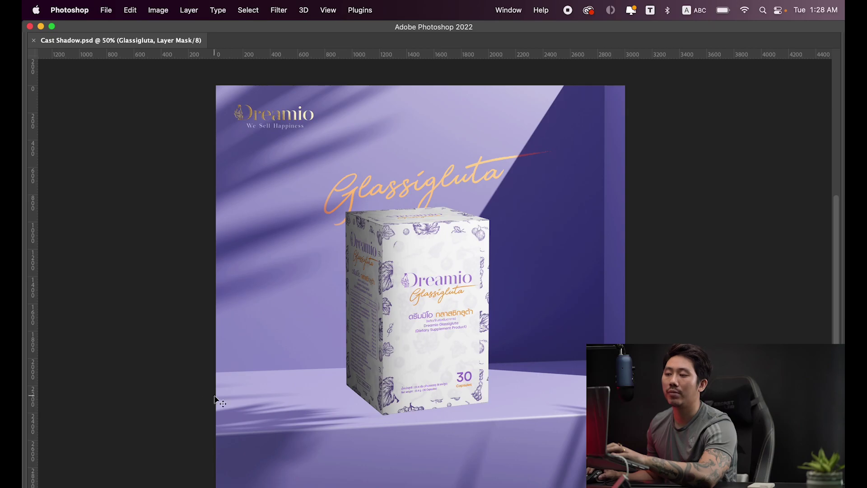
pyautogui.press('Tab')
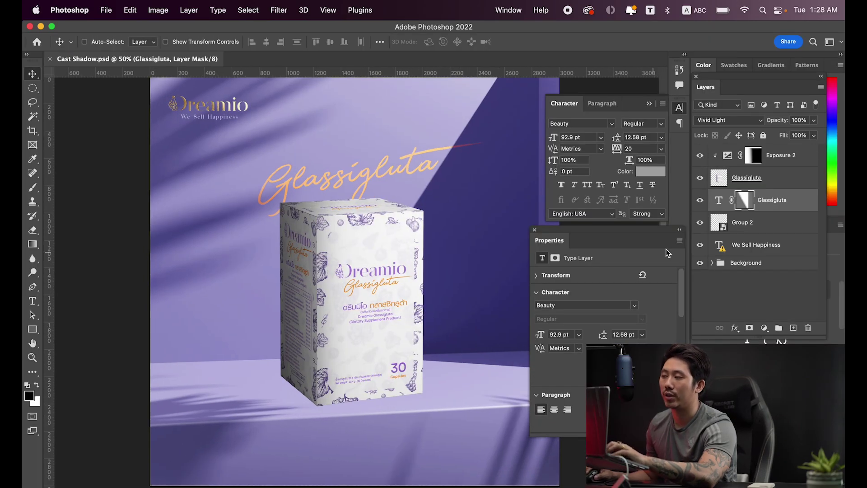
pyautogui.click(747, 178)
pyautogui.click(699, 177)
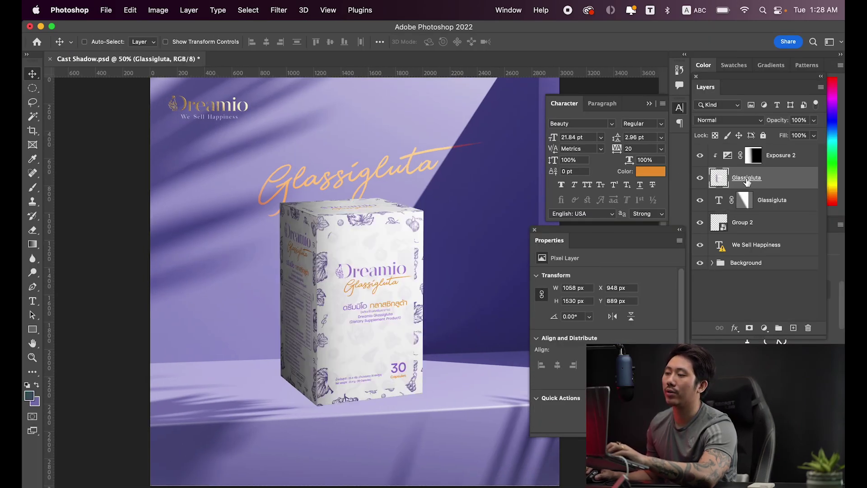
pyautogui.click(744, 200)
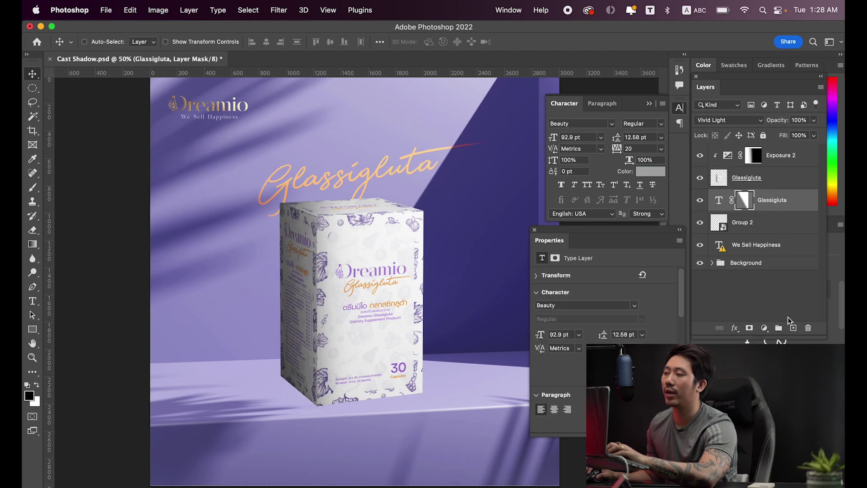
pyautogui.click(793, 328)
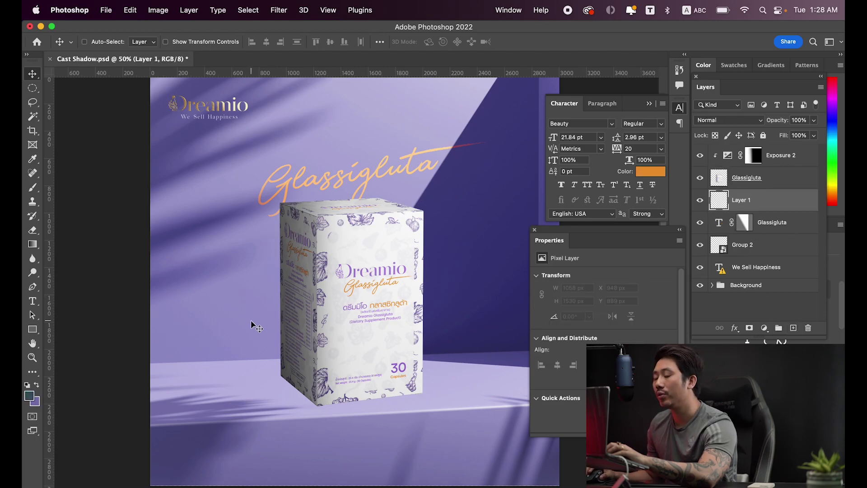
# - Set the Pen tool to draw paths instead of shapes, undoing a stray shape point
pyautogui.moveTo(251, 320); pyautogui.dragTo(304, 305)
pyautogui.press('p')
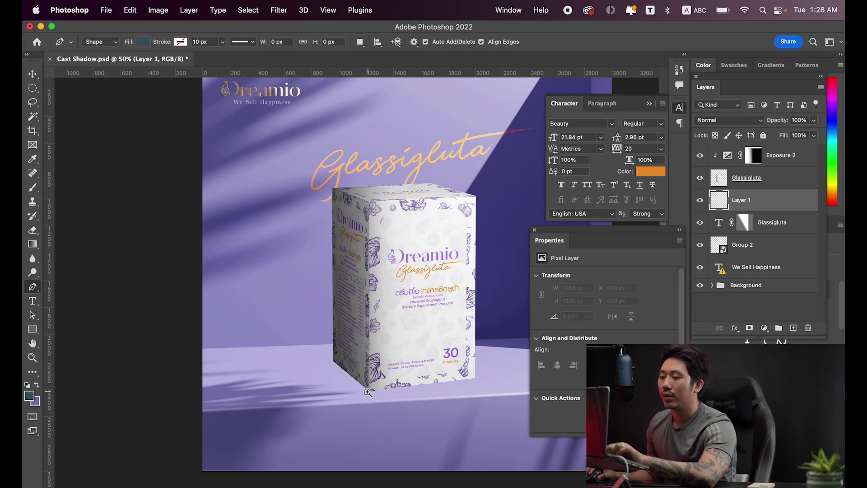
pyautogui.scroll(3, 371, 397)
pyautogui.scroll(2, 389, 403)
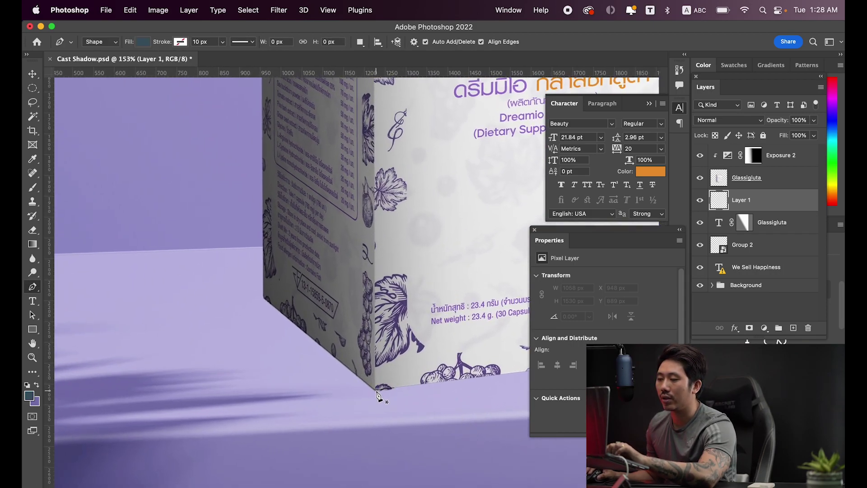
pyautogui.click(377, 396)
pyautogui.scroll(-3, 371, 390)
pyautogui.scroll(-3, 289, 384)
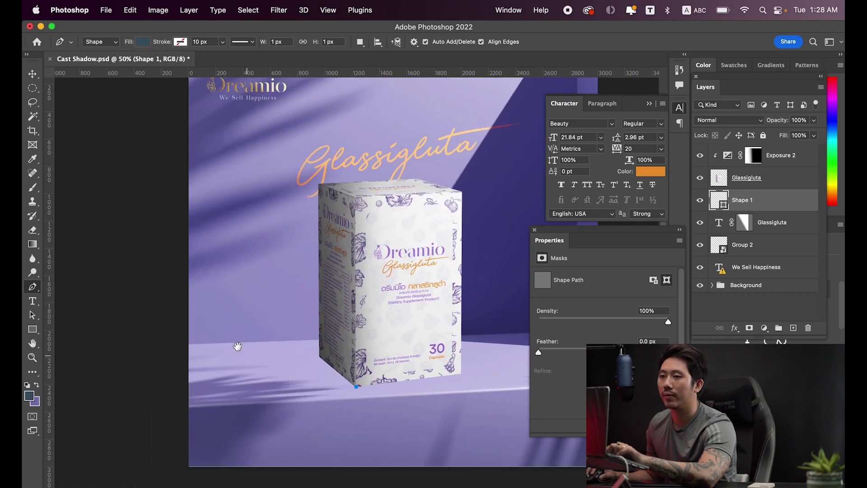
pyautogui.press('cmd+z')
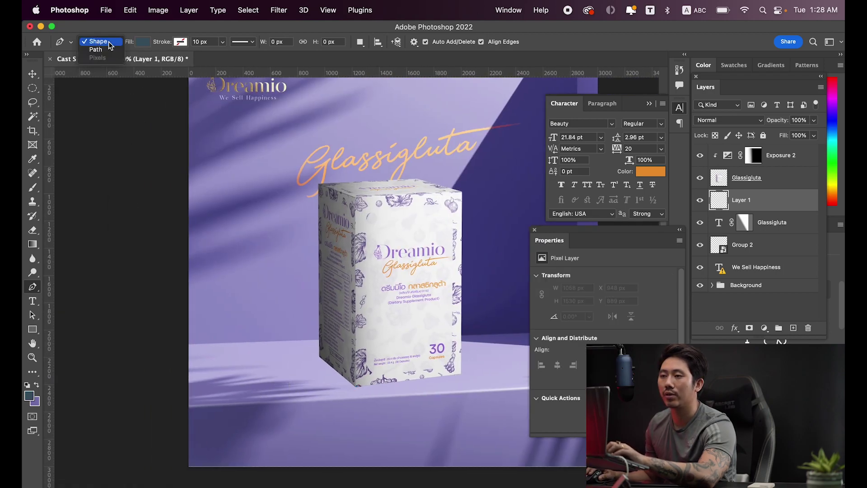
pyautogui.click(95, 49)
# - Place anchor points from the box corner to the left edge and back to the box base
pyautogui.scroll(3, 396, 407)
pyautogui.scroll(3, 401, 374)
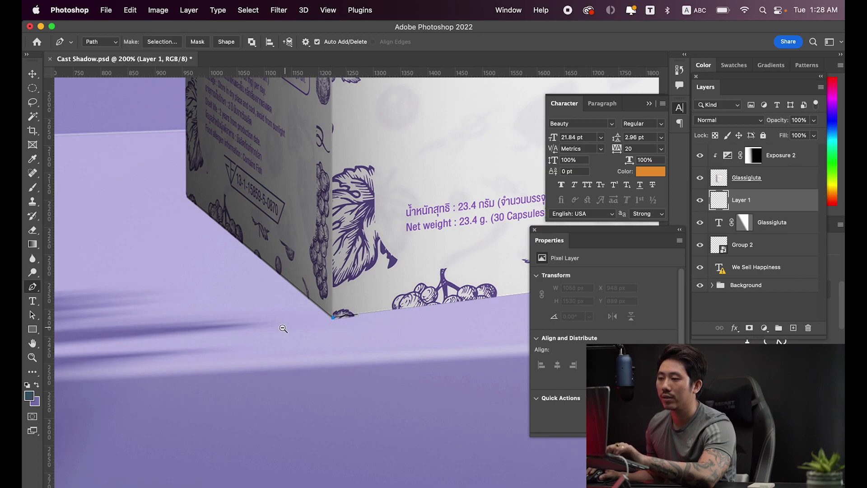
pyautogui.scroll(-4, 283, 328)
pyautogui.click(153, 327)
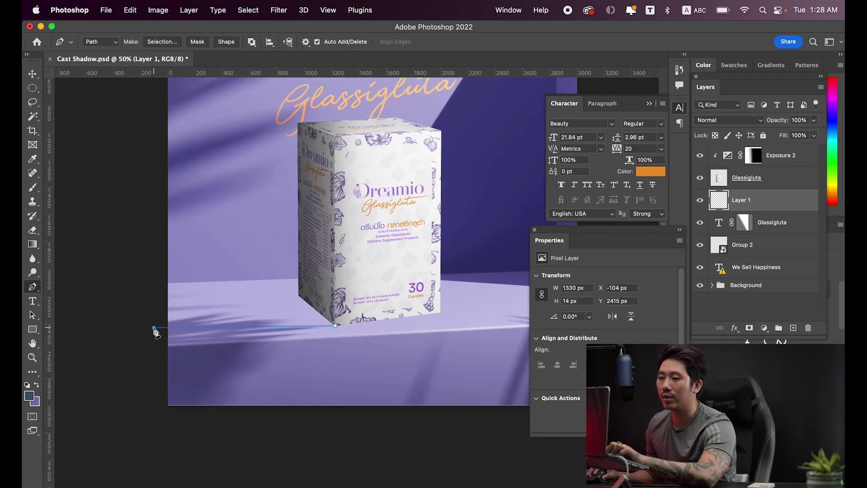
pyautogui.press('Tab')
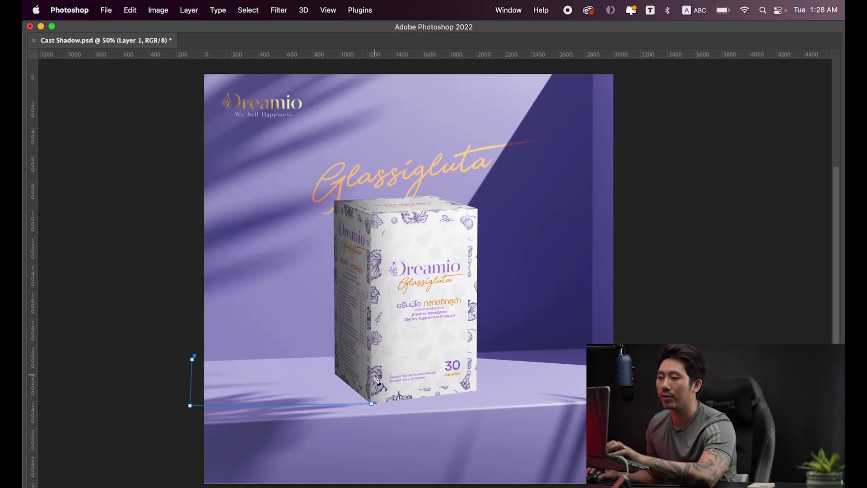
pyautogui.scroll(1, 342, 375)
pyautogui.scroll(1, 332, 375)
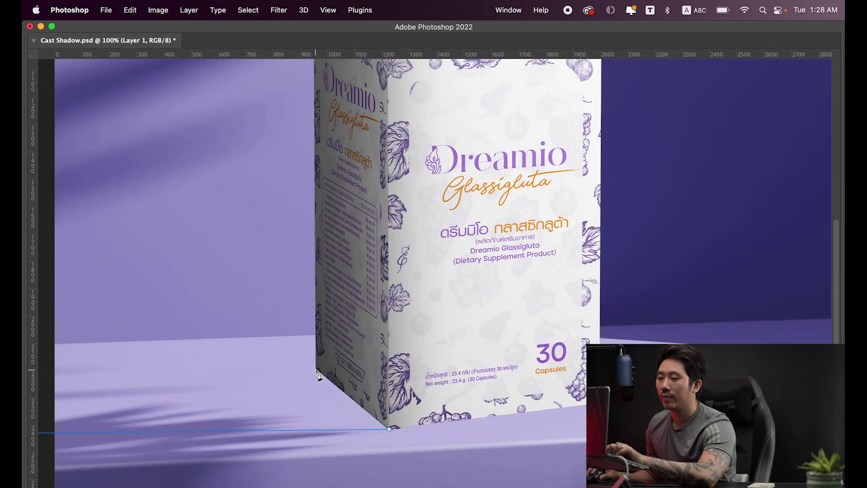
pyautogui.hscroll(-3, 271, 370)
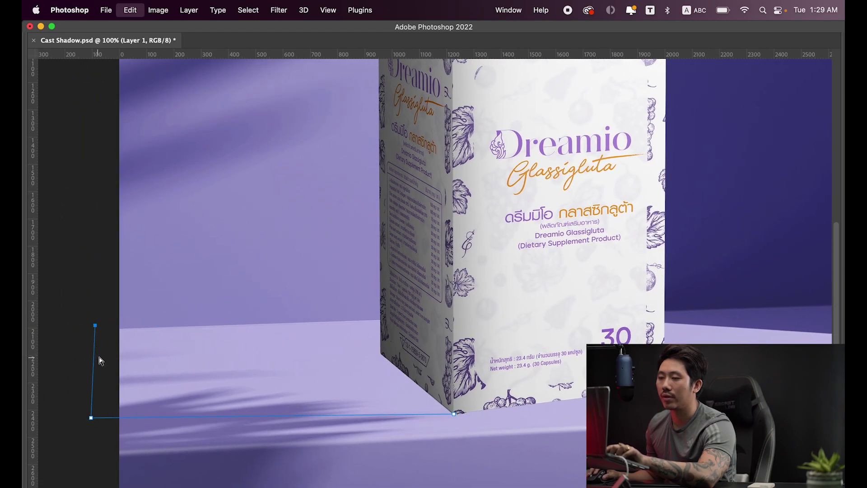
pyautogui.click(99, 354)
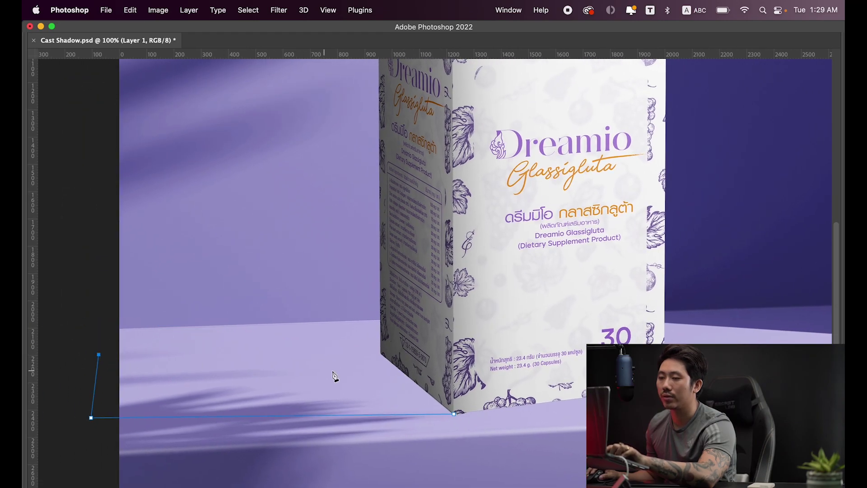
pyautogui.click(381, 353)
pyautogui.hscroll(1, 397, 360)
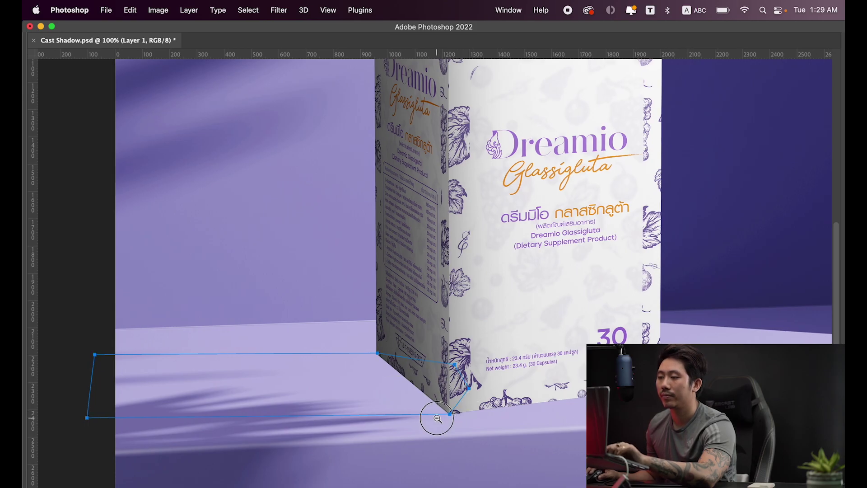
pyautogui.scroll(-3, 436, 416)
pyautogui.press('Tab')
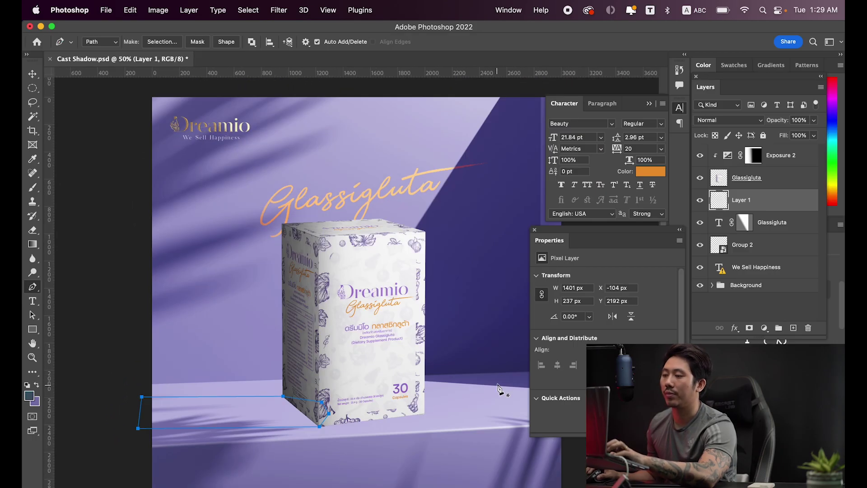
# - Turn the shadow path into a selection with a 1 pixel feather radius
pyautogui.rightClick(327, 347)
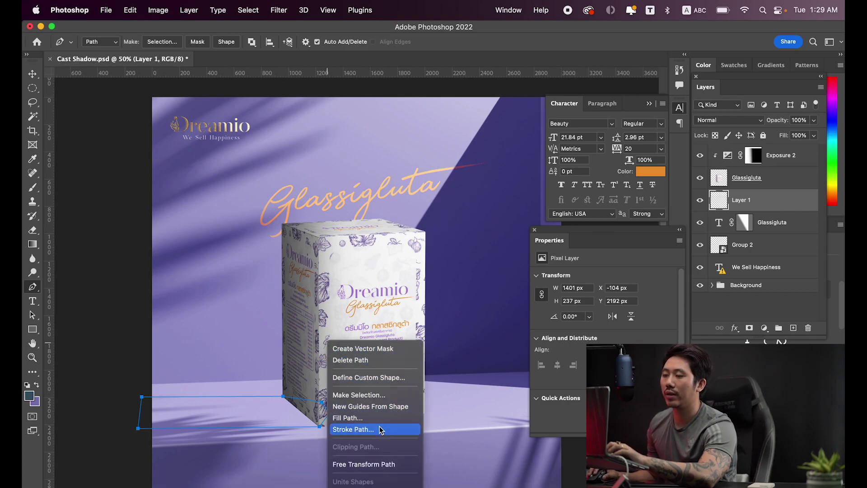
pyautogui.click(361, 394)
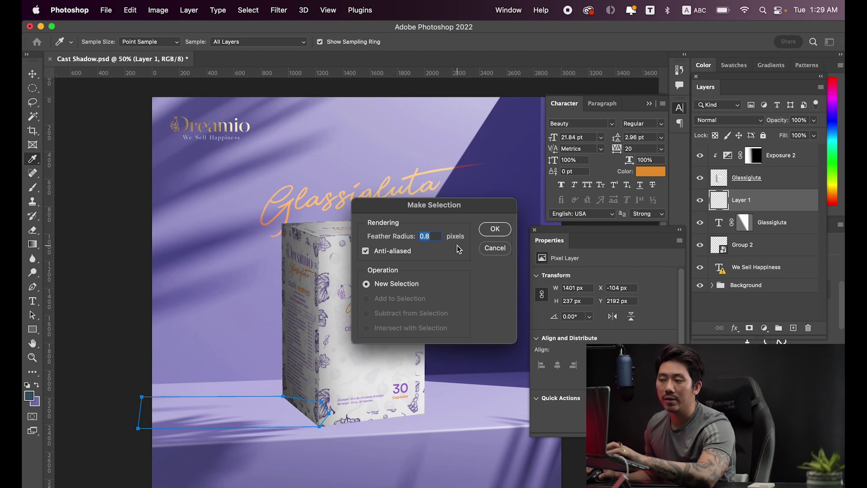
pyautogui.write('1')
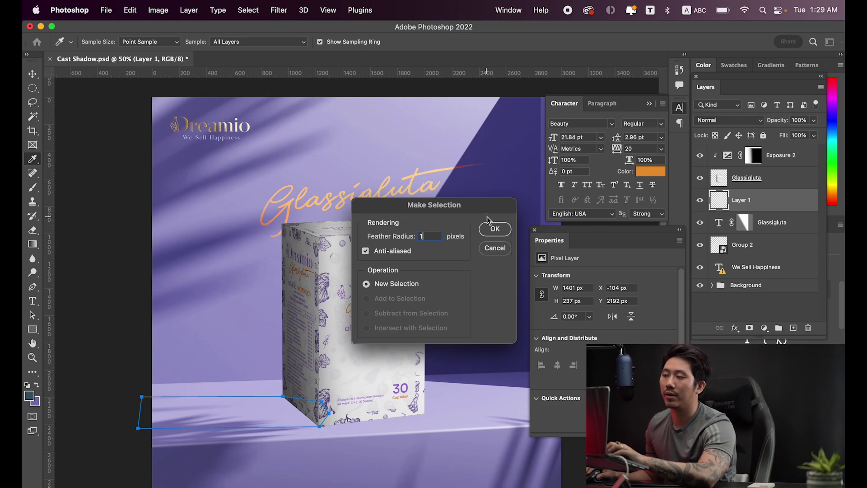
pyautogui.click(491, 208)
pyautogui.click(495, 230)
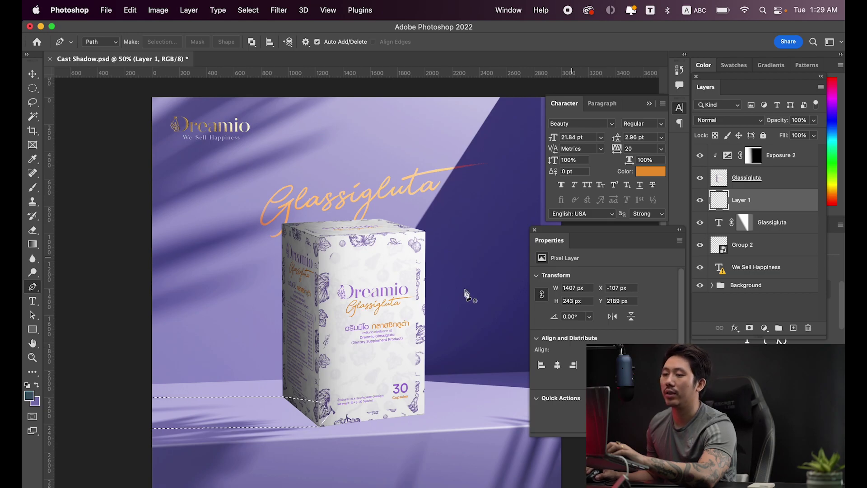
# - Sample the wall's purple #535191 as foreground and fill the selection with it
pyautogui.click(30, 395)
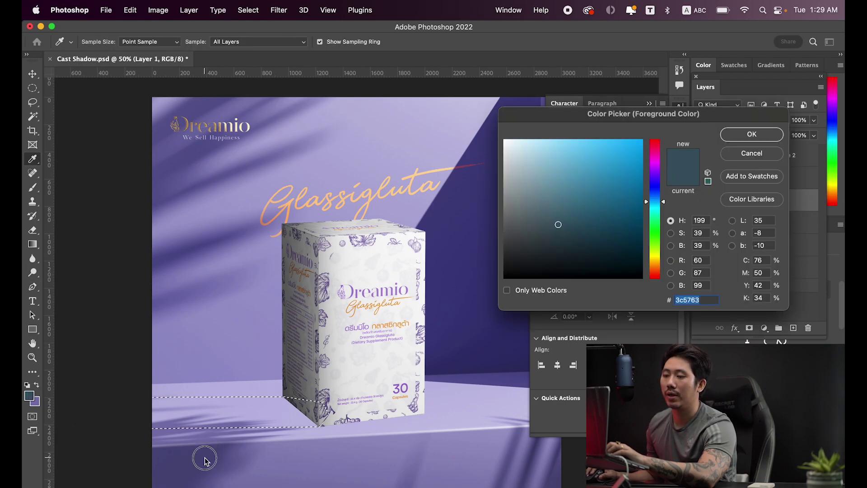
pyautogui.moveTo(204, 459); pyautogui.dragTo(188, 458)
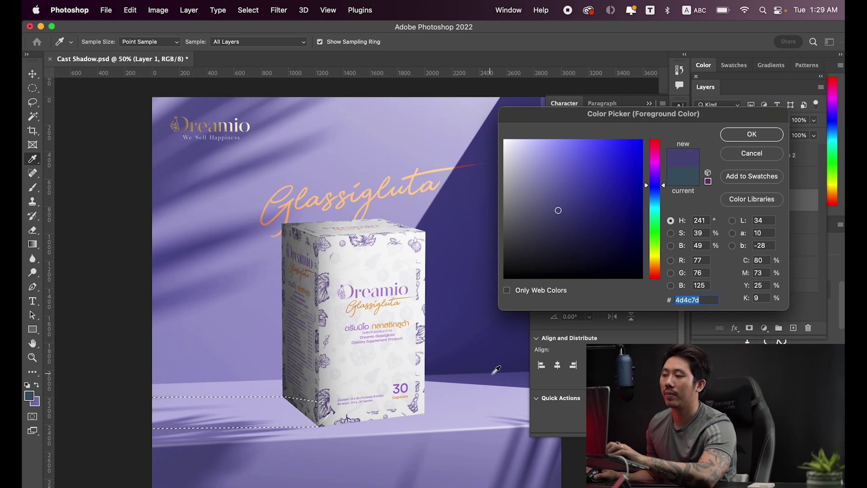
pyautogui.moveTo(493, 373); pyautogui.dragTo(502, 372)
pyautogui.click(519, 376)
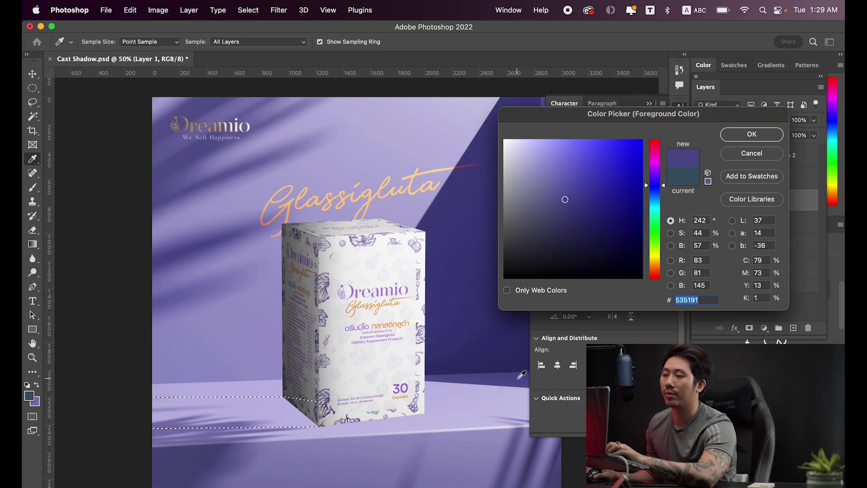
pyautogui.click(761, 136)
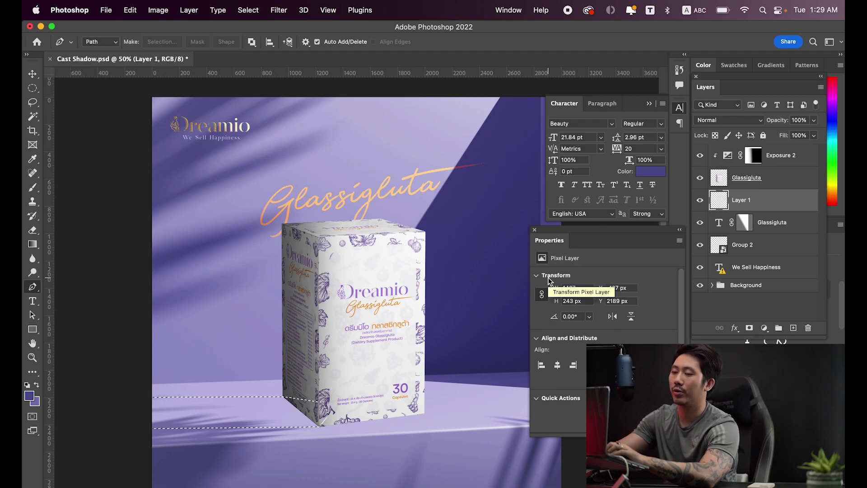
pyautogui.hotkey('alt', 'BackSpace')
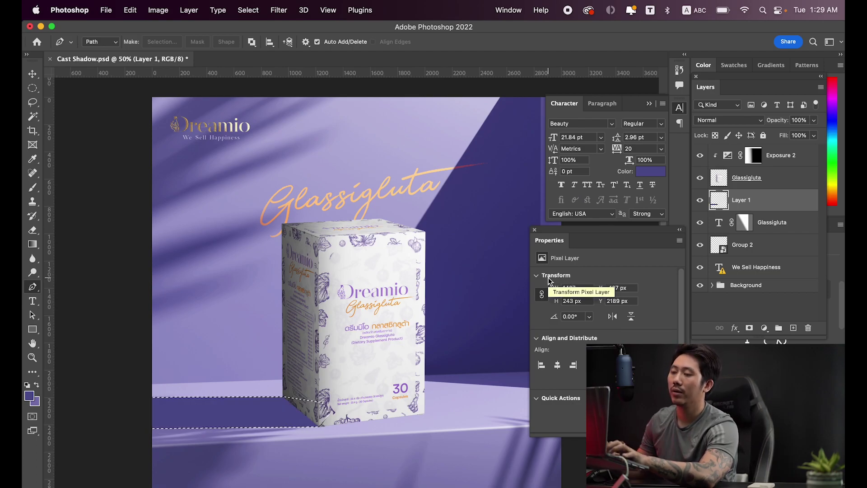
pyautogui.scroll(-2, 455, 332)
# - Switch to the Move tool and zoom in to inspect the filled shadow at the box base
pyautogui.press('v')
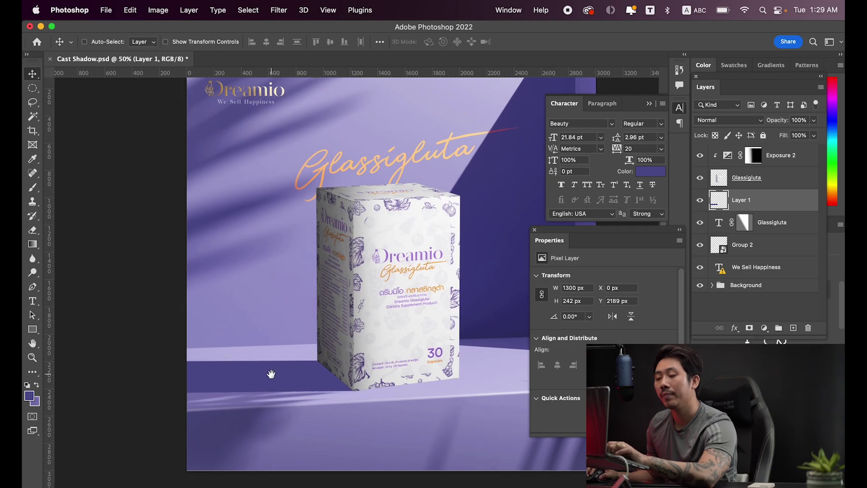
pyautogui.keyDown('super'); pyautogui.click(333, 360); pyautogui.keyUp('super')
pyautogui.keyDown('alt'); pyautogui.keyDown('super'); pyautogui.click(333, 360); pyautogui.keyUp('super'); pyautogui.keyUp('alt')
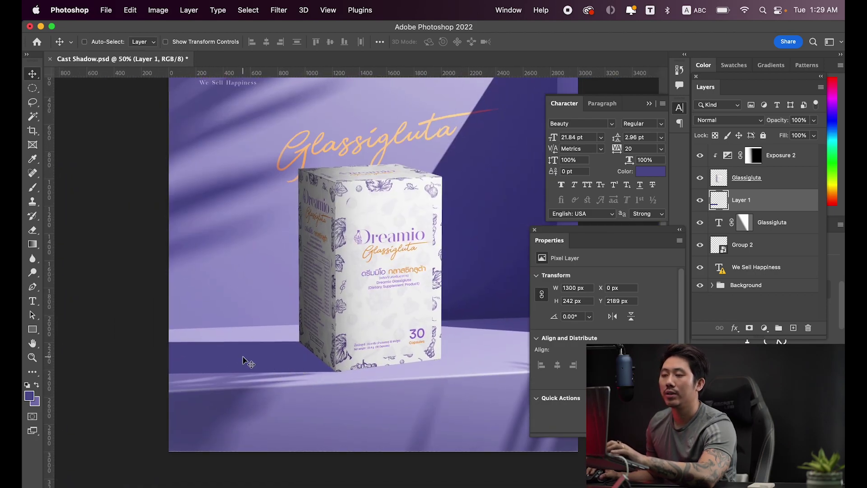
pyautogui.moveTo(362, 356); pyautogui.dragTo(351, 346)
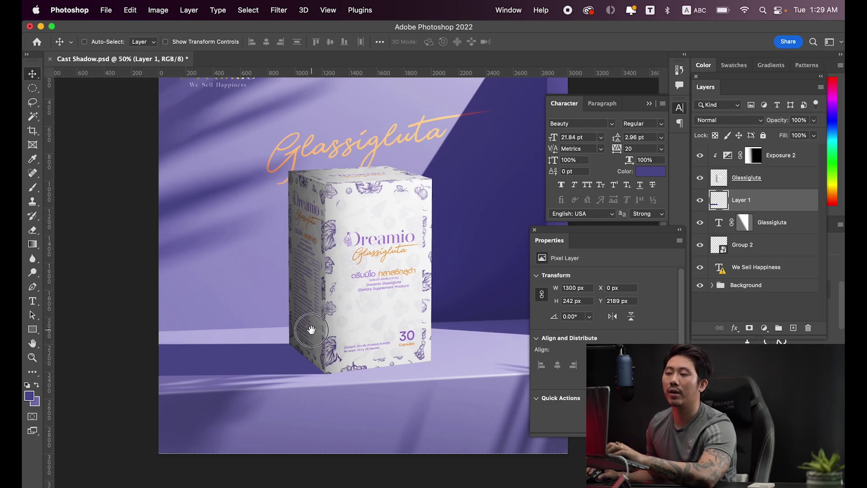
pyautogui.moveTo(320, 329); pyautogui.dragTo(341, 334)
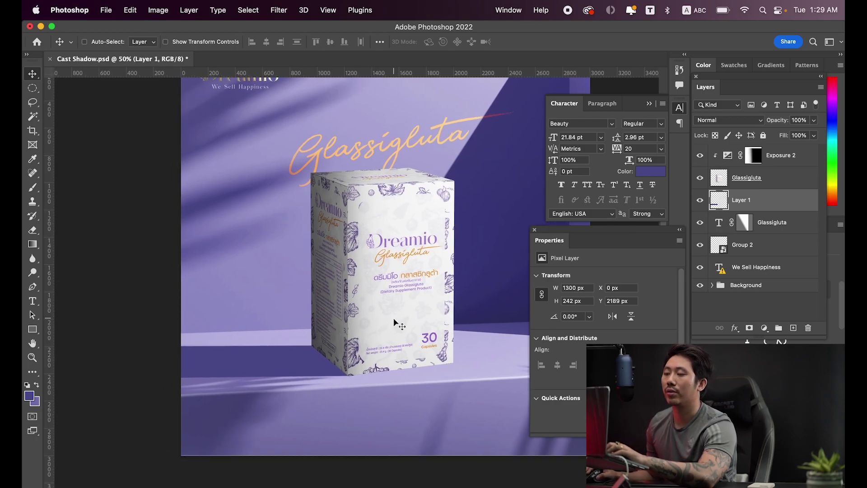
pyautogui.click(310, 359)
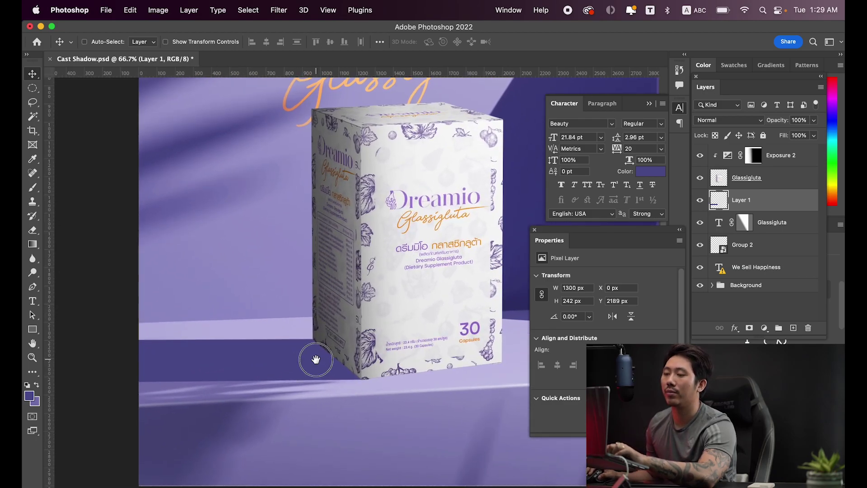
# - Rename Layer 1 to Shadow and convert it to a smart object
pyautogui.doubleClick(741, 200)
pyautogui.write('Shadow')
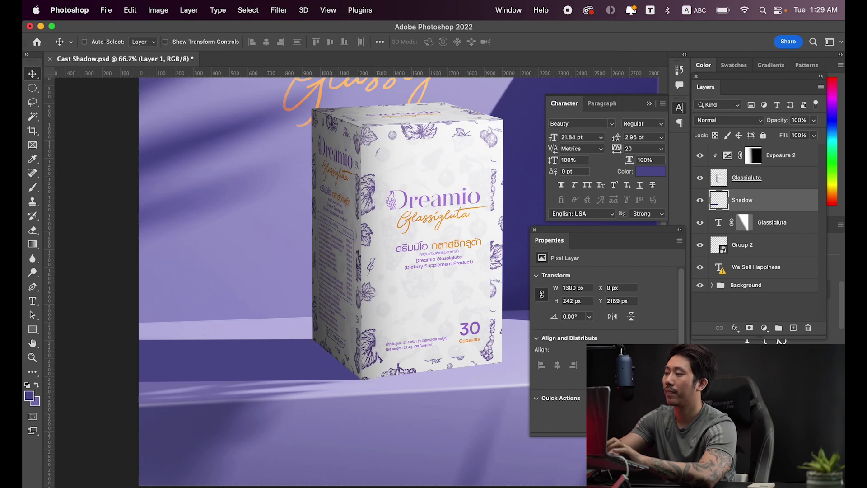
pyautogui.press('Return')
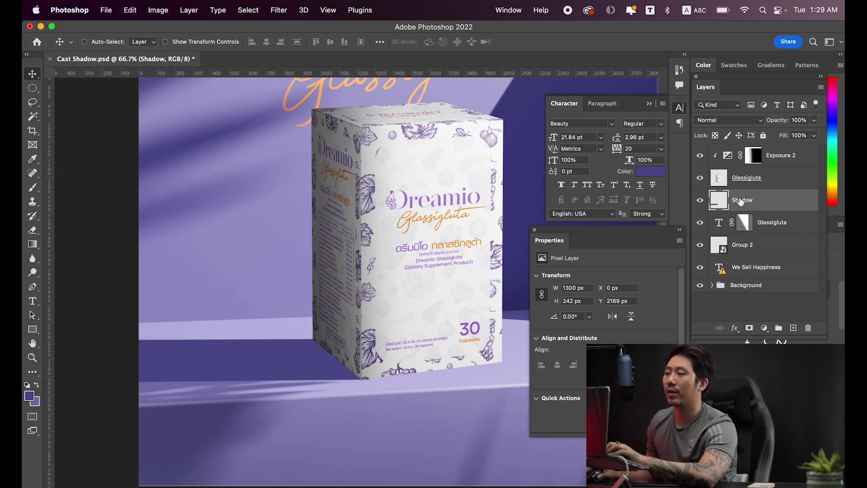
pyautogui.rightClick(752, 202)
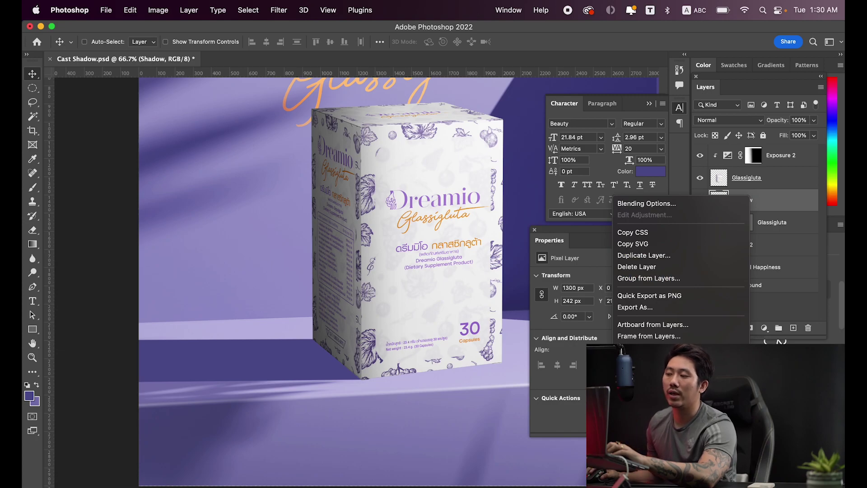
pyautogui.rightClick(759, 207)
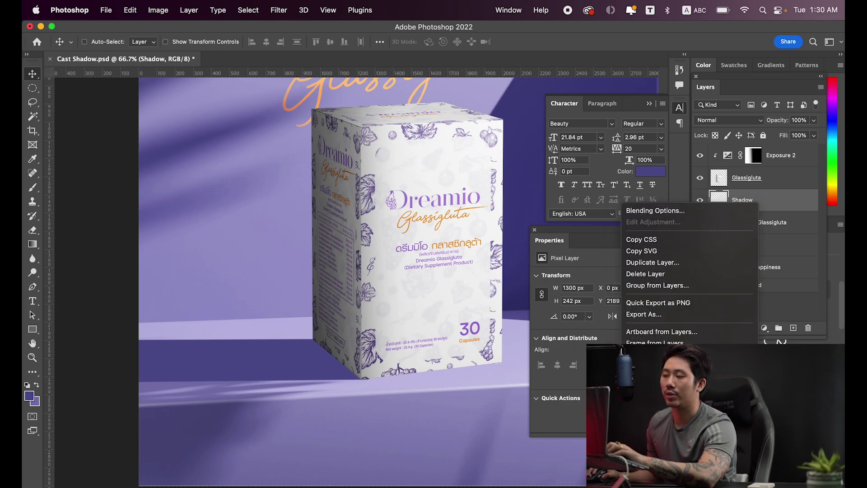
pyautogui.click(659, 366)
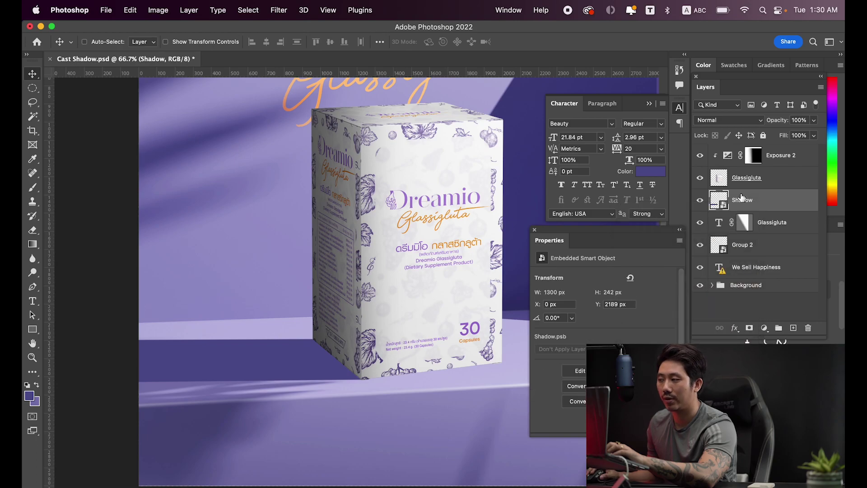
pyautogui.click(279, 10)
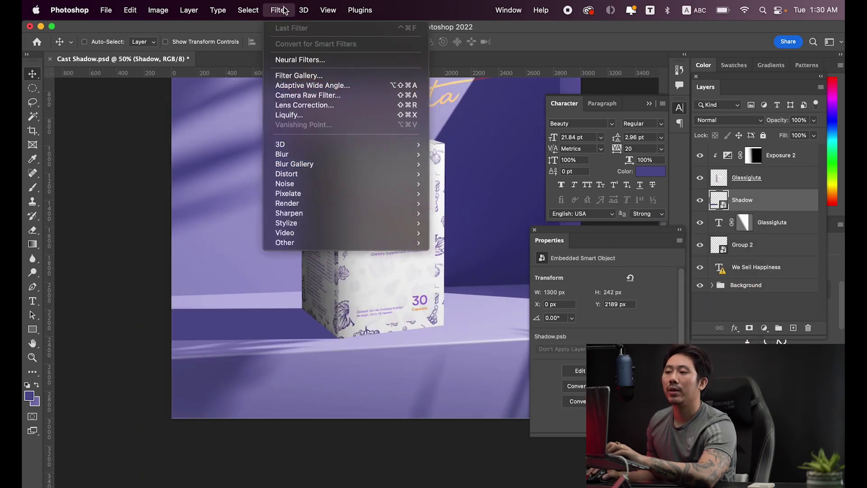
pyautogui.moveTo(294, 164)
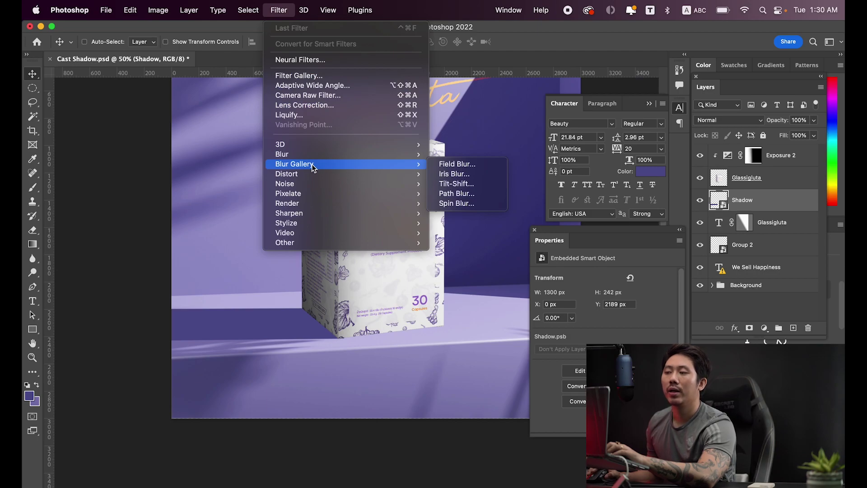
# - Apply a Tilt-Shift blur to Shadow, centred at the box base, band angled along the shadow
pyautogui.click(457, 184)
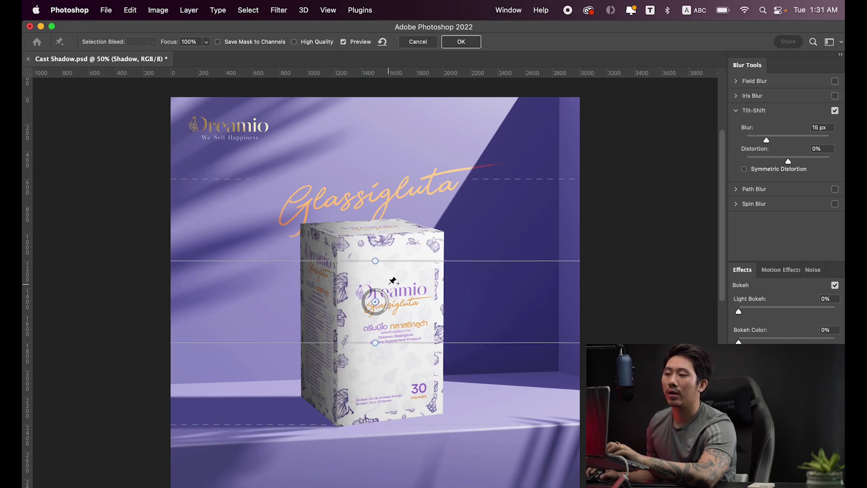
pyautogui.moveTo(375, 302)
pyautogui.mouseDown()
pyautogui.moveTo(382, 380)
pyautogui.moveTo(423, 302)
pyautogui.mouseUp()
pyautogui.moveTo(362, 320); pyautogui.dragTo(363, 311)
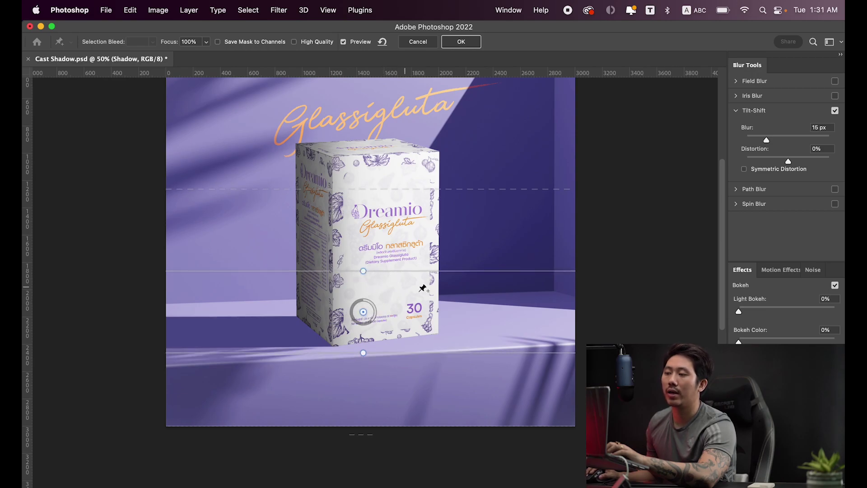
pyautogui.moveTo(364, 271)
pyautogui.mouseDown()
pyautogui.moveTo(329, 292)
pyautogui.moveTo(325, 326)
pyautogui.moveTo(363, 318)
pyautogui.moveTo(354, 322)
pyautogui.mouseUp()
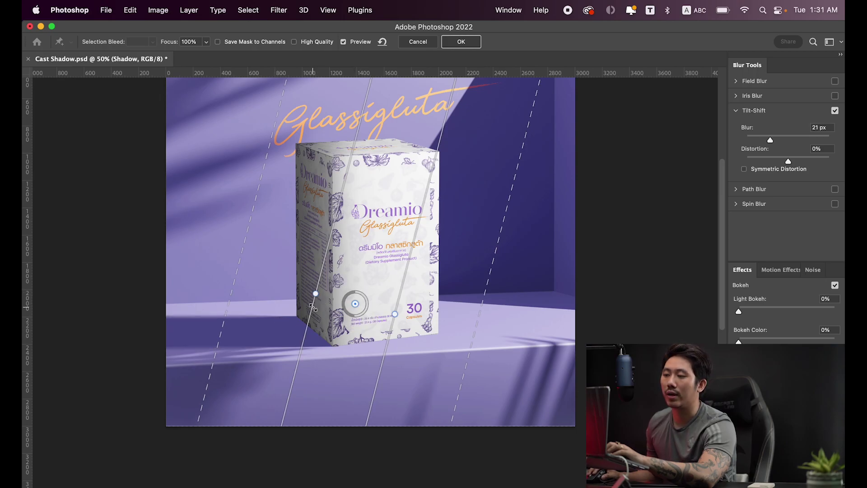
# - Narrow the left transition, raise blur to 39 px, and shift the centre left and up
pyautogui.moveTo(312, 306); pyautogui.dragTo(324, 298)
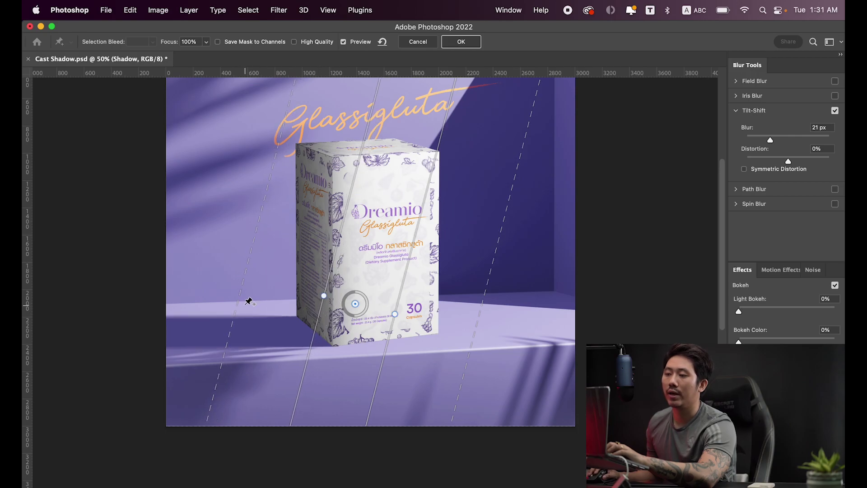
pyautogui.moveTo(239, 287)
pyautogui.mouseDown()
pyautogui.moveTo(266, 290)
pyautogui.moveTo(257, 290)
pyautogui.mouseUp()
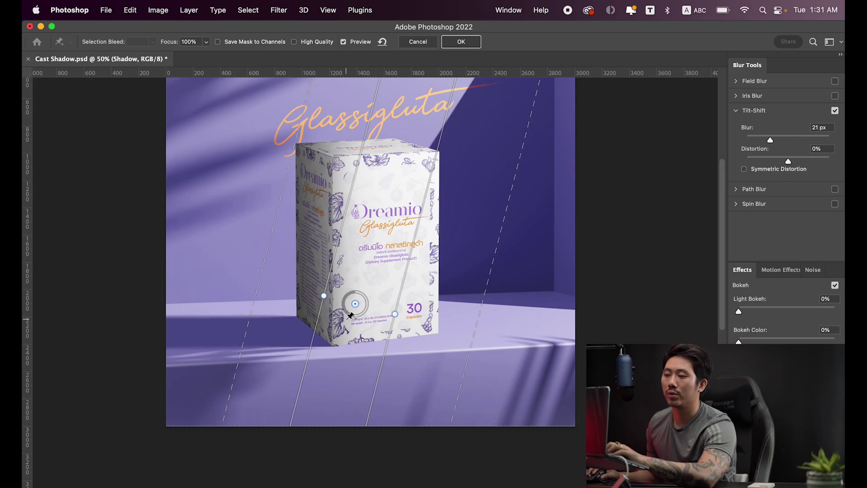
pyautogui.moveTo(356, 319); pyautogui.dragTo(346, 314)
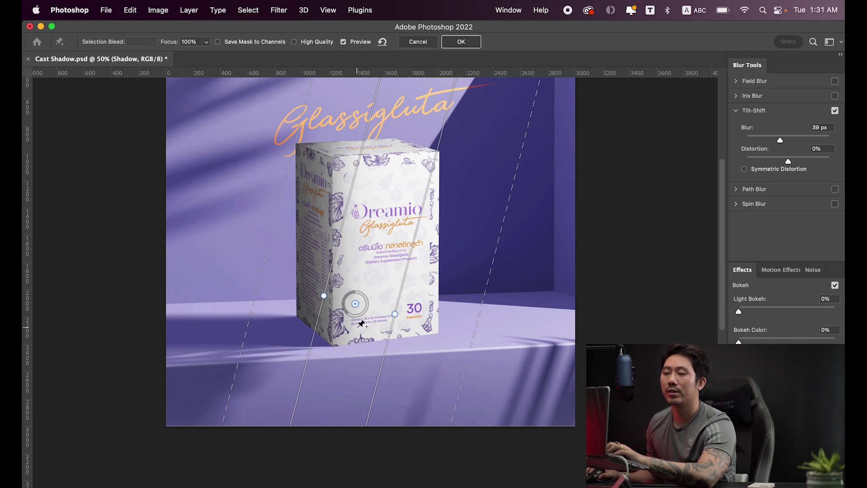
pyautogui.moveTo(363, 332); pyautogui.dragTo(333, 331)
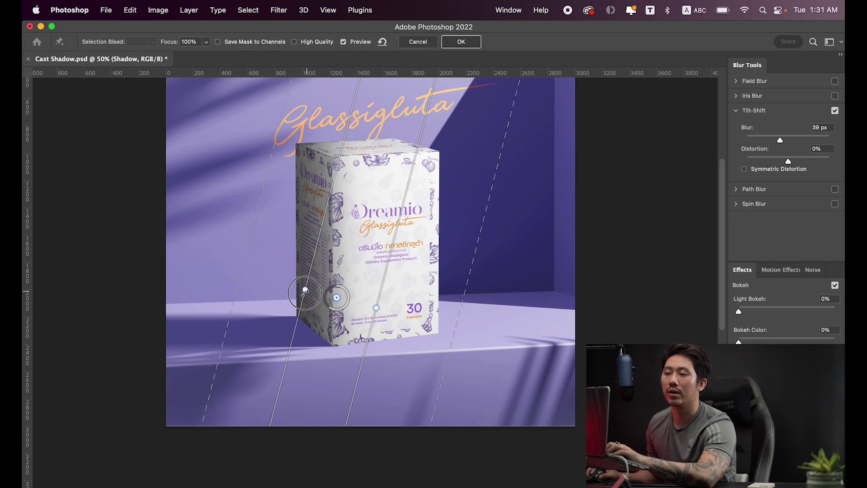
# - Rotate the tilt-shift band to match the shadow angle and commit the blur
pyautogui.moveTo(306, 290)
pyautogui.mouseDown()
pyautogui.moveTo(304, 298)
pyautogui.moveTo(308, 286)
pyautogui.mouseUp()
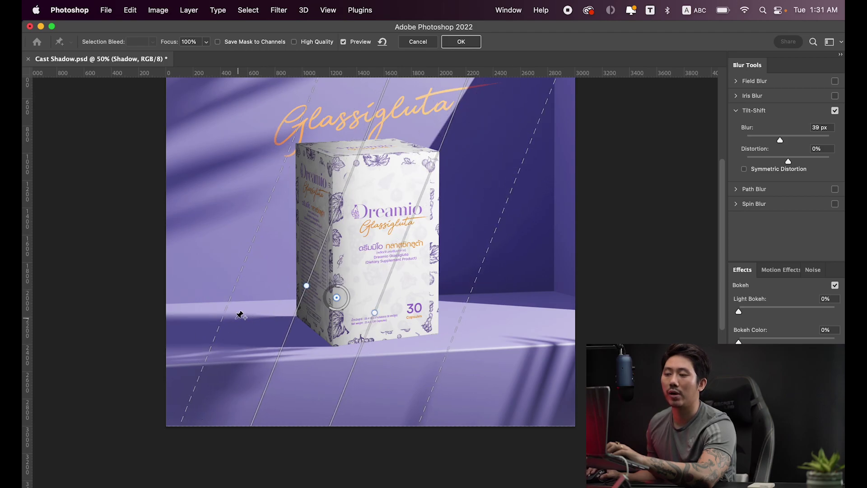
pyautogui.moveTo(306, 286); pyautogui.dragTo(309, 288)
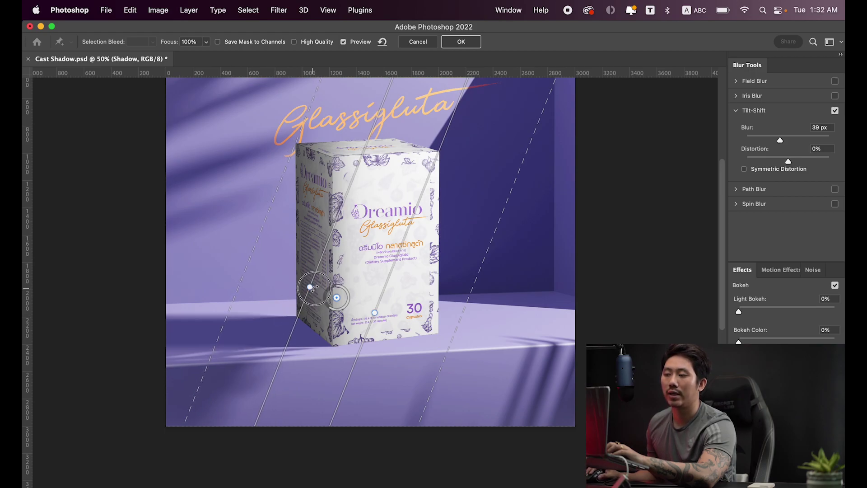
pyautogui.moveTo(310, 288); pyautogui.dragTo(314, 289)
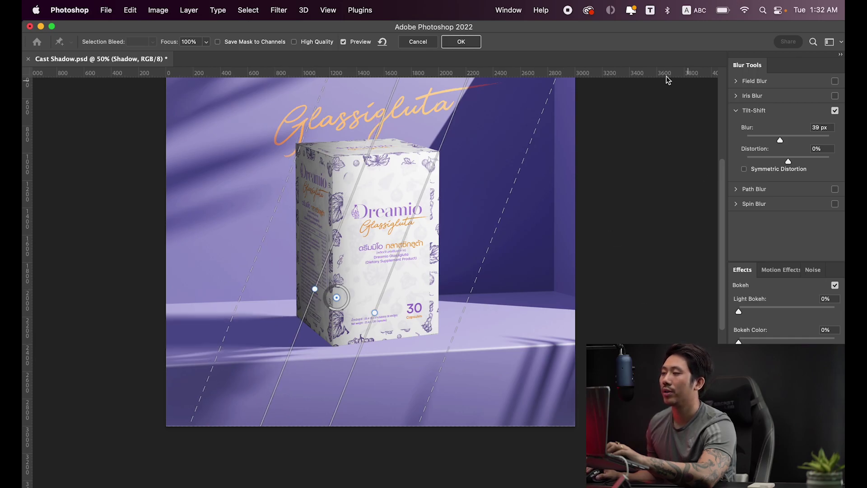
pyautogui.click(462, 44)
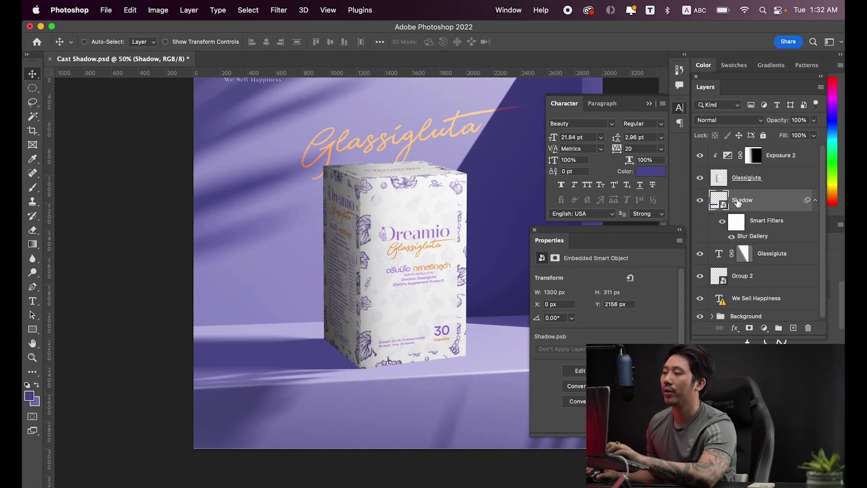
# - Set the Shadow layer's blend mode to Multiply and inspect it at the box base
pyautogui.click(725, 121)
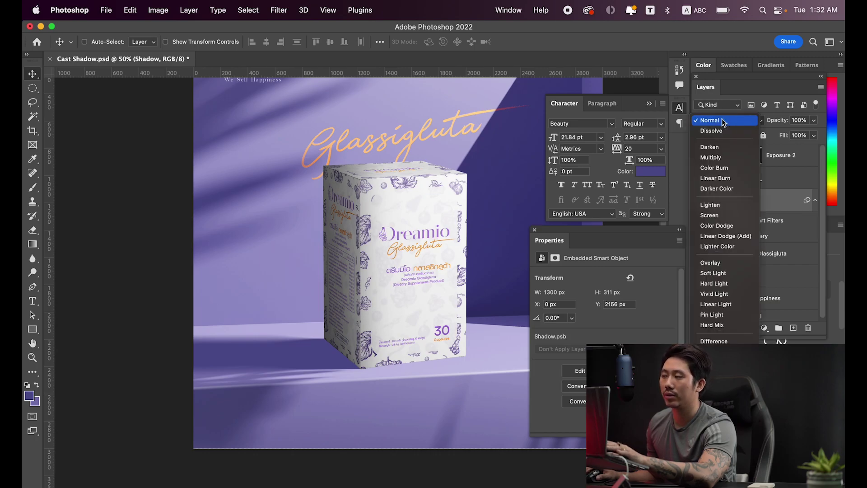
pyautogui.click(719, 158)
pyautogui.scroll(-3, 306, 357)
pyautogui.press('super+1')
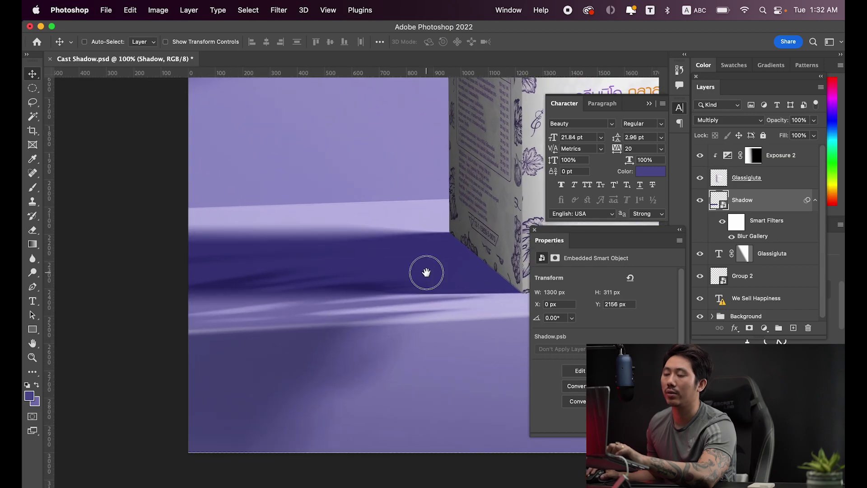
pyautogui.moveTo(426, 272); pyautogui.dragTo(336, 263)
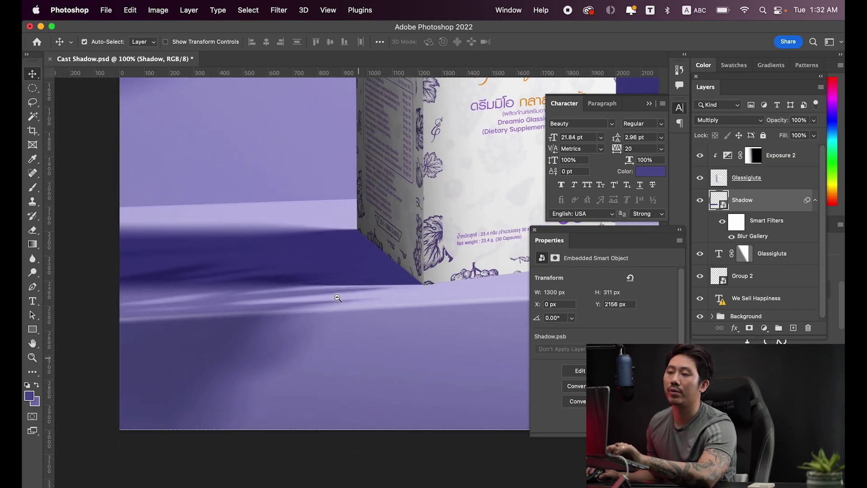
pyautogui.press('super+minus')
pyautogui.moveTo(242, 302); pyautogui.dragTo(279, 310)
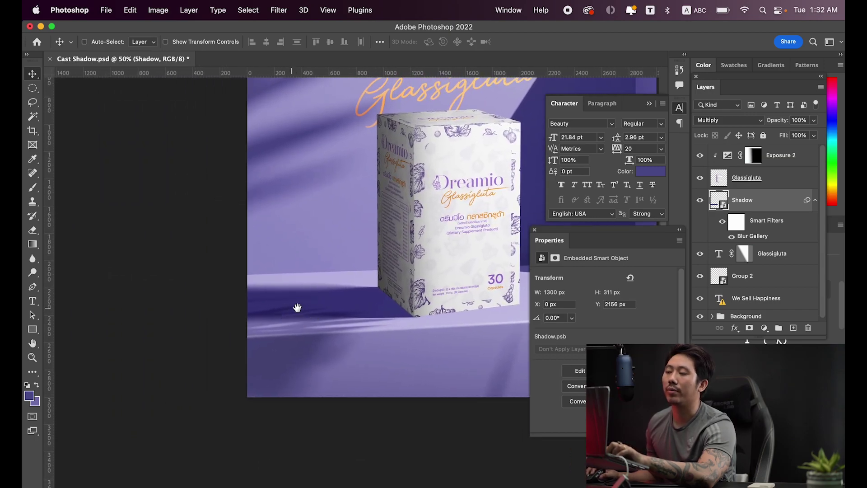
pyautogui.hscroll(1, 235, 311)
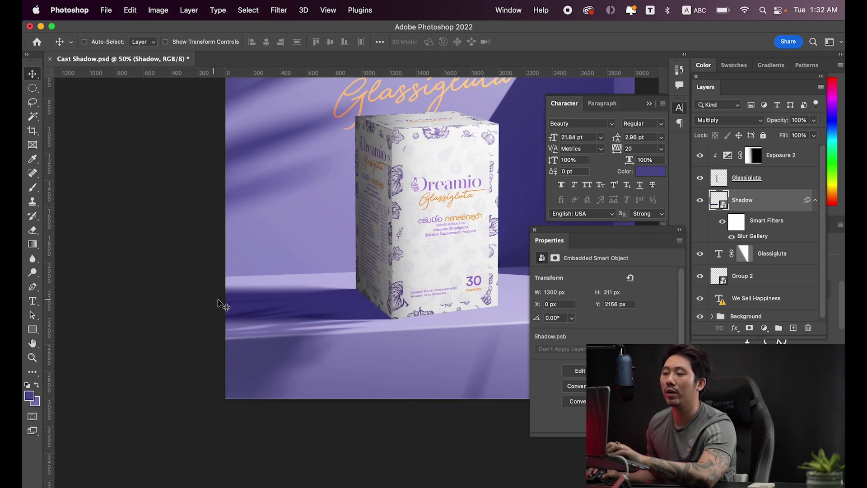
pyautogui.moveTo(412, 297); pyautogui.dragTo(399, 317)
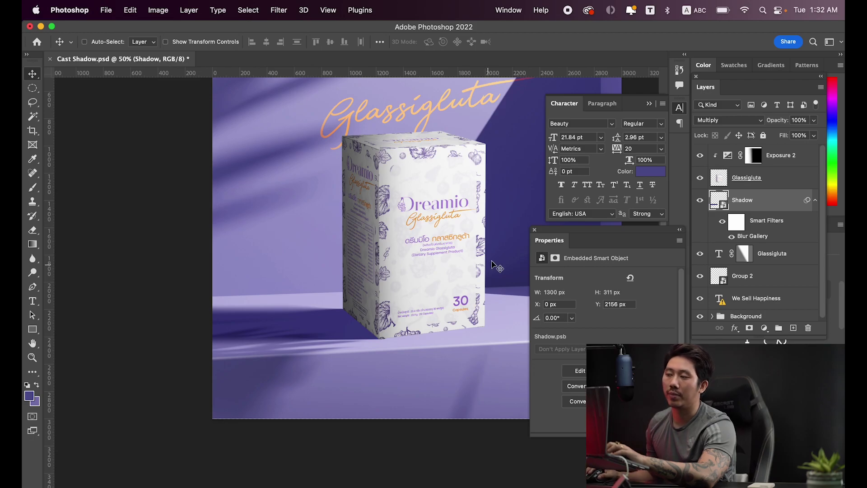
# - Close the floating Properties panel and collapse the Character and Paragraph panel
pyautogui.click(535, 231)
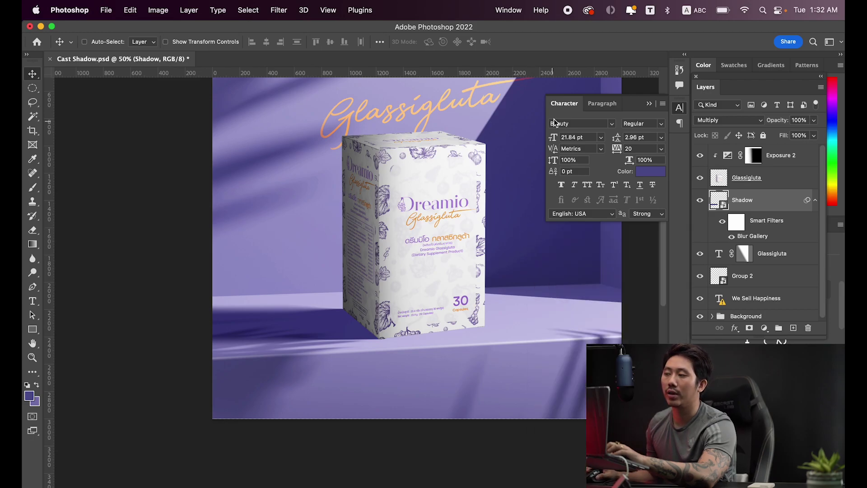
pyautogui.click(650, 104)
pyautogui.scroll(1, 484, 232)
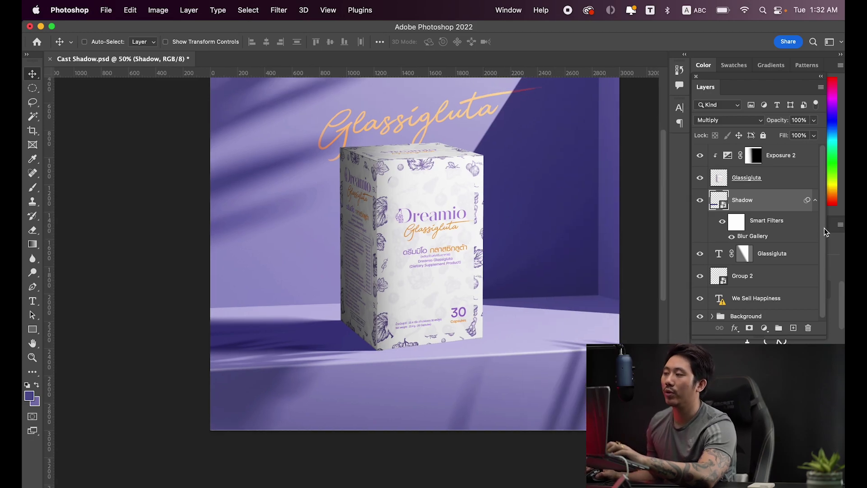
# - Add a layer mask to Shadow and choose the black-to-transparent Basics gradient
pyautogui.click(749, 329)
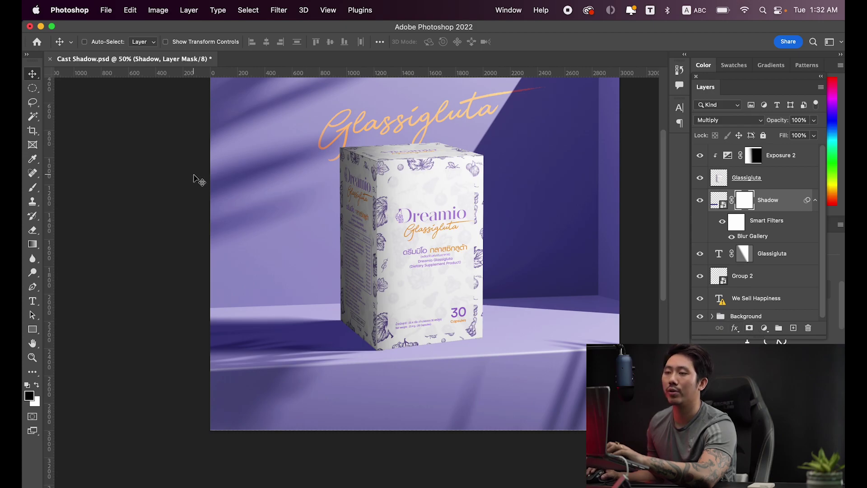
pyautogui.press('g')
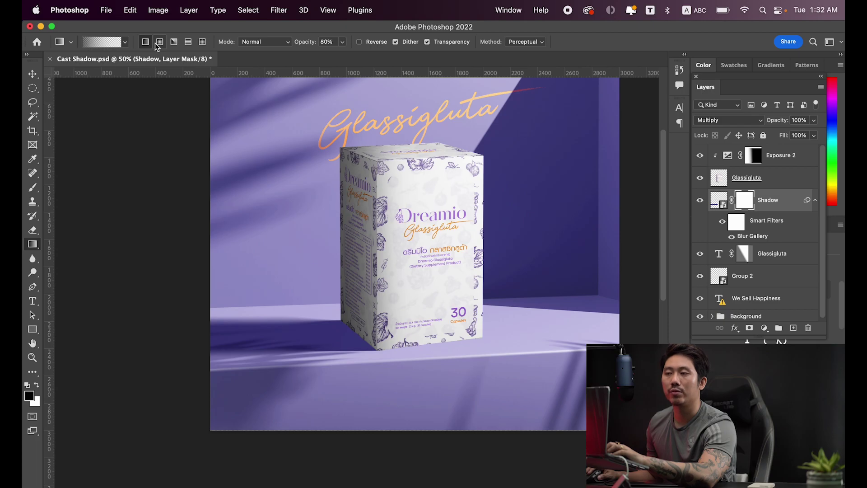
pyautogui.click(126, 43)
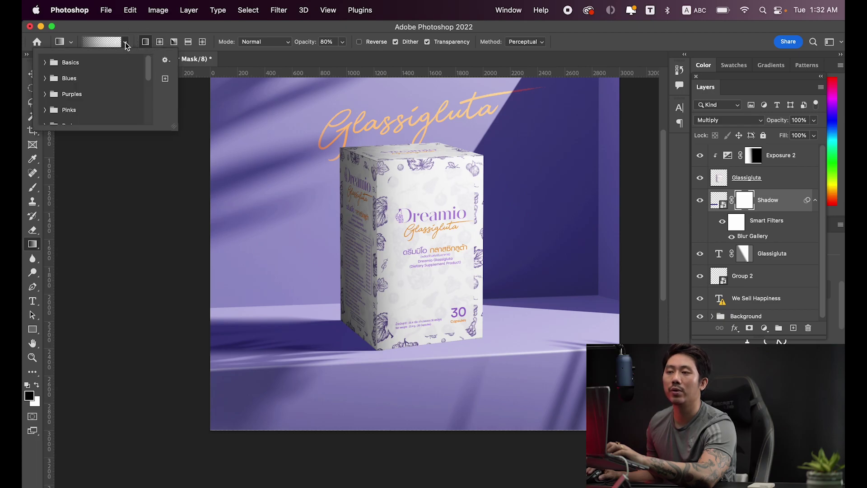
pyautogui.click(125, 42)
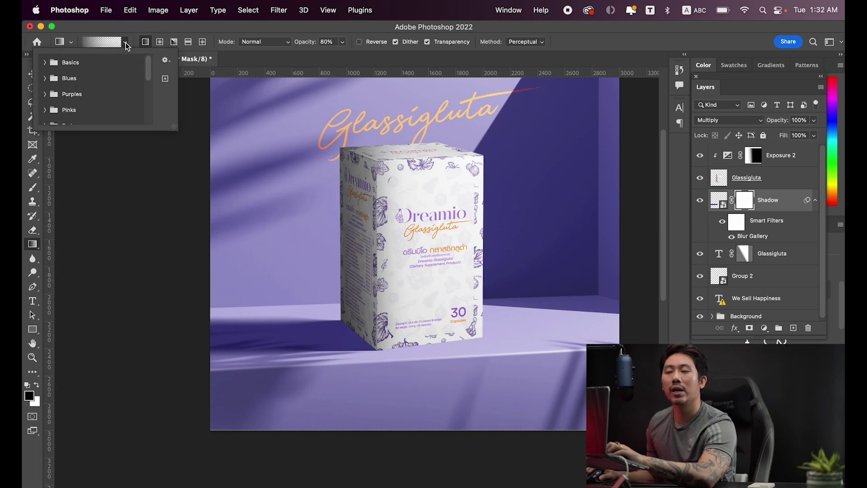
pyautogui.click(45, 62)
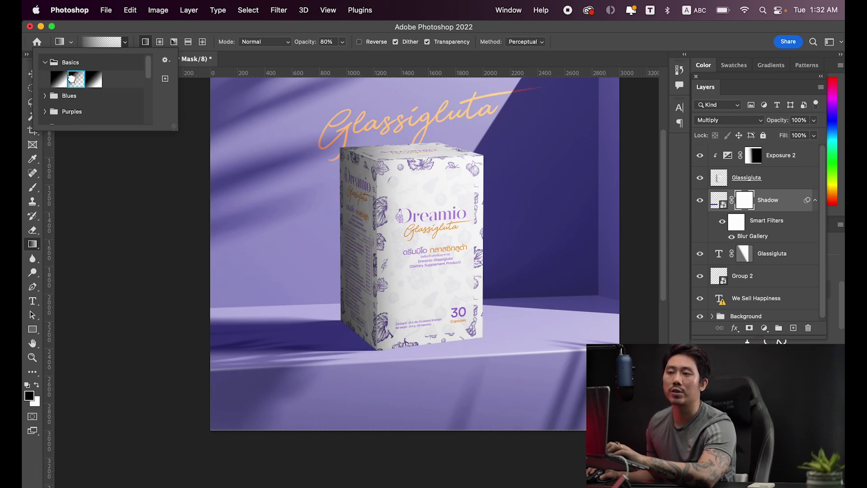
pyautogui.click(115, 180)
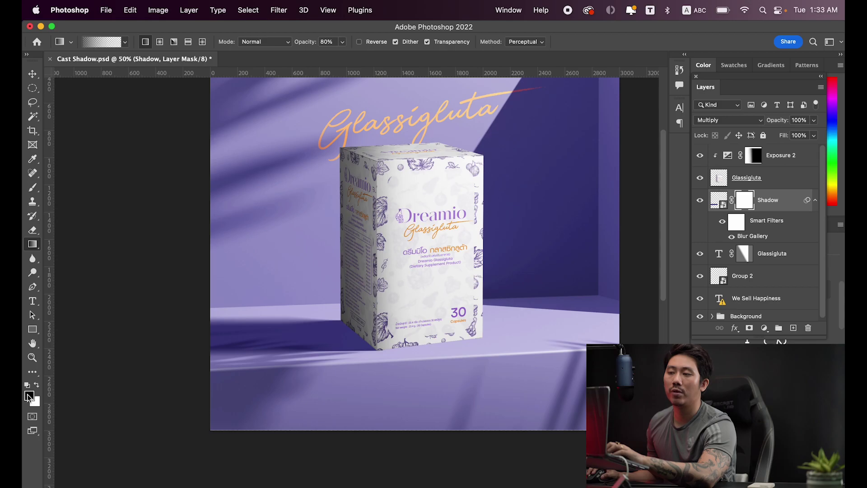
# - Fade the cast shadow left of the box with a 66% opacity gradient on the mask
pyautogui.click(343, 43)
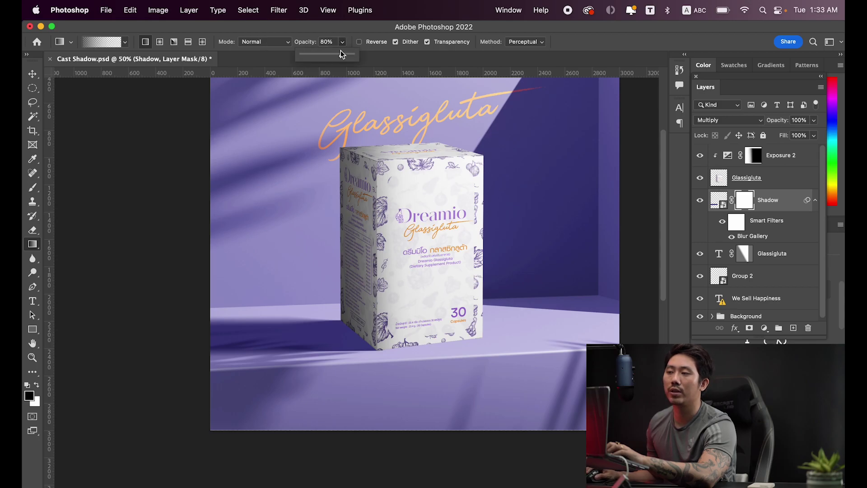
pyautogui.moveTo(341, 53); pyautogui.dragTo(336, 54)
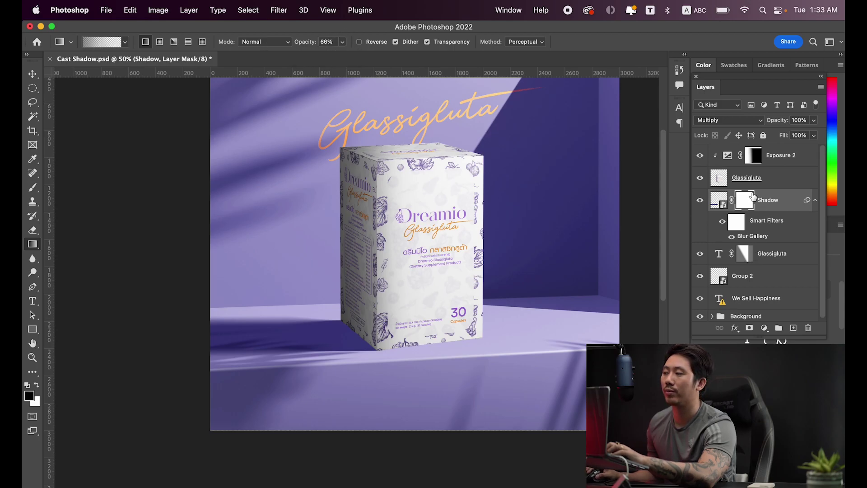
pyautogui.moveTo(194, 333); pyautogui.dragTo(444, 330)
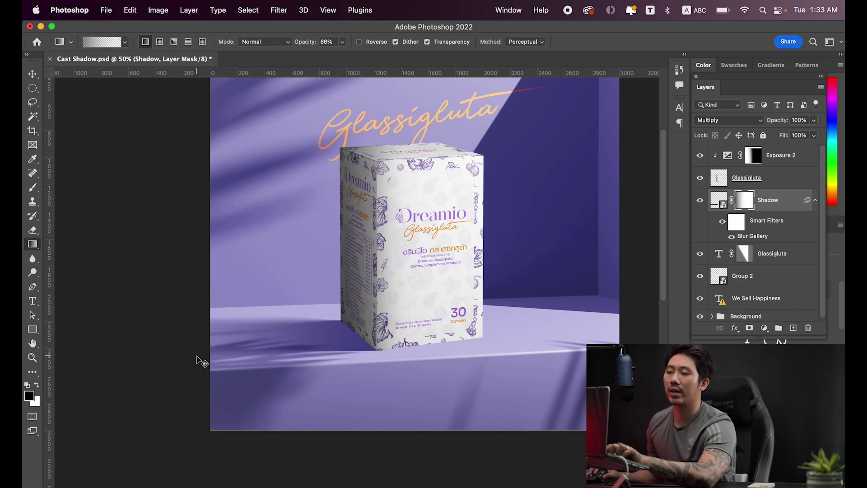
pyautogui.moveTo(179, 330); pyautogui.dragTo(502, 342)
pyautogui.moveTo(261, 367); pyautogui.dragTo(293, 366)
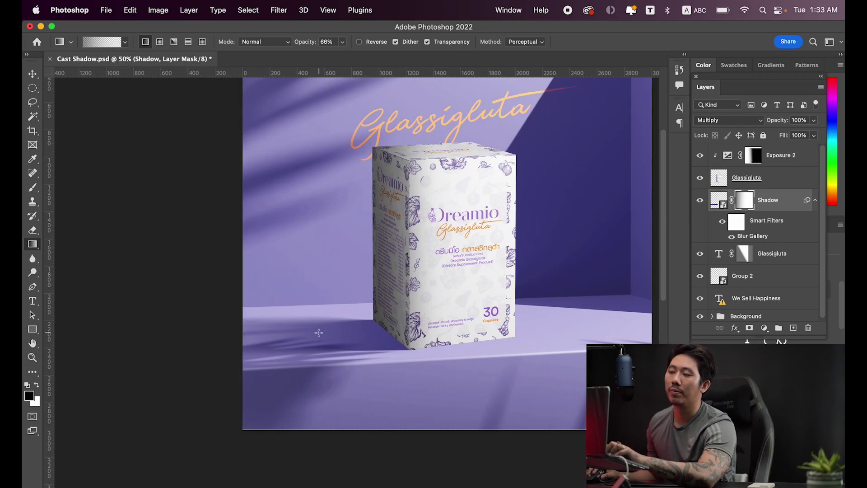
pyautogui.moveTo(479, 357); pyautogui.dragTo(461, 369)
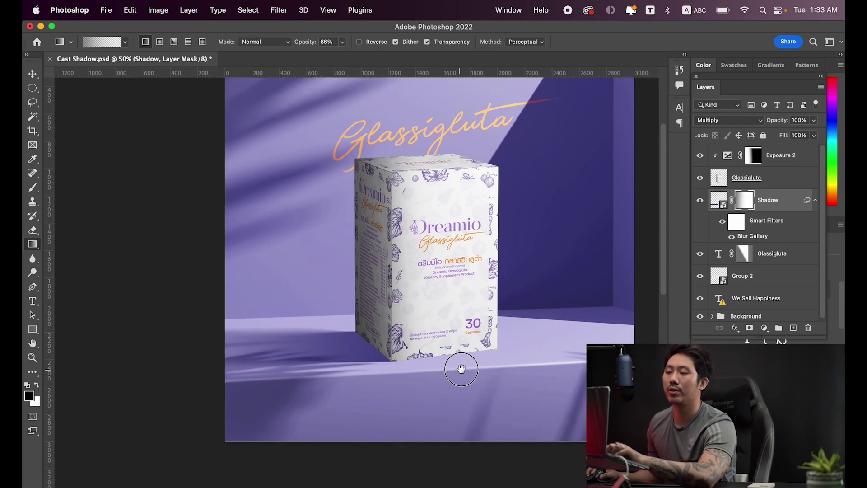
pyautogui.keyDown('super'); pyautogui.click(341, 359); pyautogui.keyUp('super')
pyautogui.keyDown('super'); pyautogui.click(376, 352); pyautogui.keyUp('super')
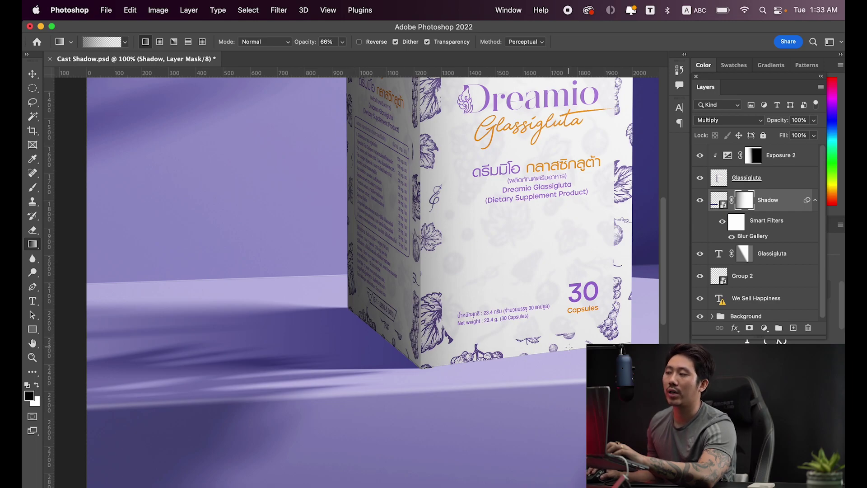
# - Add a new empty layer above Glassigluta and set up a 60 px brush
pyautogui.click(773, 255)
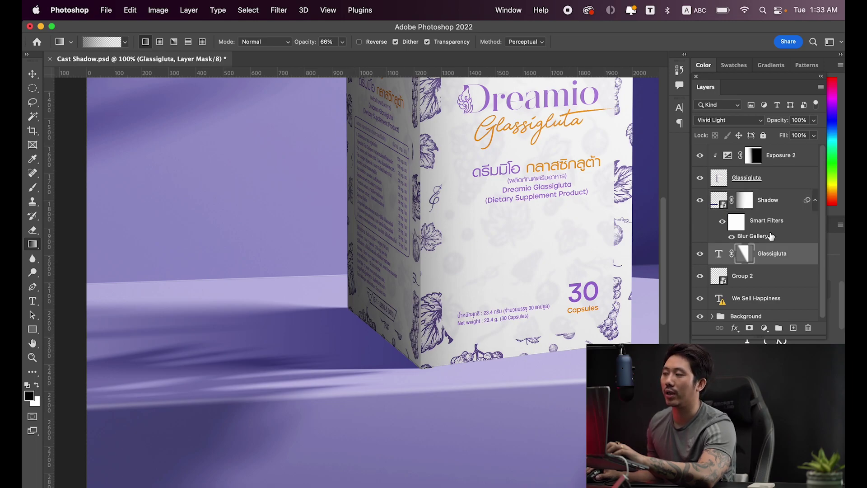
pyautogui.click(769, 208)
pyautogui.click(776, 261)
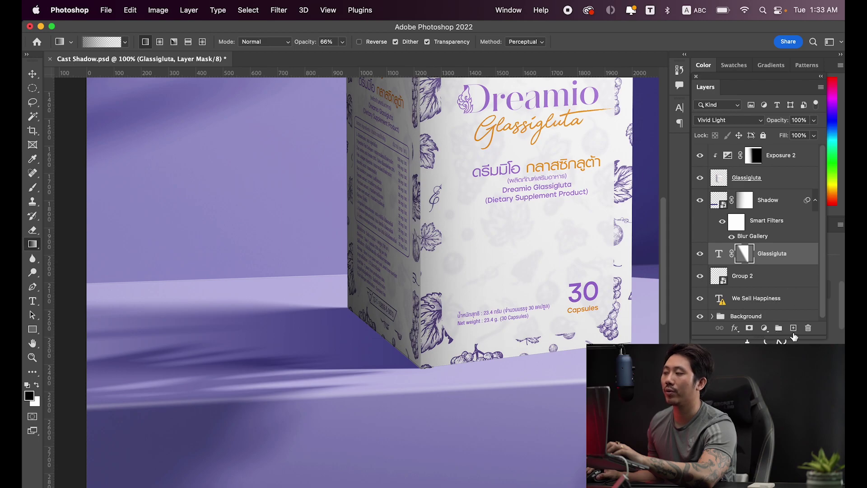
pyautogui.click(793, 329)
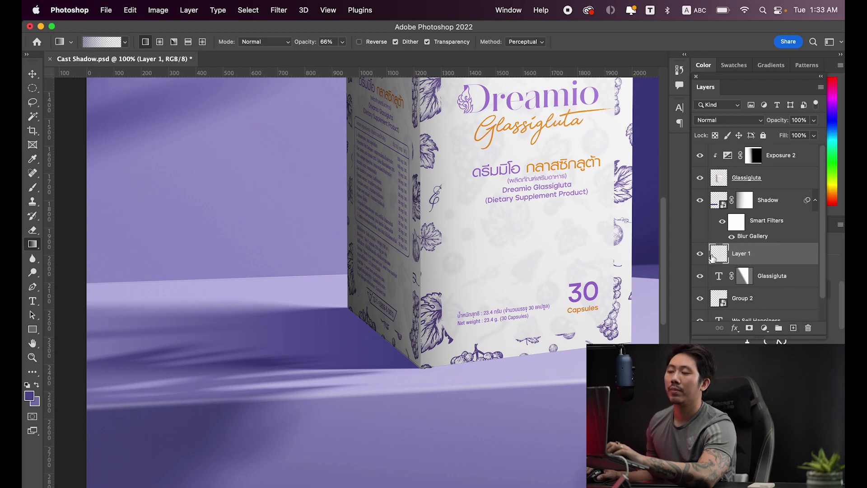
pyautogui.press('b')
pyautogui.scroll(4, 362, 338)
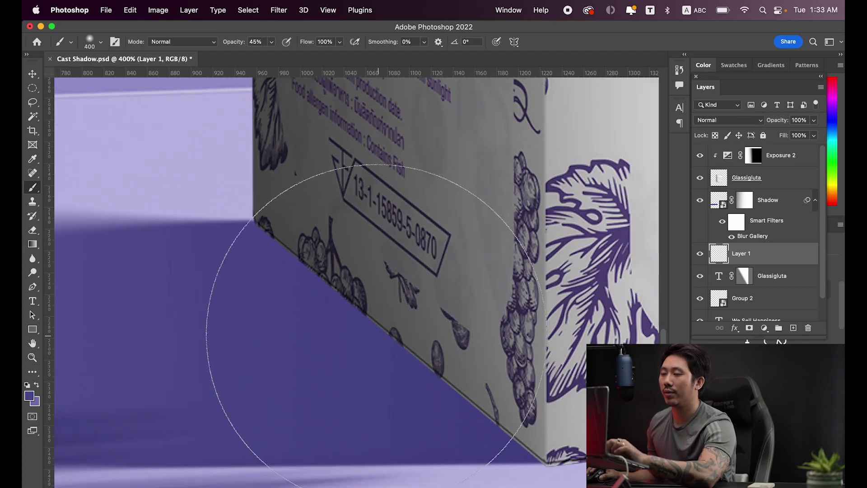
pyautogui.press('[')
pyautogui.press('[')
pyautogui.press('[')
pyautogui.press('[')
pyautogui.press('[')
pyautogui.press('[')
pyautogui.press('[')
pyautogui.press('[')
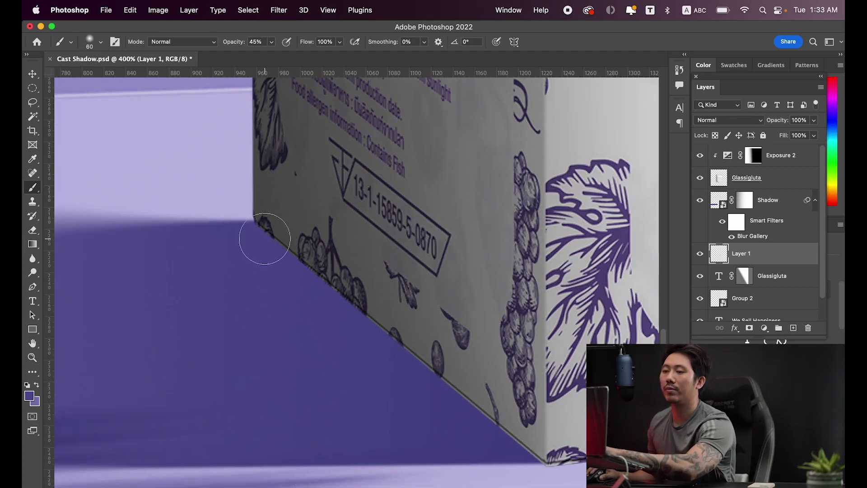
pyautogui.press('[')
pyautogui.press('[')
pyautogui.press('[')
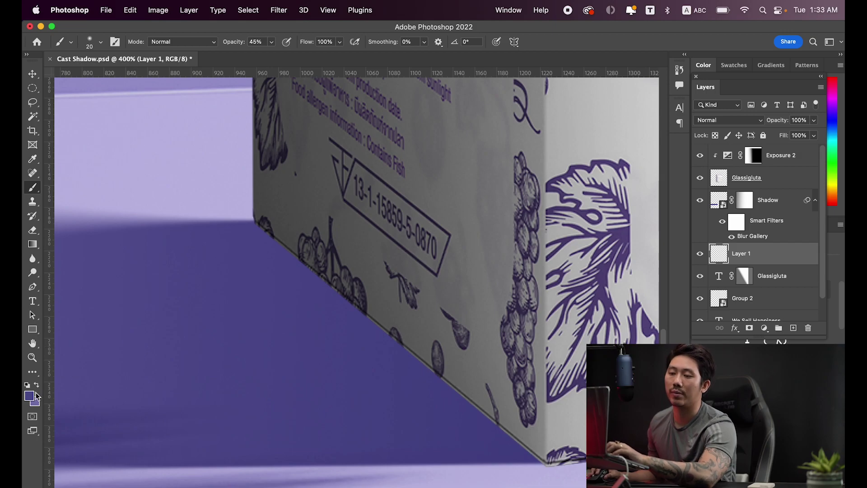
# - Pick a darker purple foreground and paint a straight shadow line along the box base
pyautogui.click(35, 395)
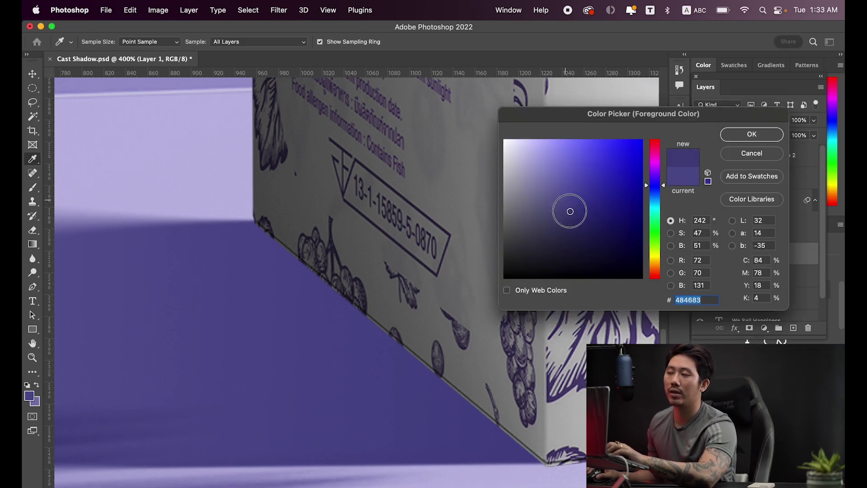
pyautogui.moveTo(565, 199); pyautogui.dragTo(570, 225)
pyautogui.click(752, 135)
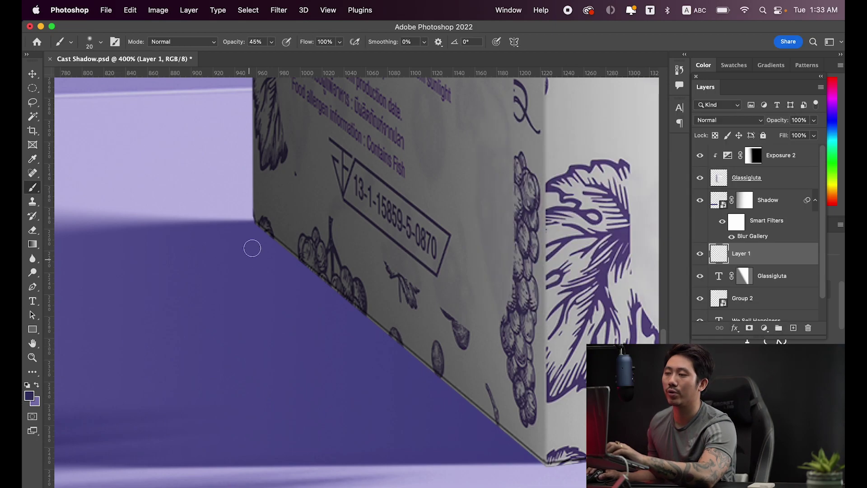
pyautogui.moveTo(259, 226)
pyautogui.mouseDown()
pyautogui.moveTo(352, 296)
pyautogui.moveTo(260, 224)
pyautogui.mouseUp()
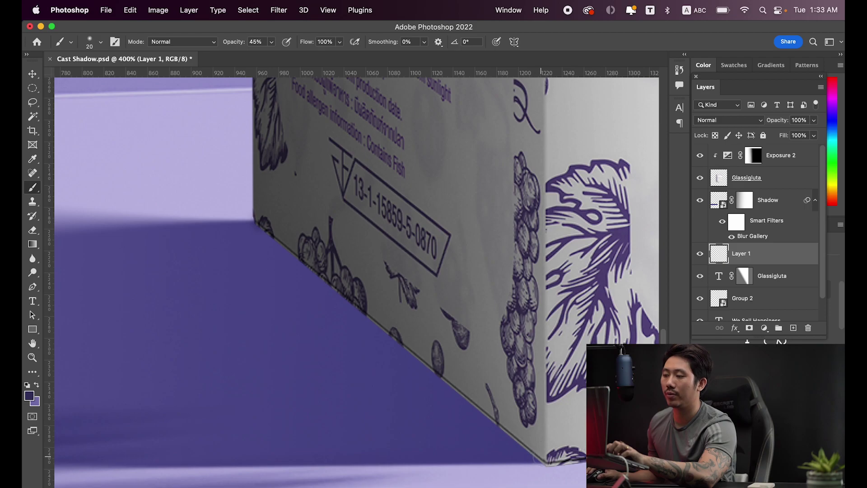
pyautogui.keyDown('shift'); pyautogui.click(541, 458); pyautogui.keyUp('shift')
# - With a 90 px brush at 19% opacity, darken the shadow along the box's bottom edge
pyautogui.scroll(-5, 414, 369)
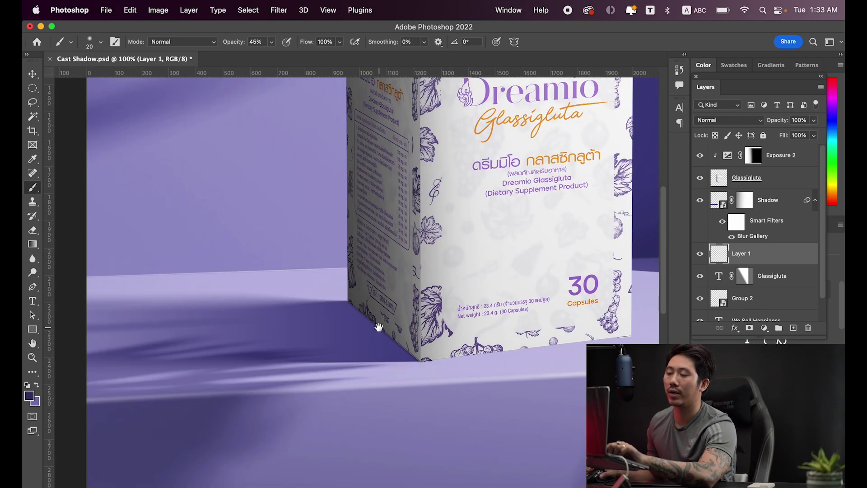
pyautogui.moveTo(388, 327); pyautogui.dragTo(397, 326)
pyautogui.scroll(-2, 441, 345)
pyautogui.scroll(1, 415, 354)
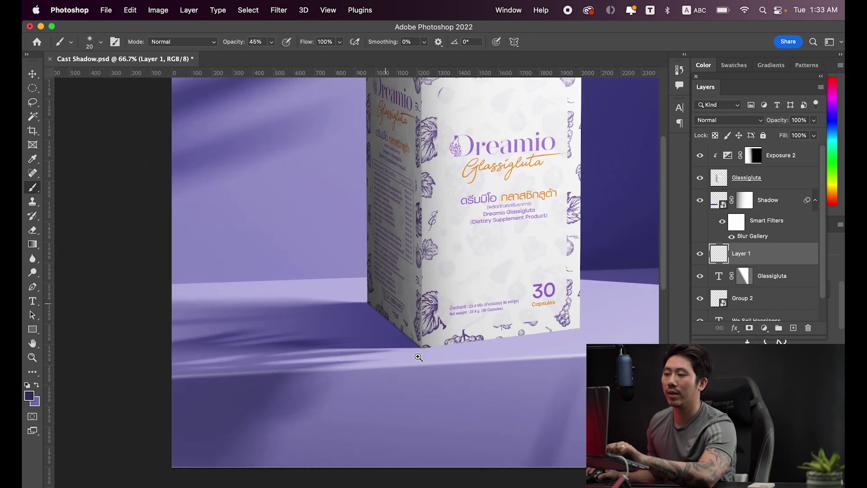
pyautogui.scroll(2, 399, 343)
pyautogui.hscroll(3, 408, 325)
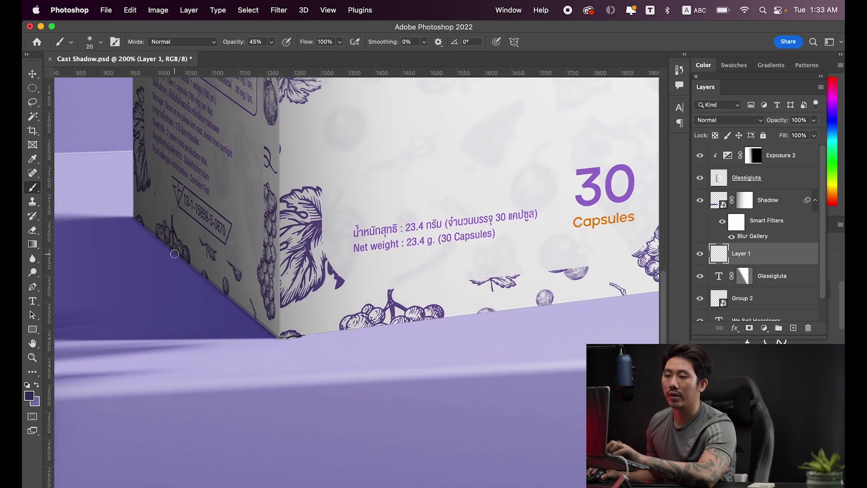
pyautogui.moveTo(161, 237)
pyautogui.mouseDown()
pyautogui.moveTo(203, 261)
pyautogui.moveTo(286, 285)
pyautogui.mouseUp()
pyautogui.press(']')
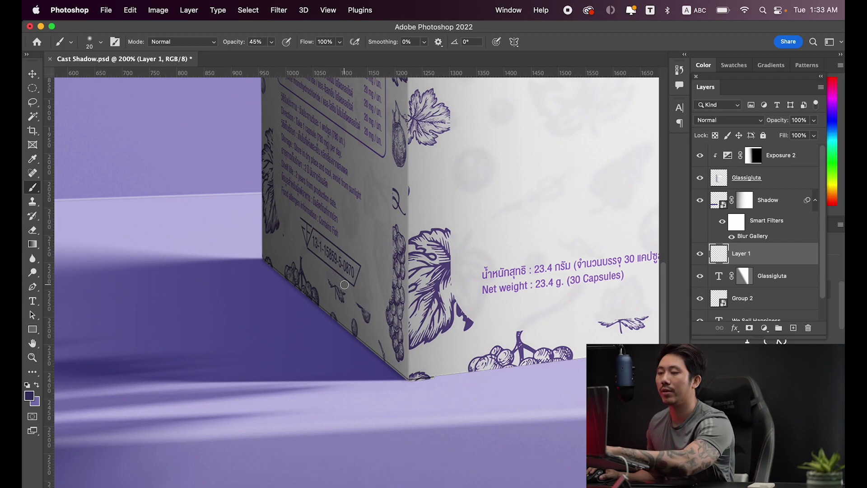
pyautogui.press(']')
pyautogui.press(']')
pyautogui.press(']')
pyautogui.press(']')
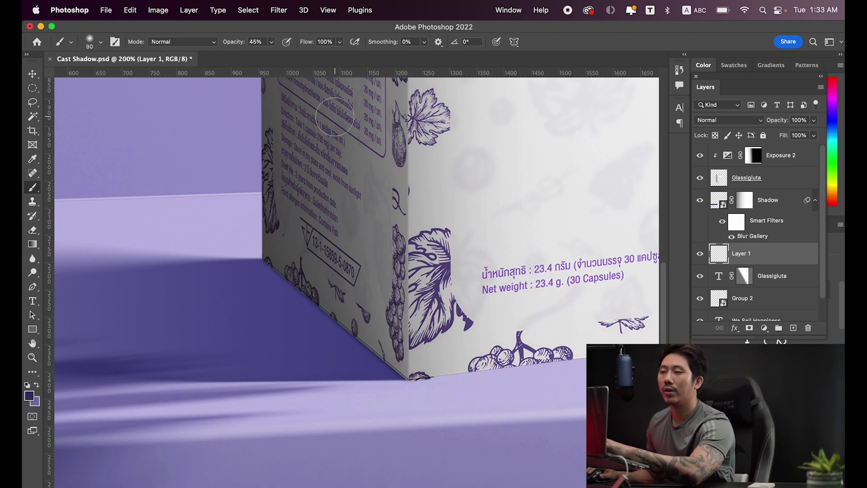
pyautogui.click(271, 41)
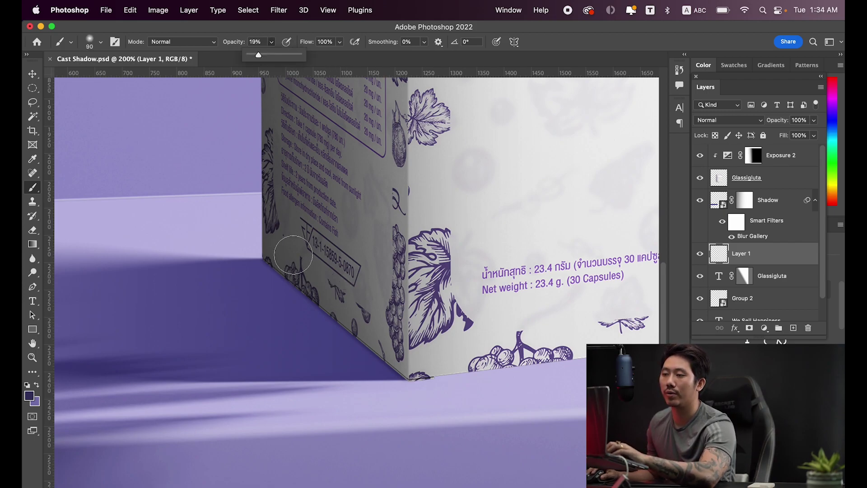
pyautogui.click(282, 273)
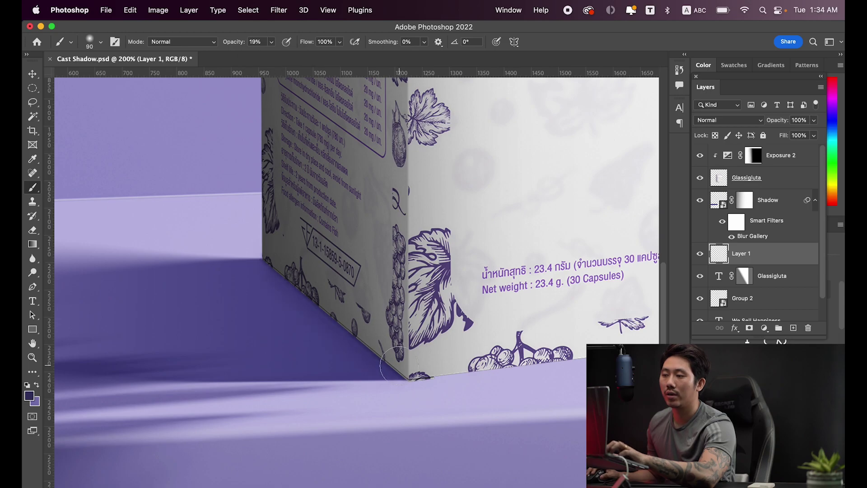
pyautogui.hscroll(-2, 367, 309)
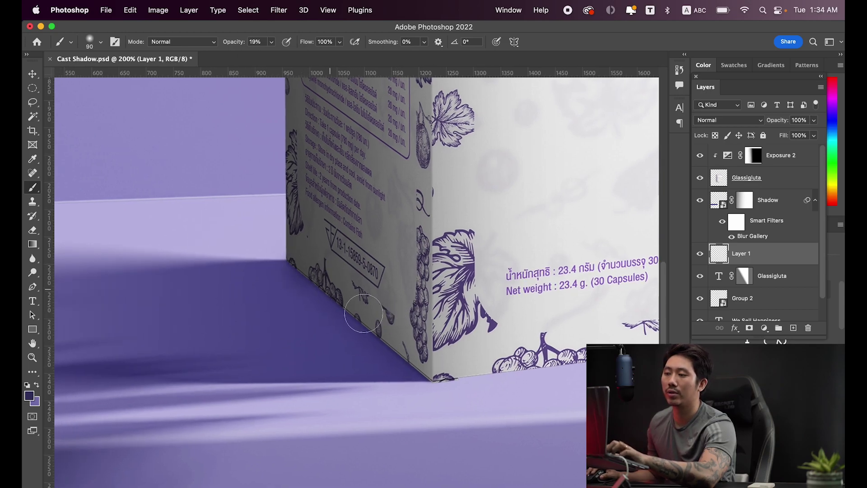
pyautogui.moveTo(363, 313); pyautogui.dragTo(419, 371)
# - Set the brush to 15 px at 43% opacity for finer contact-shadow strokes
pyautogui.scroll(-5, 421, 373)
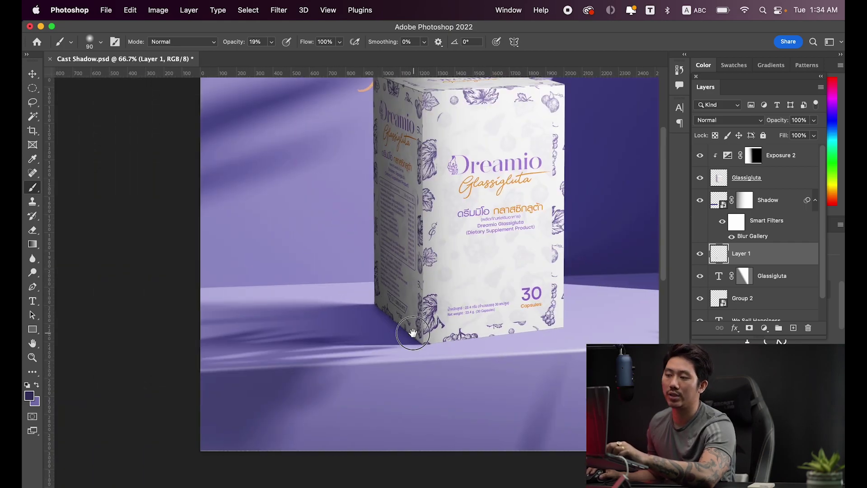
pyautogui.scroll(3, 410, 333)
pyautogui.scroll(3, 381, 315)
pyautogui.scroll(2, 430, 342)
pyautogui.hscroll(2, 363, 337)
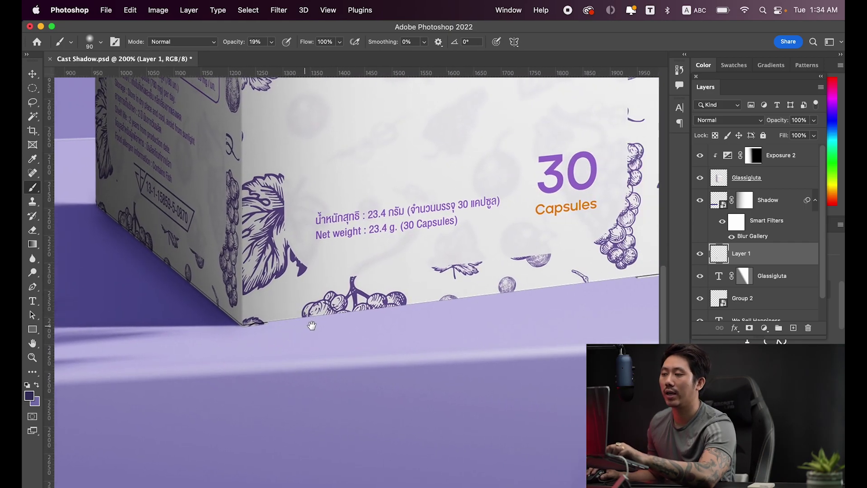
pyautogui.hscroll(5, 310, 325)
pyautogui.press('[')
pyautogui.press('[')
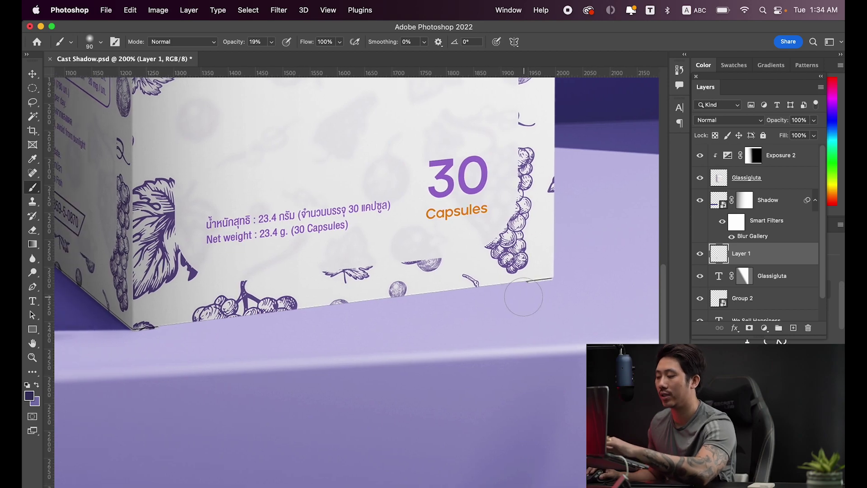
pyautogui.press('[')
pyautogui.press('[')
pyautogui.press('[')
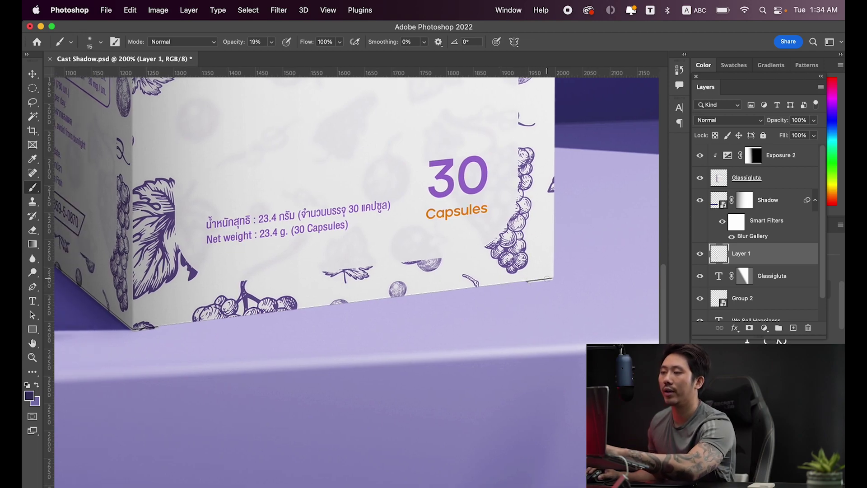
pyautogui.click(271, 42)
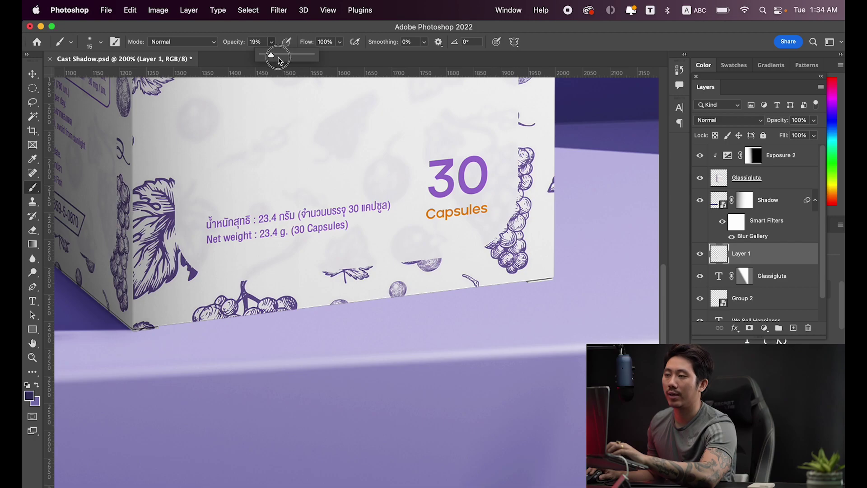
pyautogui.moveTo(271, 54); pyautogui.dragTo(283, 55)
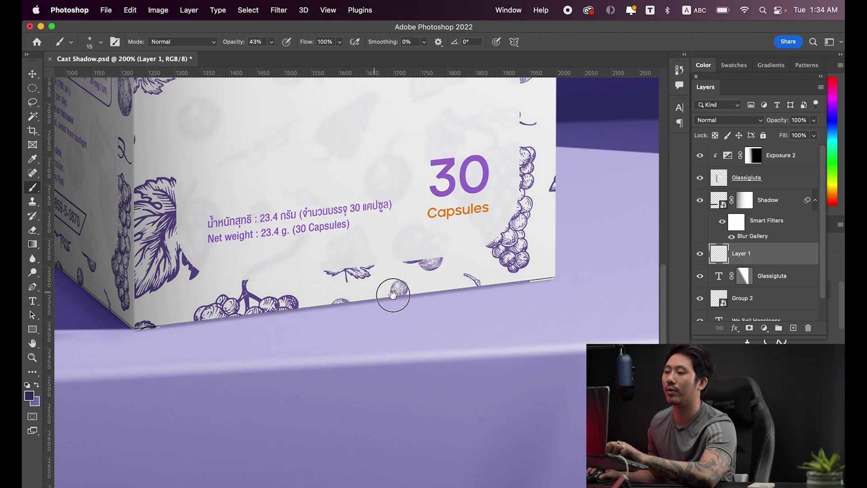
pyautogui.scroll(-3, 393, 294)
pyautogui.moveTo(431, 351); pyautogui.dragTo(452, 355)
pyautogui.press('v')
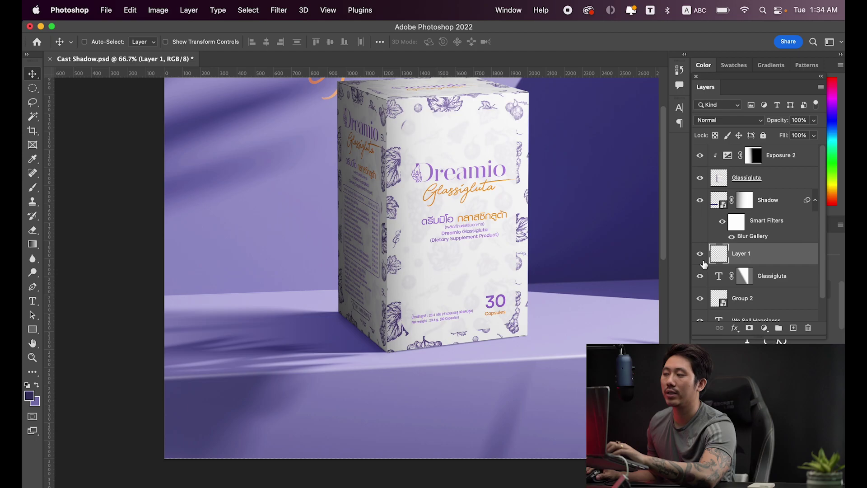
pyautogui.scroll(-2, 454, 376)
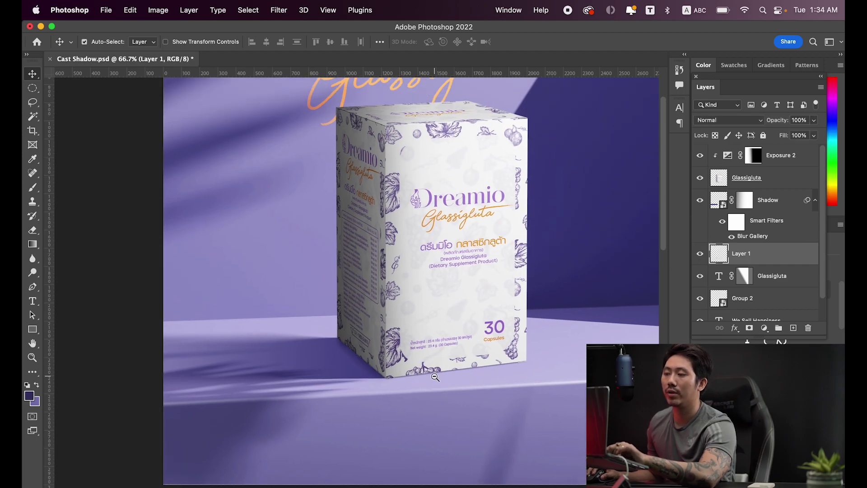
pyautogui.moveTo(454, 376); pyautogui.dragTo(446, 384)
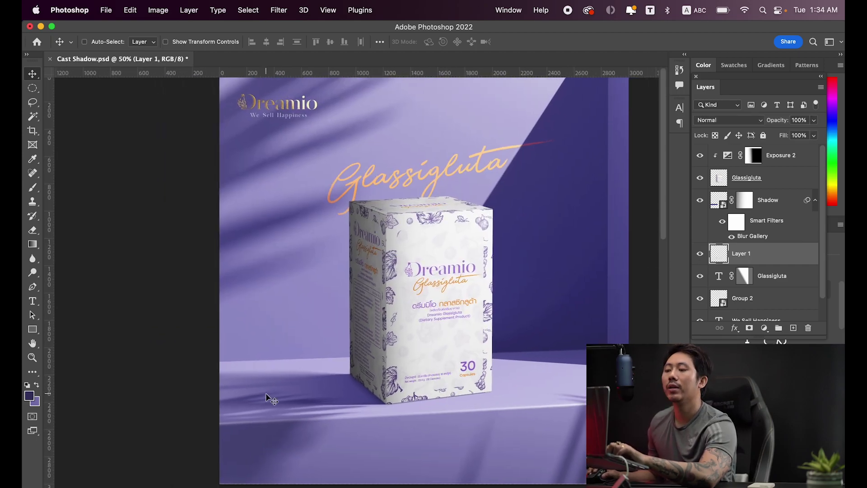
pyautogui.scroll(2, 360, 383)
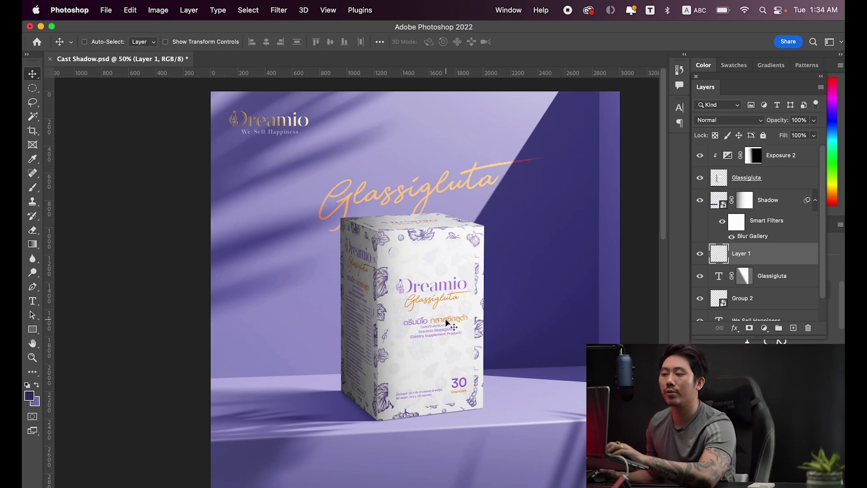
pyautogui.moveTo(458, 323); pyautogui.dragTo(453, 321)
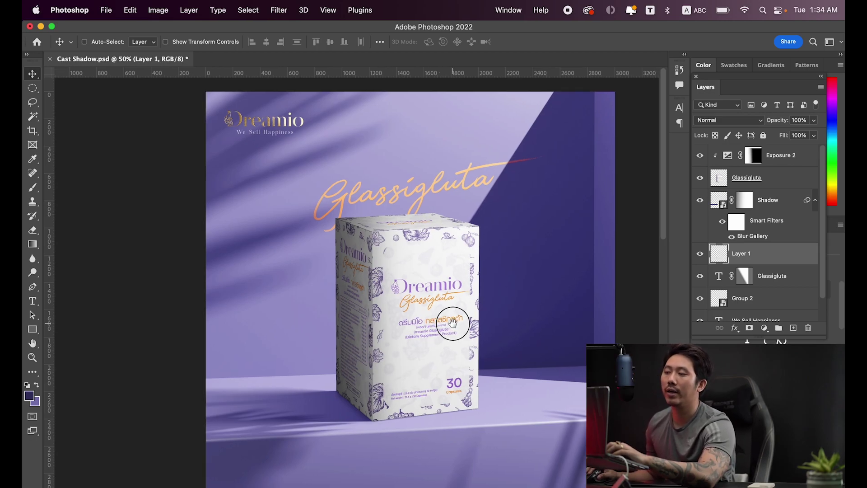